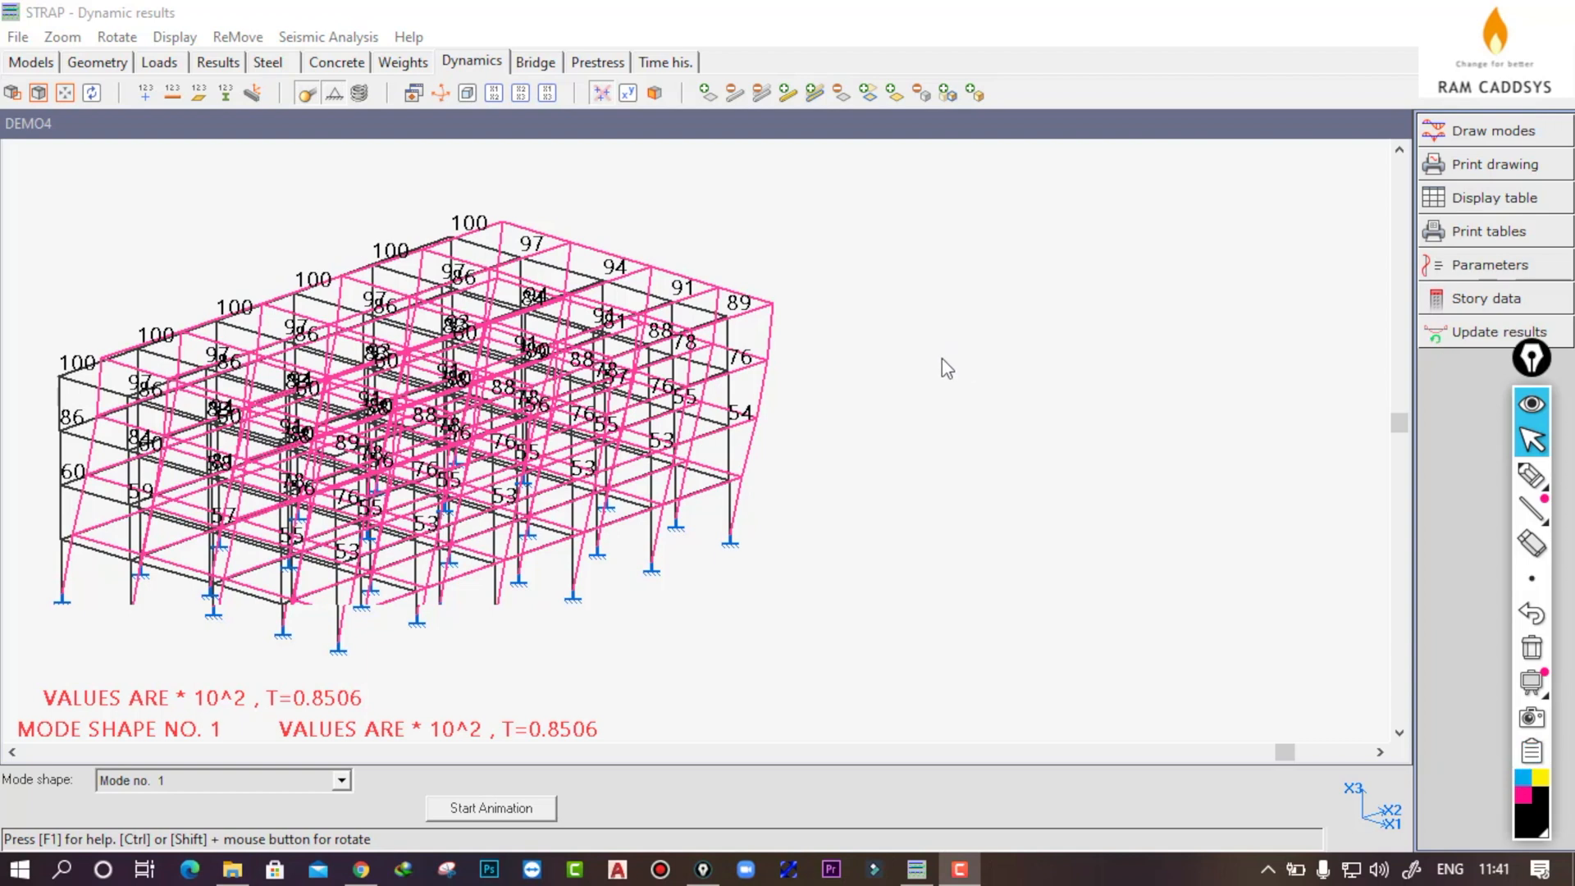
# Draw a large black freehand oval in the empty area beside the building model
pyautogui.click(1535, 793)
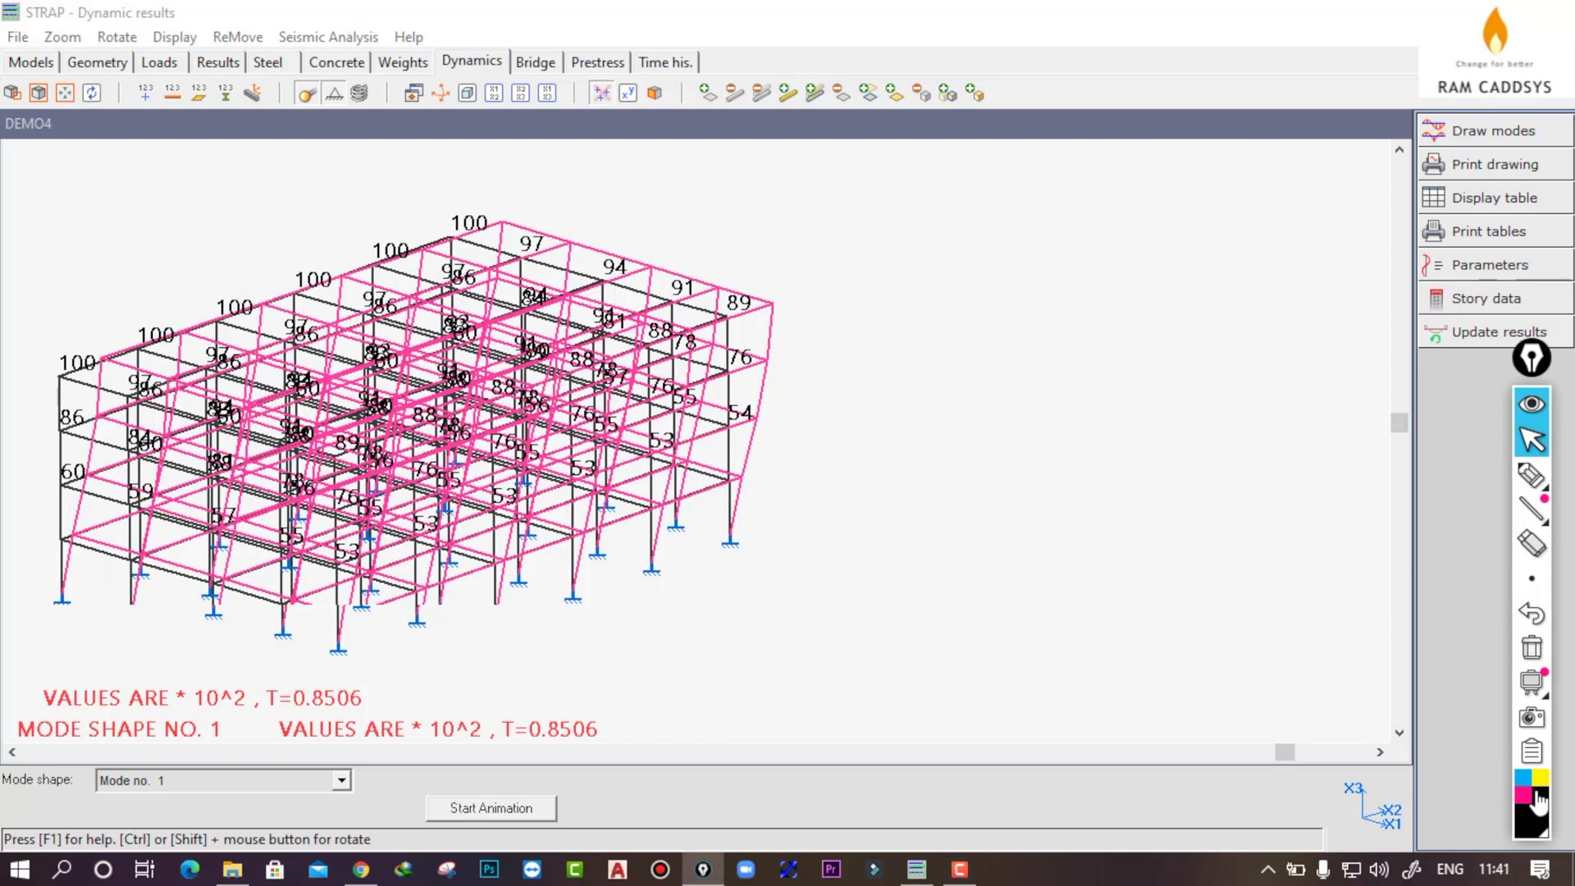
pyautogui.click(1531, 475)
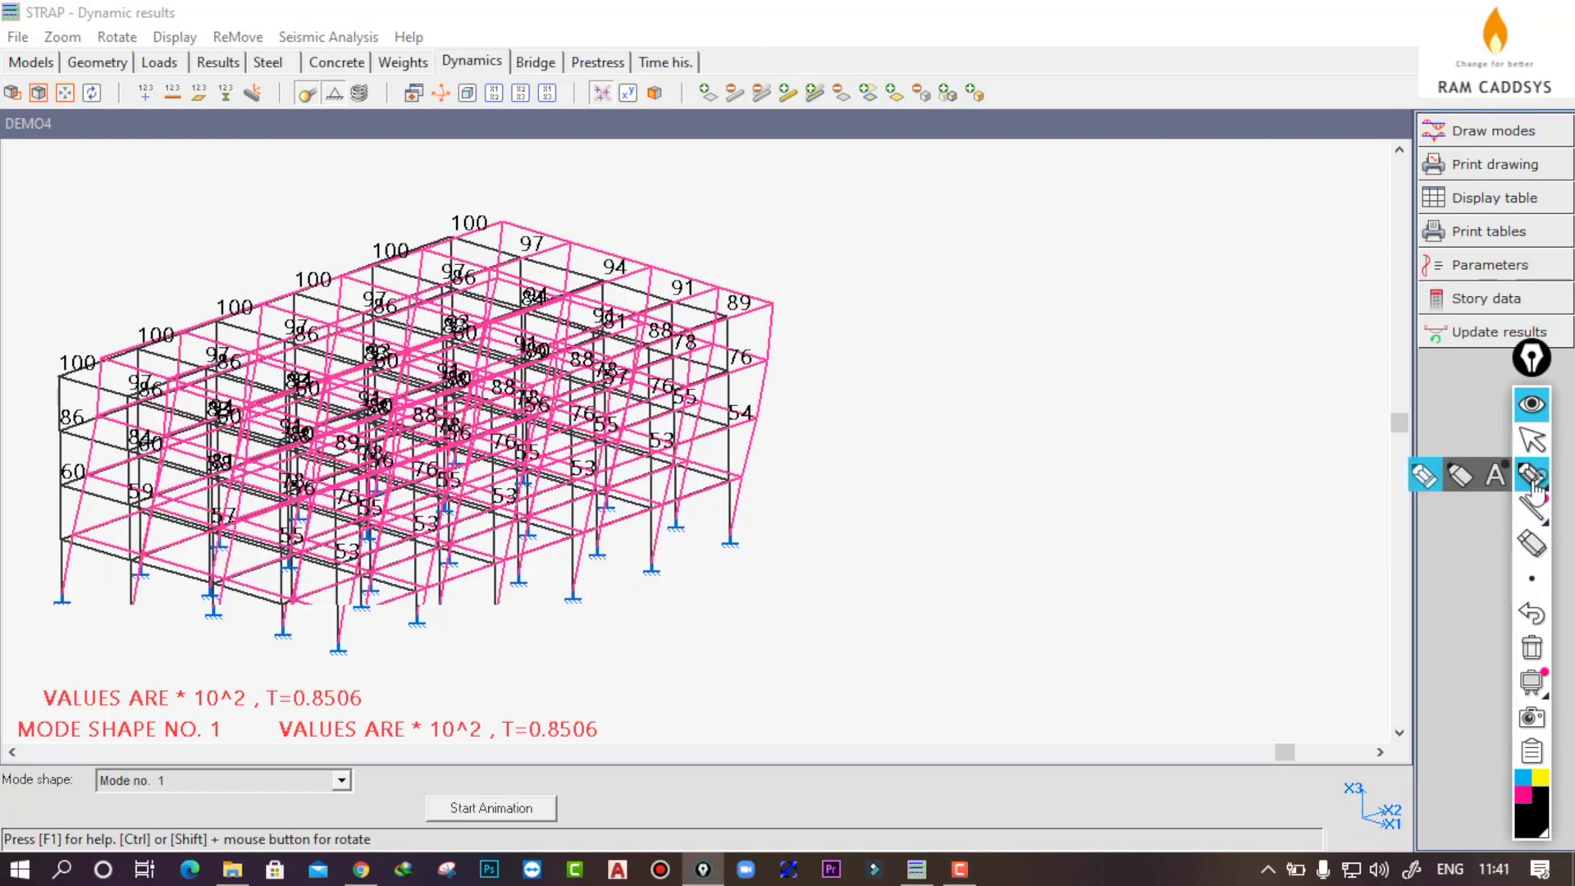
pyautogui.moveTo(1064, 197)
pyautogui.mouseDown()
pyautogui.moveTo(949, 205)
pyautogui.moveTo(858, 334)
pyautogui.moveTo(1065, 405)
pyautogui.moveTo(1250, 360)
pyautogui.moveTo(1222, 220)
pyautogui.moveTo(1043, 195)
pyautogui.mouseUp()
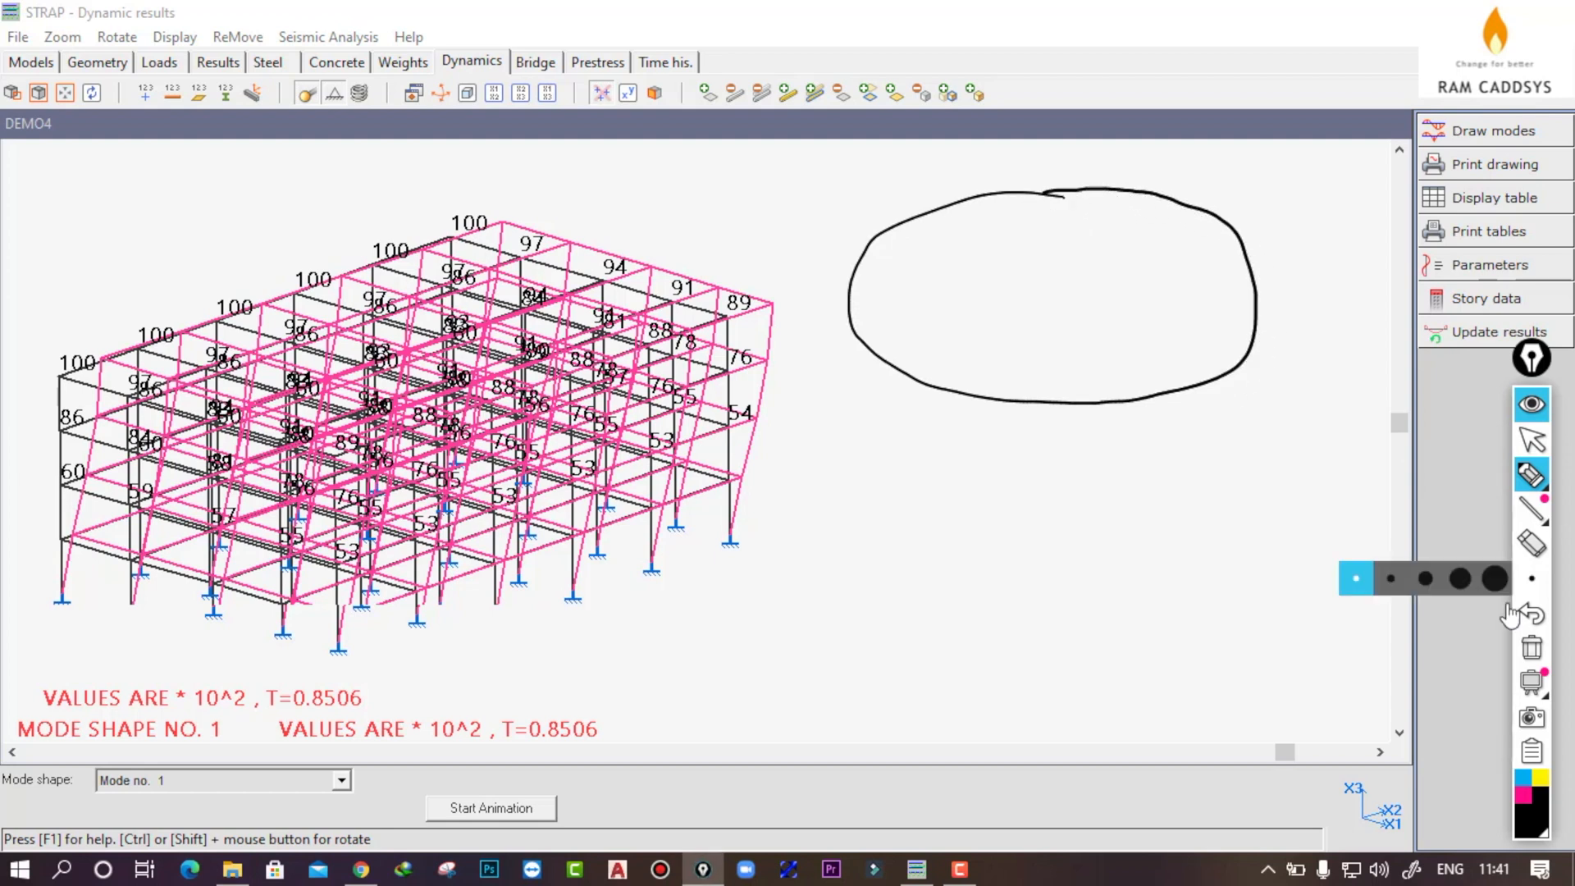
# Mark two blue points labelled CM and CR inside the oval and dimension the distance between them as x
pyautogui.click(1523, 777)
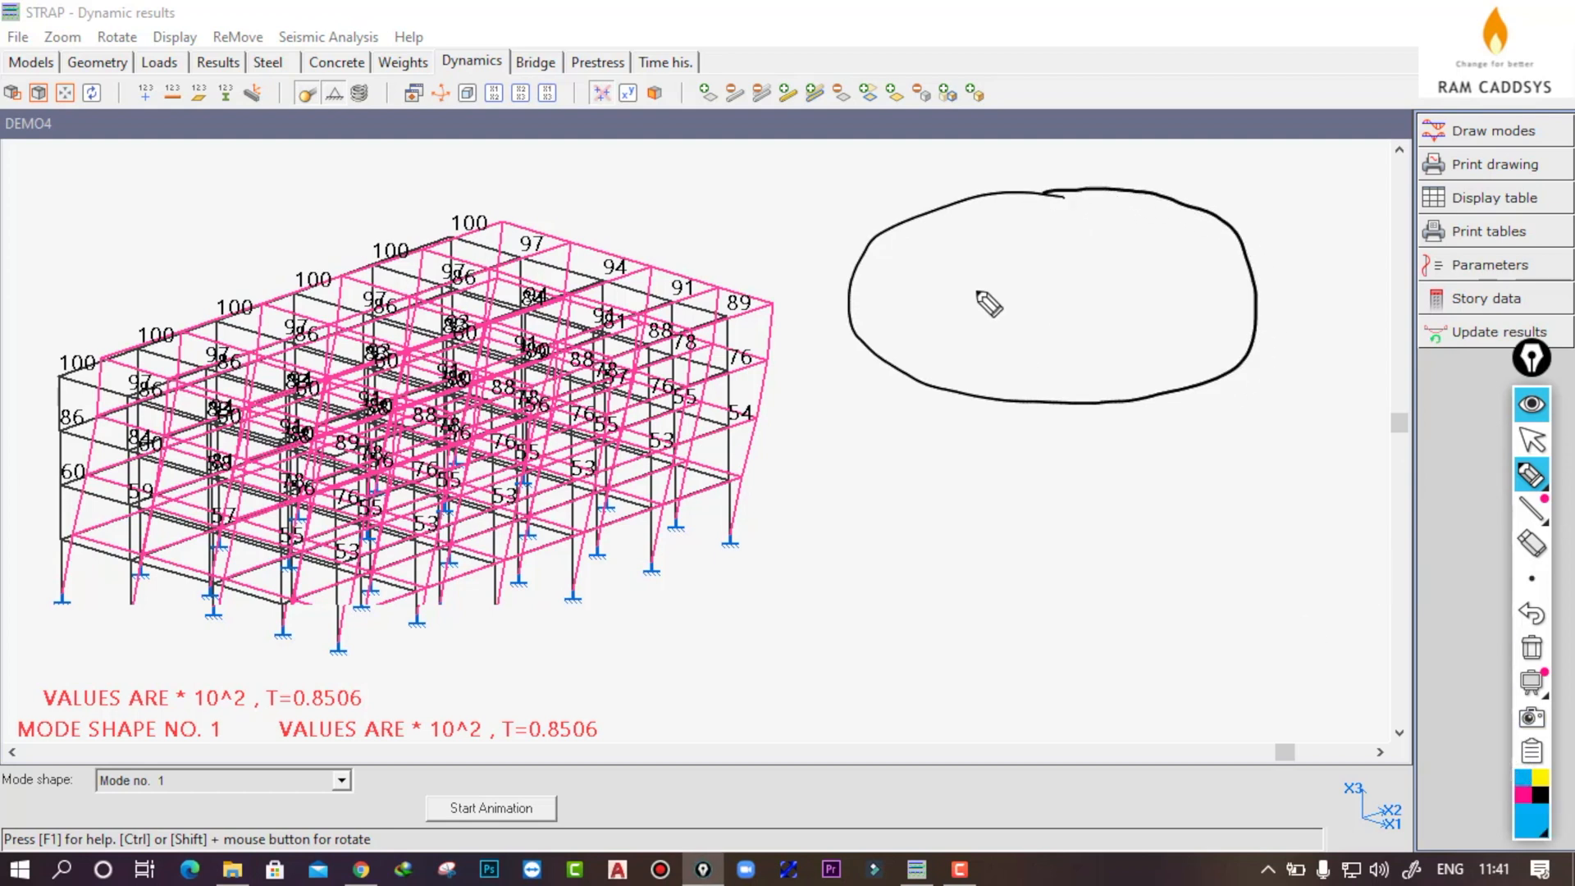
pyautogui.moveTo(960, 264)
pyautogui.mouseDown()
pyautogui.moveTo(957, 282)
pyautogui.moveTo(987, 249)
pyautogui.moveTo(991, 265)
pyautogui.mouseUp()
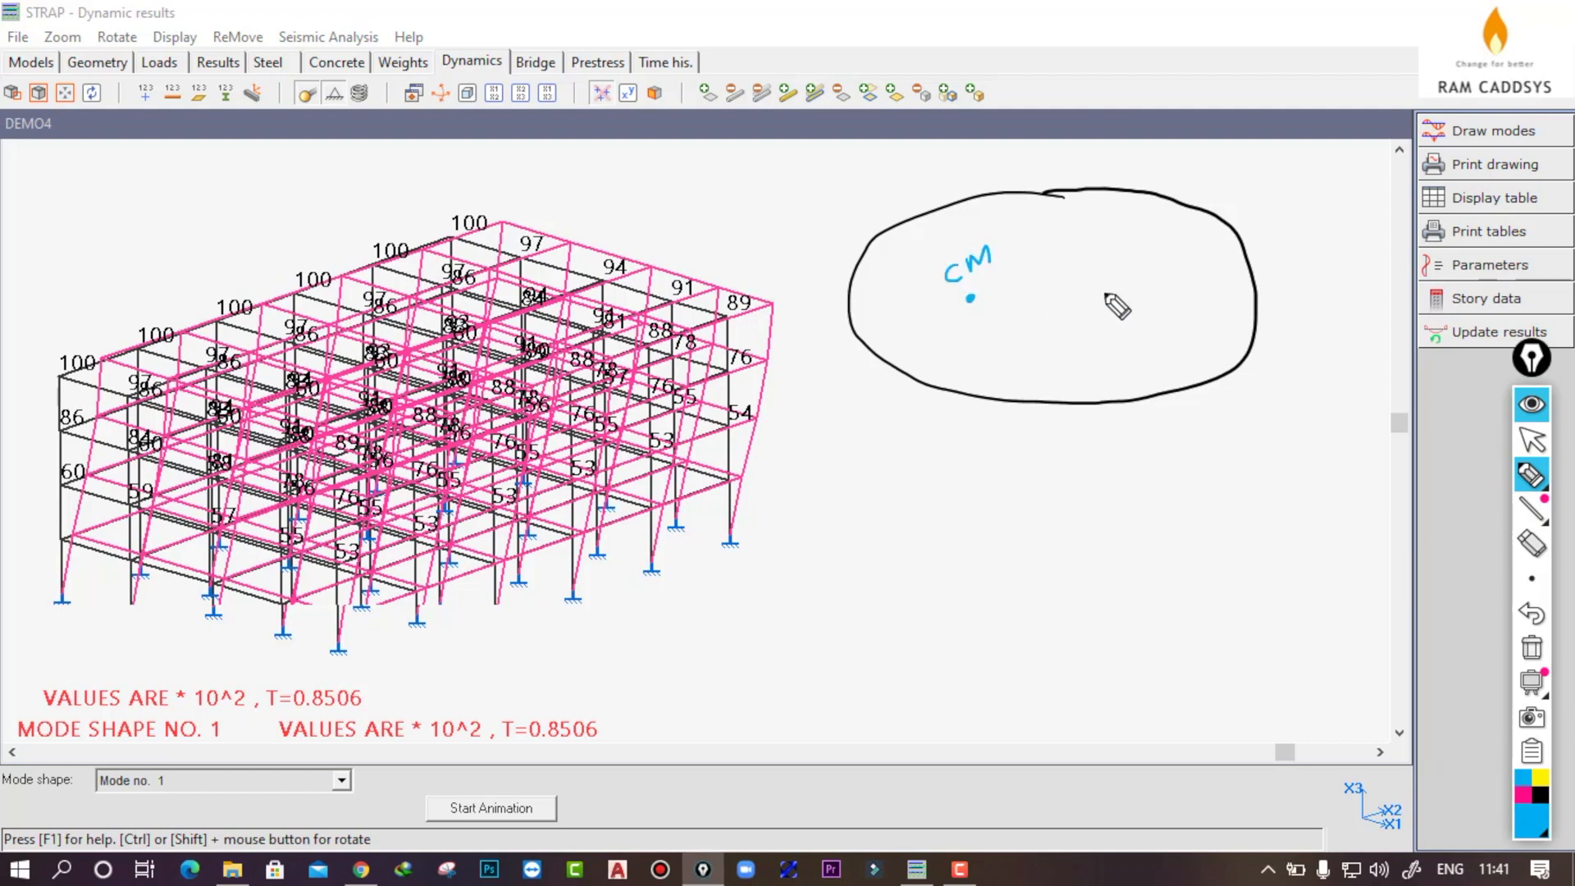
pyautogui.moveTo(1109, 249)
pyautogui.mouseDown()
pyautogui.moveTo(1103, 268)
pyautogui.moveTo(1118, 239)
pyautogui.moveTo(1136, 261)
pyautogui.mouseUp()
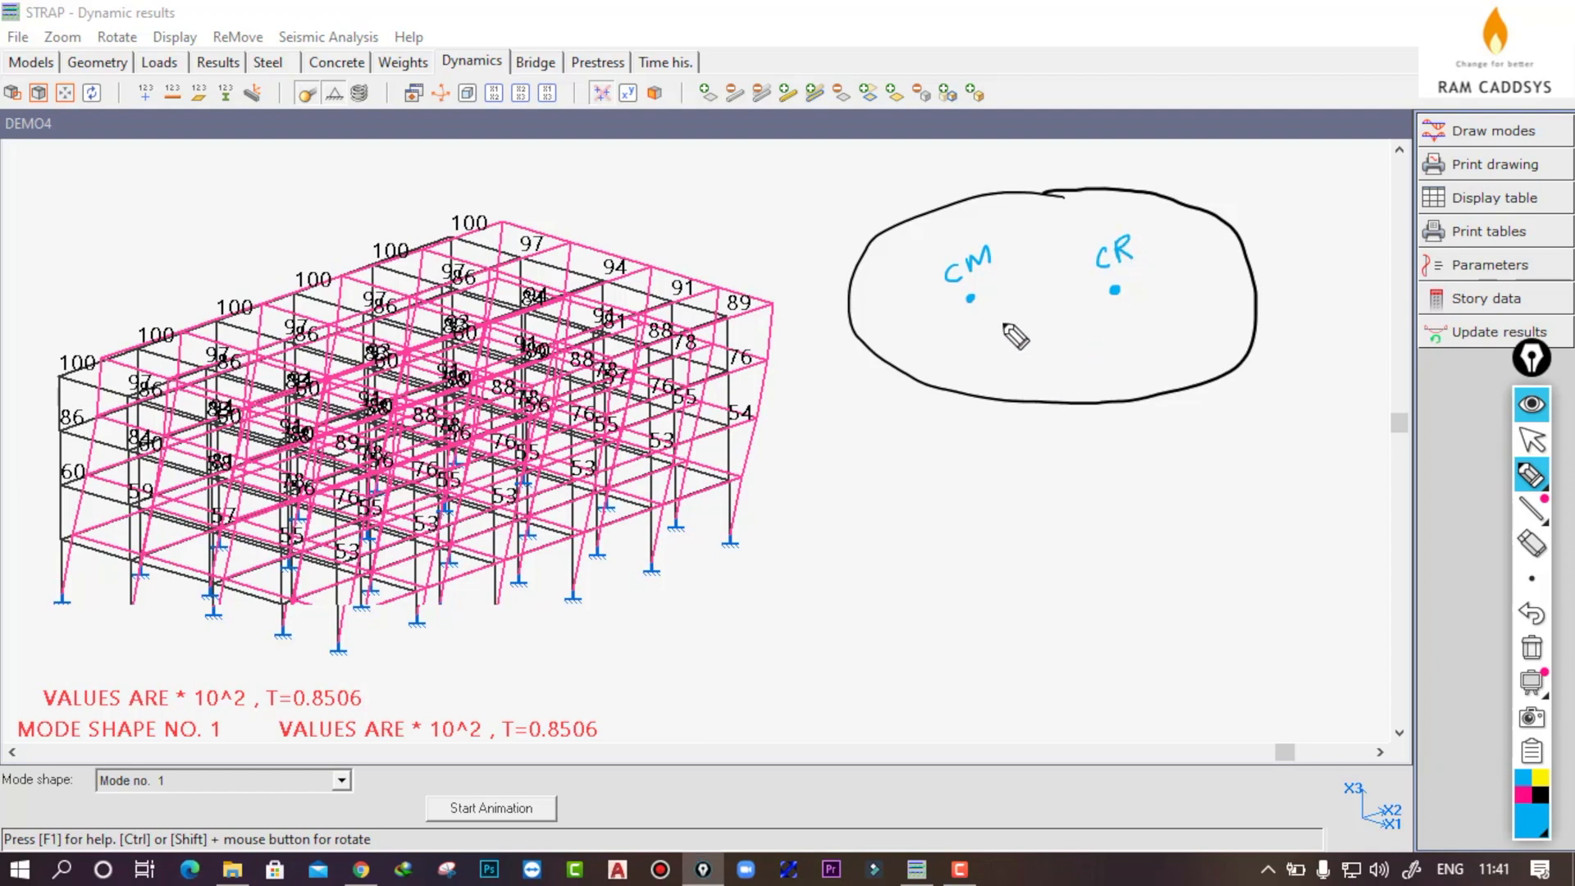
pyautogui.moveTo(979, 311); pyautogui.dragTo(1109, 310)
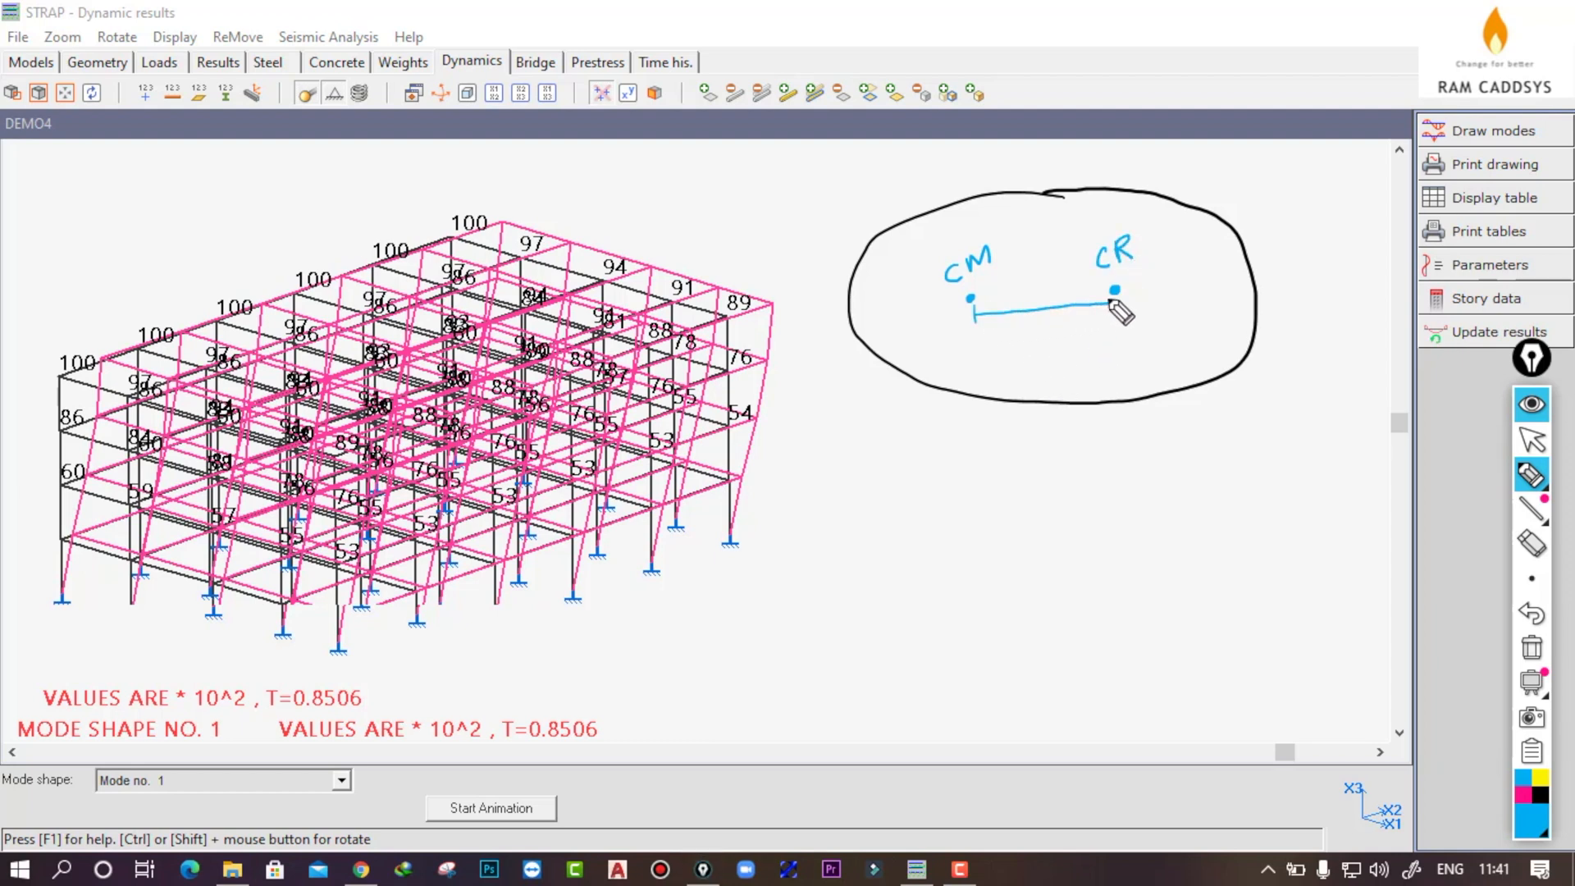
pyautogui.moveTo(974, 305); pyautogui.dragTo(989, 322)
pyautogui.moveTo(1098, 297)
pyautogui.mouseDown()
pyautogui.moveTo(1099, 314)
pyautogui.moveTo(1032, 334)
pyautogui.mouseUp()
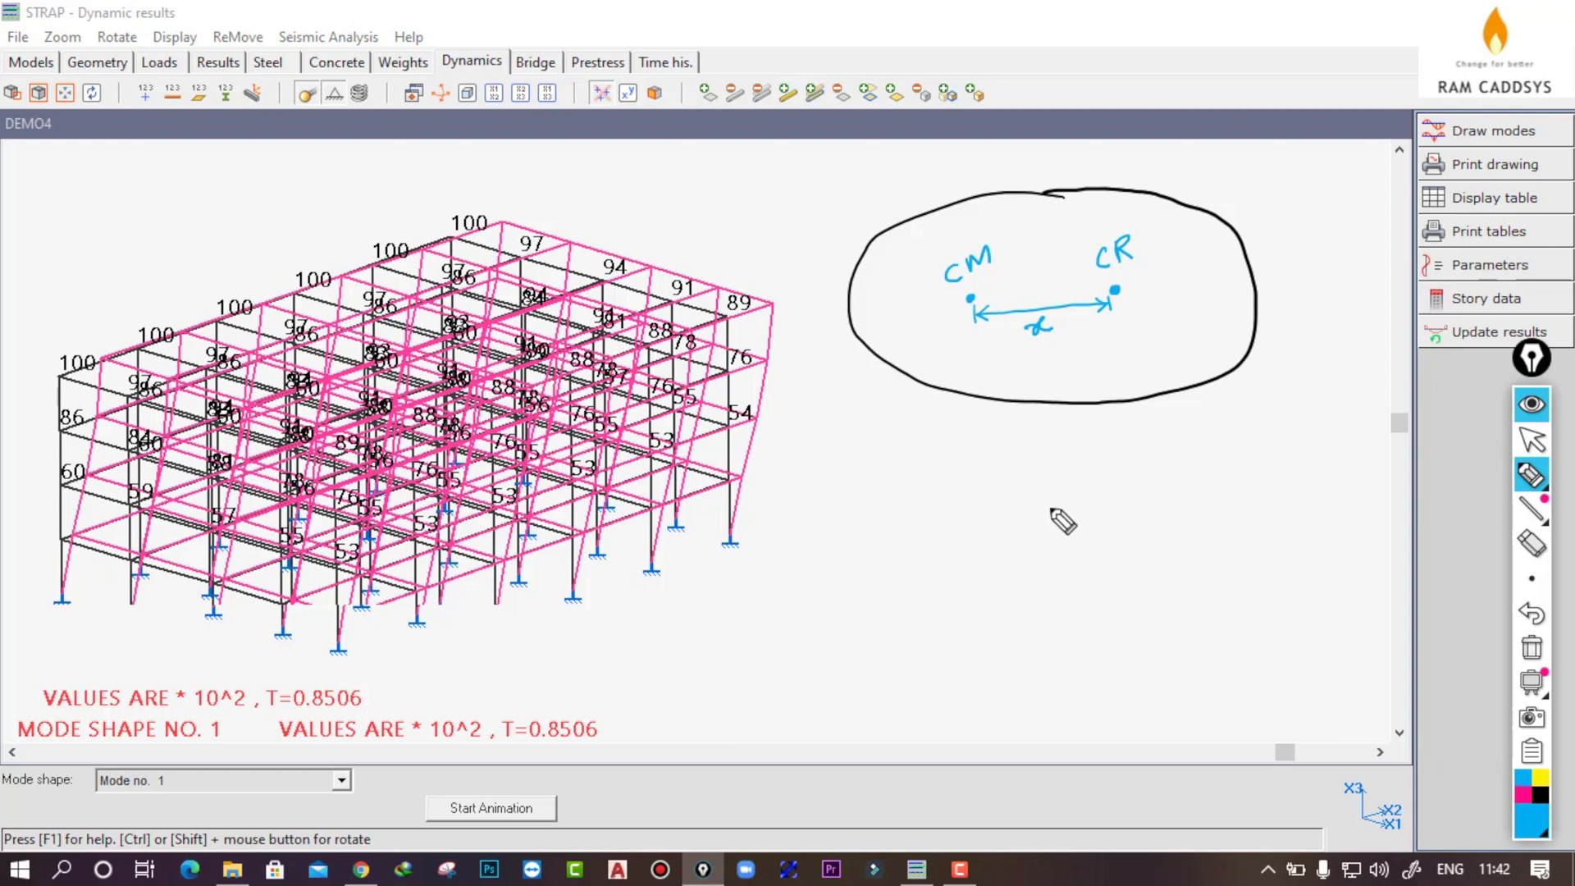
# Draw a blue upward force arrow below the oval, and circle CM with an upward and a curved rotation arrow in pink
pyautogui.moveTo(1047, 527)
pyautogui.mouseDown()
pyautogui.moveTo(1045, 462)
pyautogui.moveTo(1059, 464)
pyautogui.mouseUp()
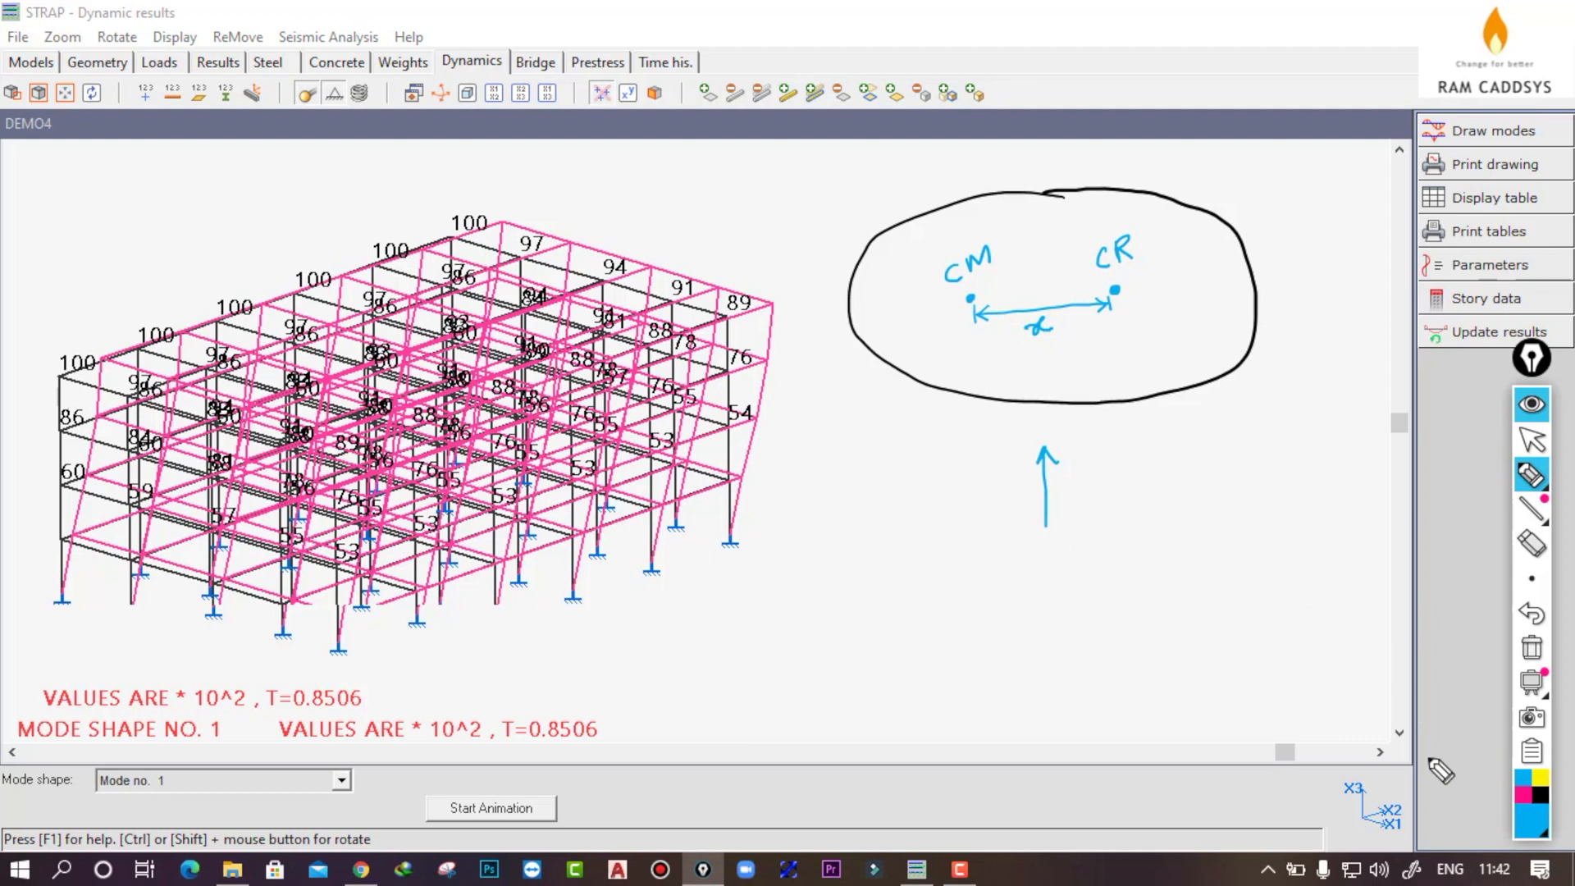
pyautogui.click(1523, 794)
pyautogui.moveTo(993, 283)
pyautogui.mouseDown()
pyautogui.moveTo(956, 298)
pyautogui.moveTo(1001, 310)
pyautogui.moveTo(989, 282)
pyautogui.mouseUp()
pyautogui.moveTo(969, 421)
pyautogui.mouseDown()
pyautogui.moveTo(959, 352)
pyautogui.moveTo(978, 352)
pyautogui.mouseUp()
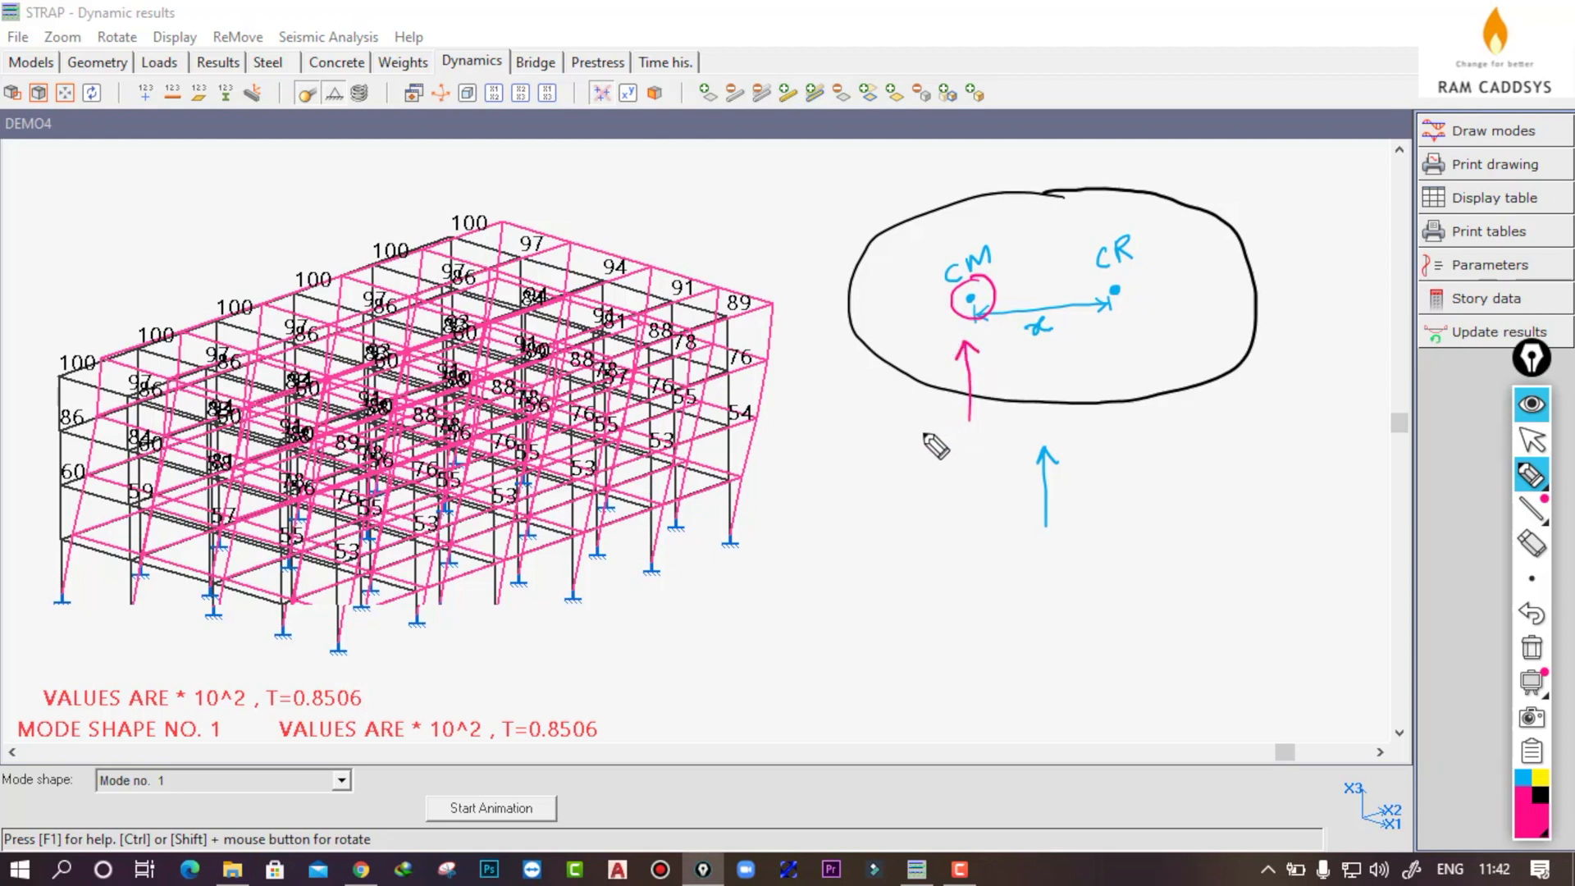
pyautogui.moveTo(919, 432)
pyautogui.mouseDown()
pyautogui.moveTo(829, 334)
pyautogui.moveTo(867, 200)
pyautogui.moveTo(897, 179)
pyautogui.moveTo(894, 205)
pyautogui.mouseUp()
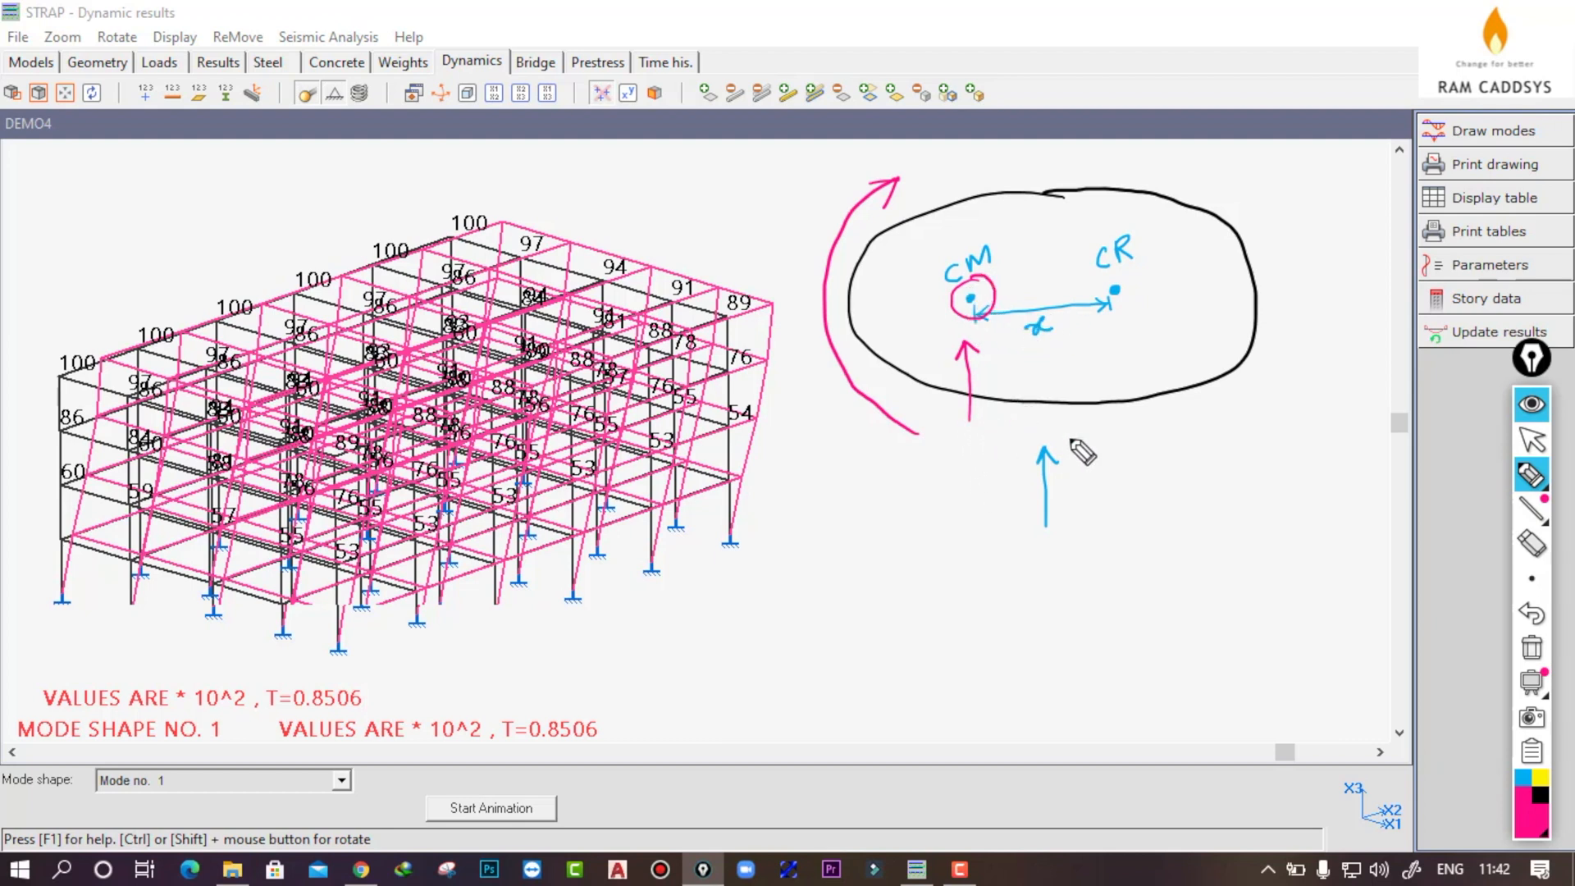
# Erase the blue force arrow and the pink curved rotation arrow
pyautogui.click(1530, 544)
pyautogui.click(1047, 484)
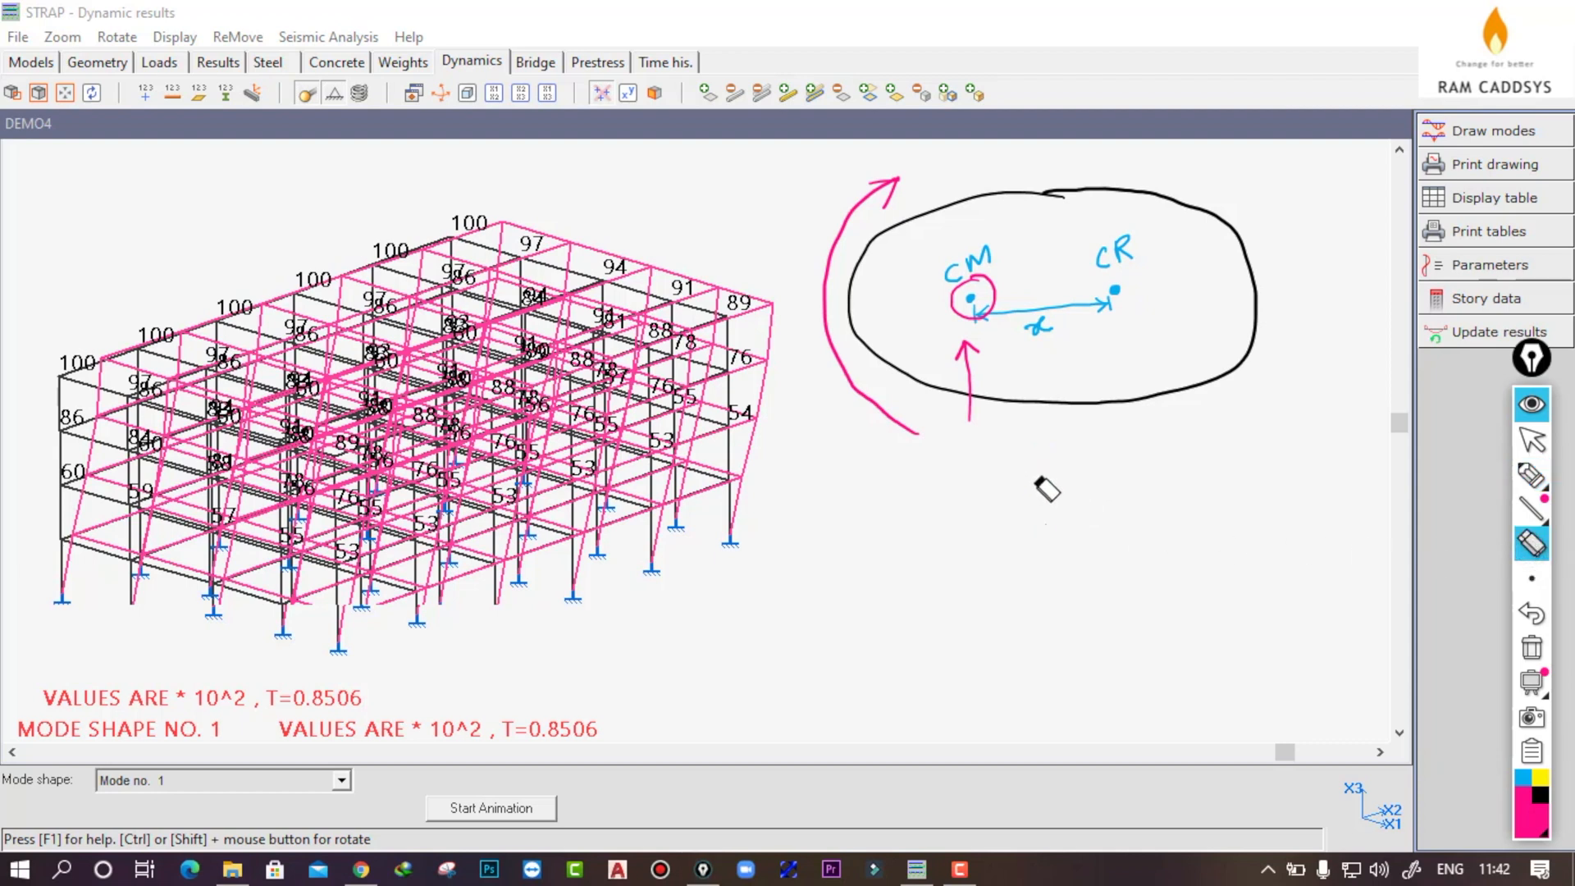
pyautogui.click(879, 417)
pyautogui.click(884, 193)
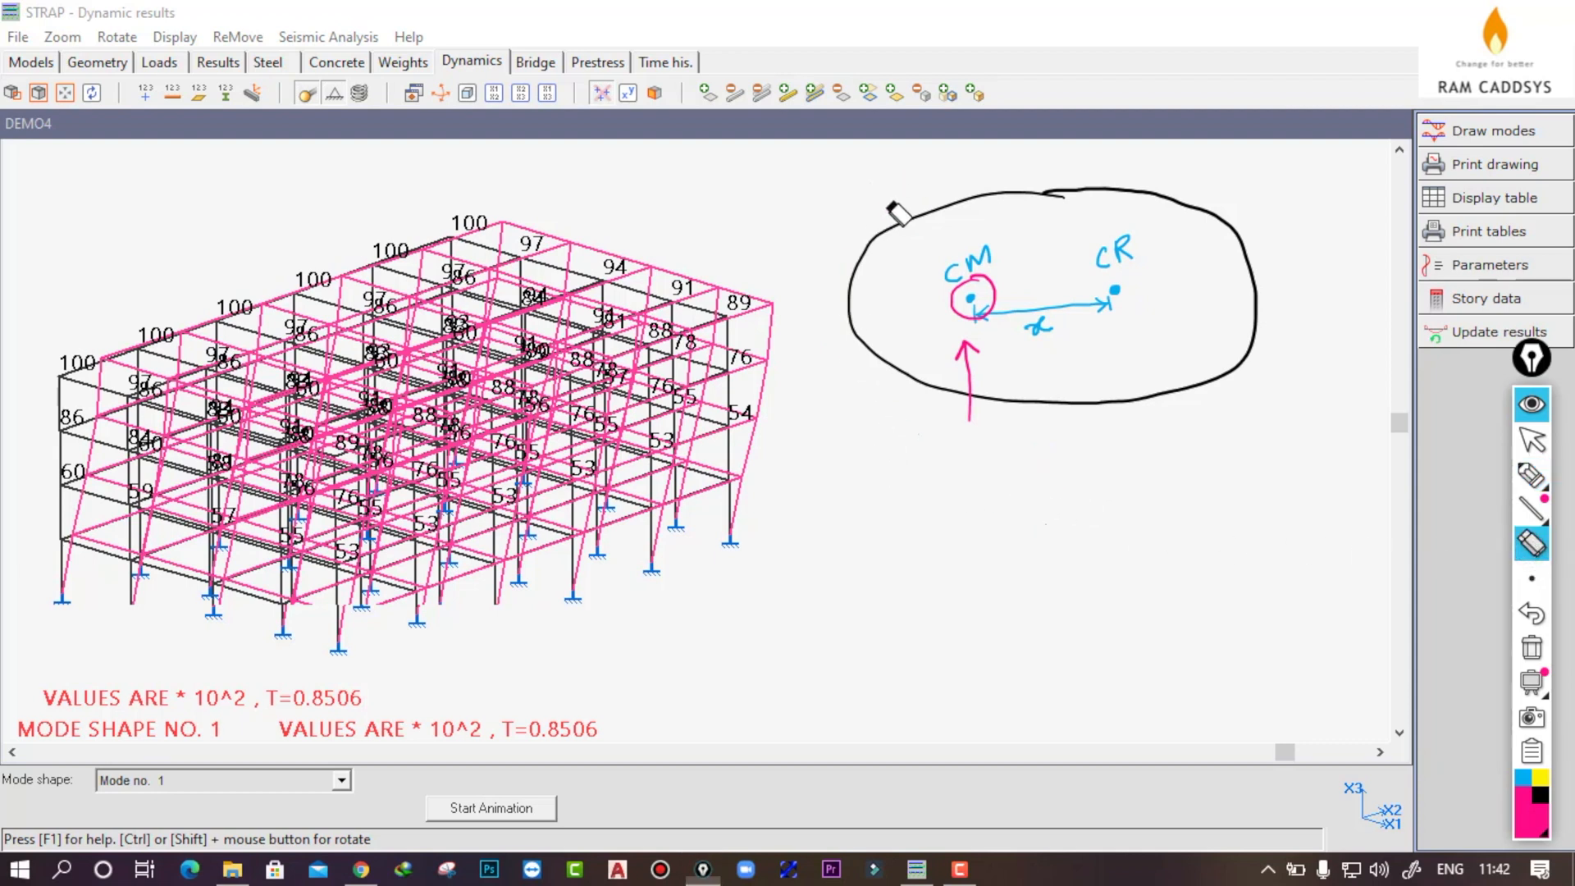
# Write the equation "Design Ecc. = 1.5x + 0.05 bi" in black below the oval
pyautogui.click(1531, 475)
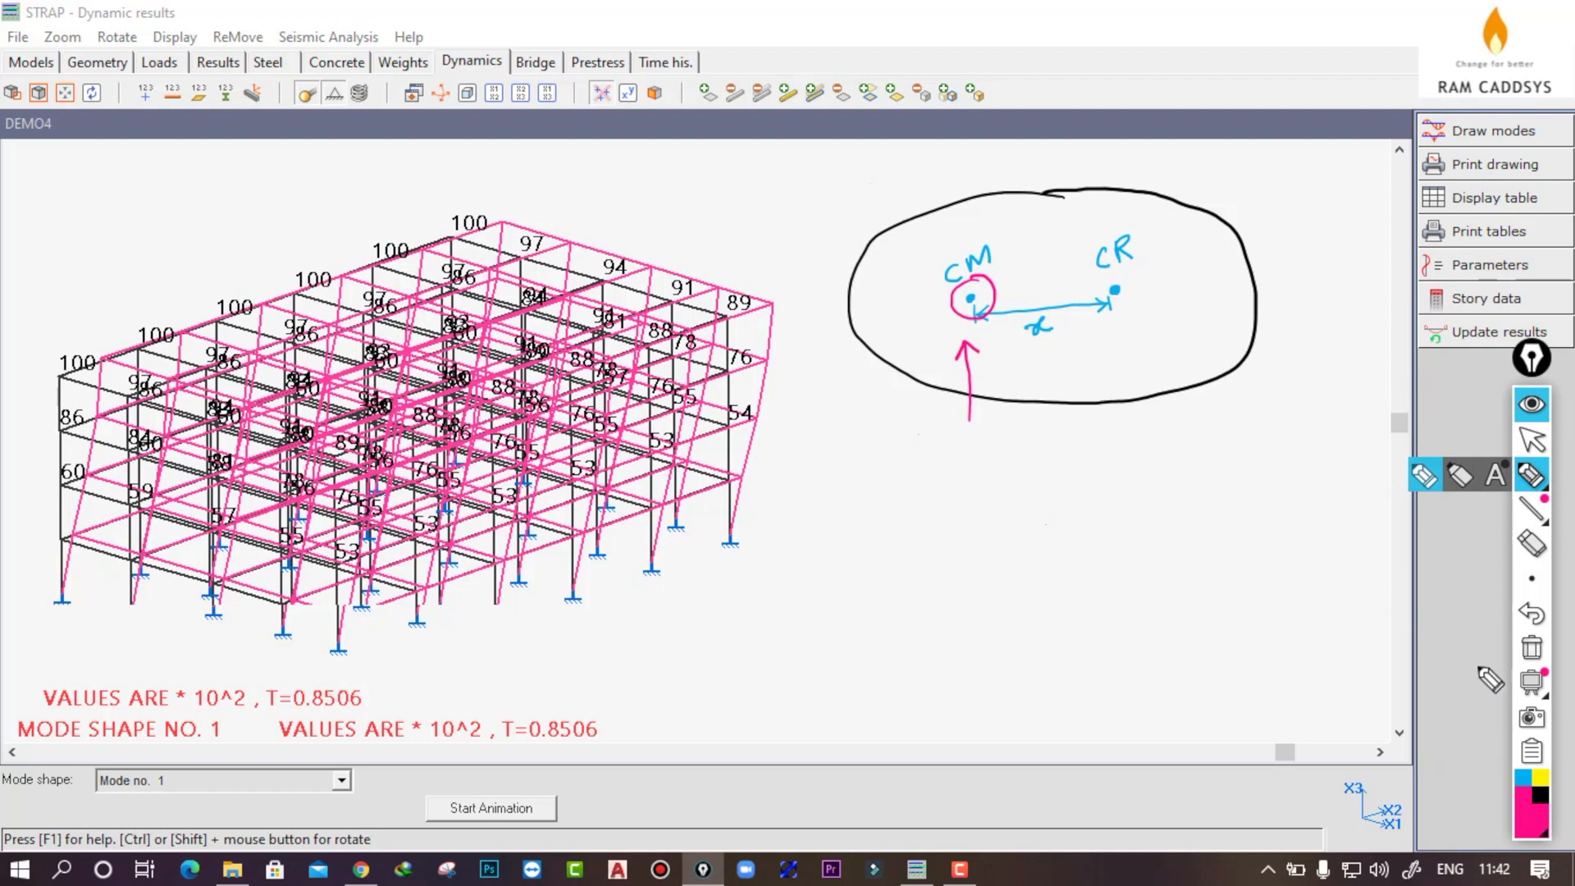
pyautogui.click(1539, 794)
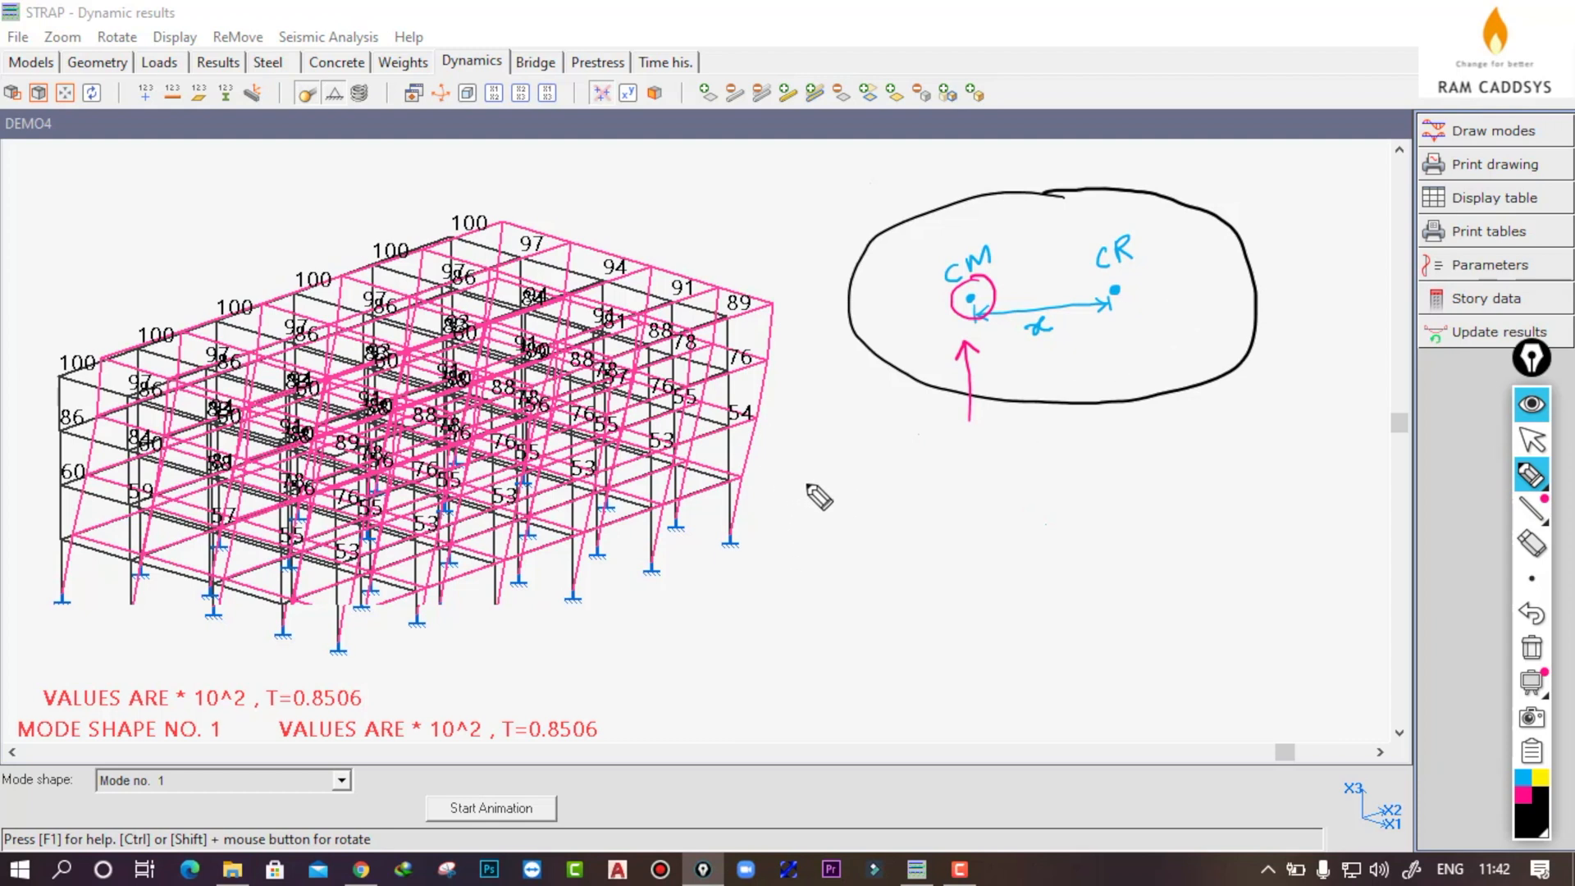
pyautogui.moveTo(802, 483)
pyautogui.mouseDown()
pyautogui.moveTo(846, 475)
pyautogui.moveTo(863, 496)
pyautogui.moveTo(903, 469)
pyautogui.moveTo(1002, 489)
pyautogui.moveTo(1008, 474)
pyautogui.moveTo(1068, 476)
pyautogui.moveTo(1084, 451)
pyautogui.moveTo(1103, 466)
pyautogui.moveTo(1168, 435)
pyautogui.moveTo(1203, 445)
pyautogui.moveTo(1218, 422)
pyautogui.mouseUp()
pyautogui.click(1050, 466)
pyautogui.click(1178, 444)
pyautogui.moveTo(1236, 415); pyautogui.dragTo(1237, 440)
pyautogui.moveTo(1252, 423); pyautogui.dragTo(1254, 433)
pyautogui.click(1251, 411)
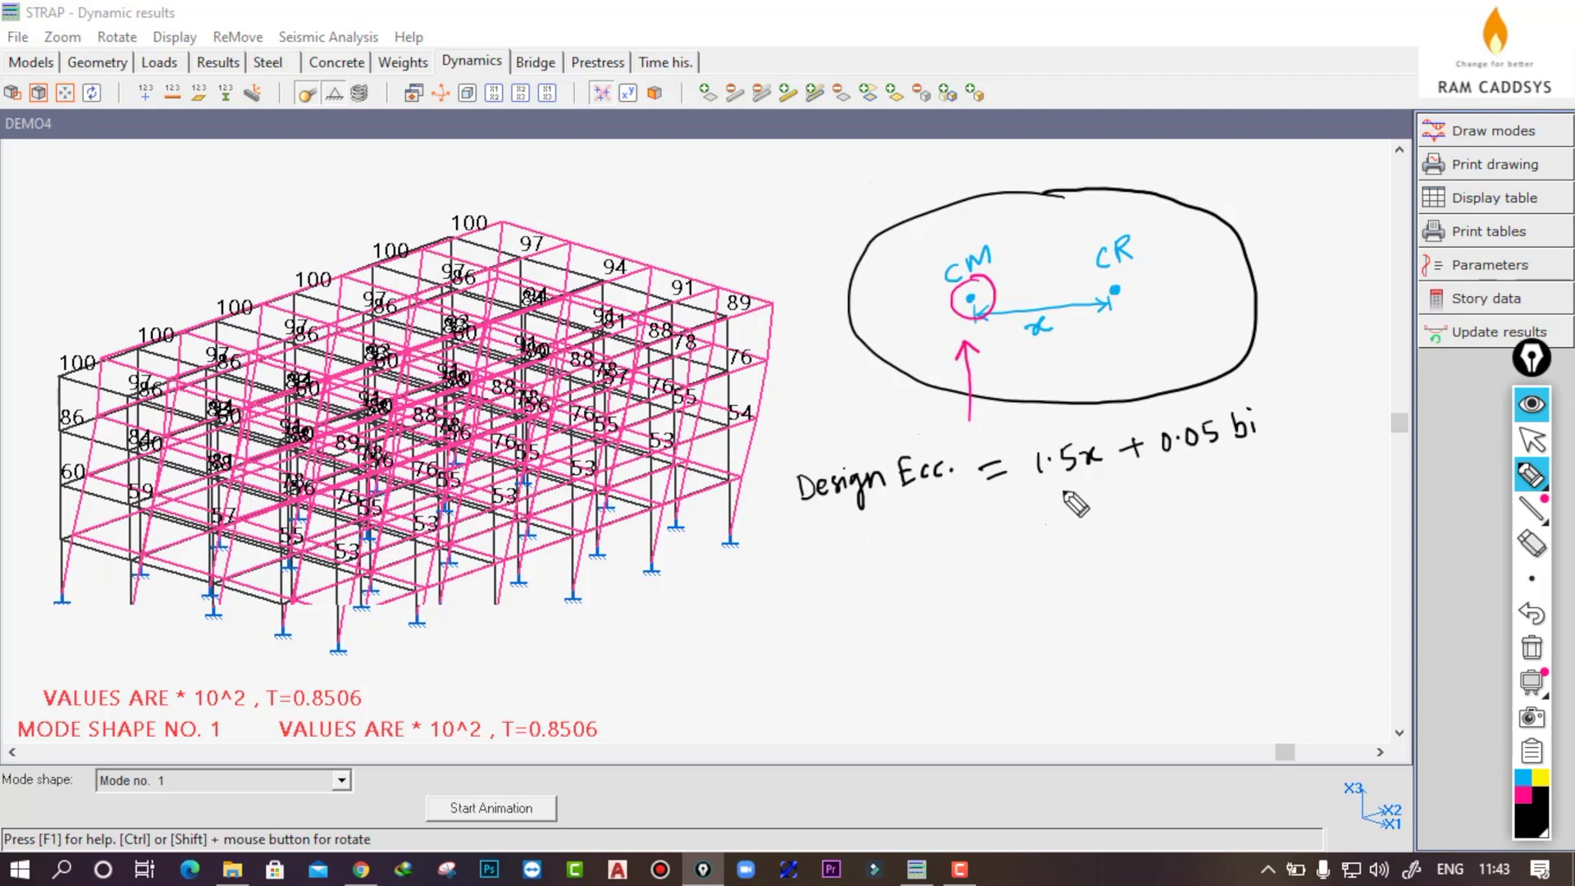
# Write the second eccentricity expression "x − 0.05 bi" beneath the first one
pyautogui.moveTo(1060, 500); pyautogui.dragTo(1080, 519)
pyautogui.moveTo(1078, 501)
pyautogui.mouseDown()
pyautogui.moveTo(1058, 519)
pyautogui.moveTo(1236, 490)
pyautogui.mouseUp()
pyautogui.click(1165, 496)
pyautogui.click(1234, 466)
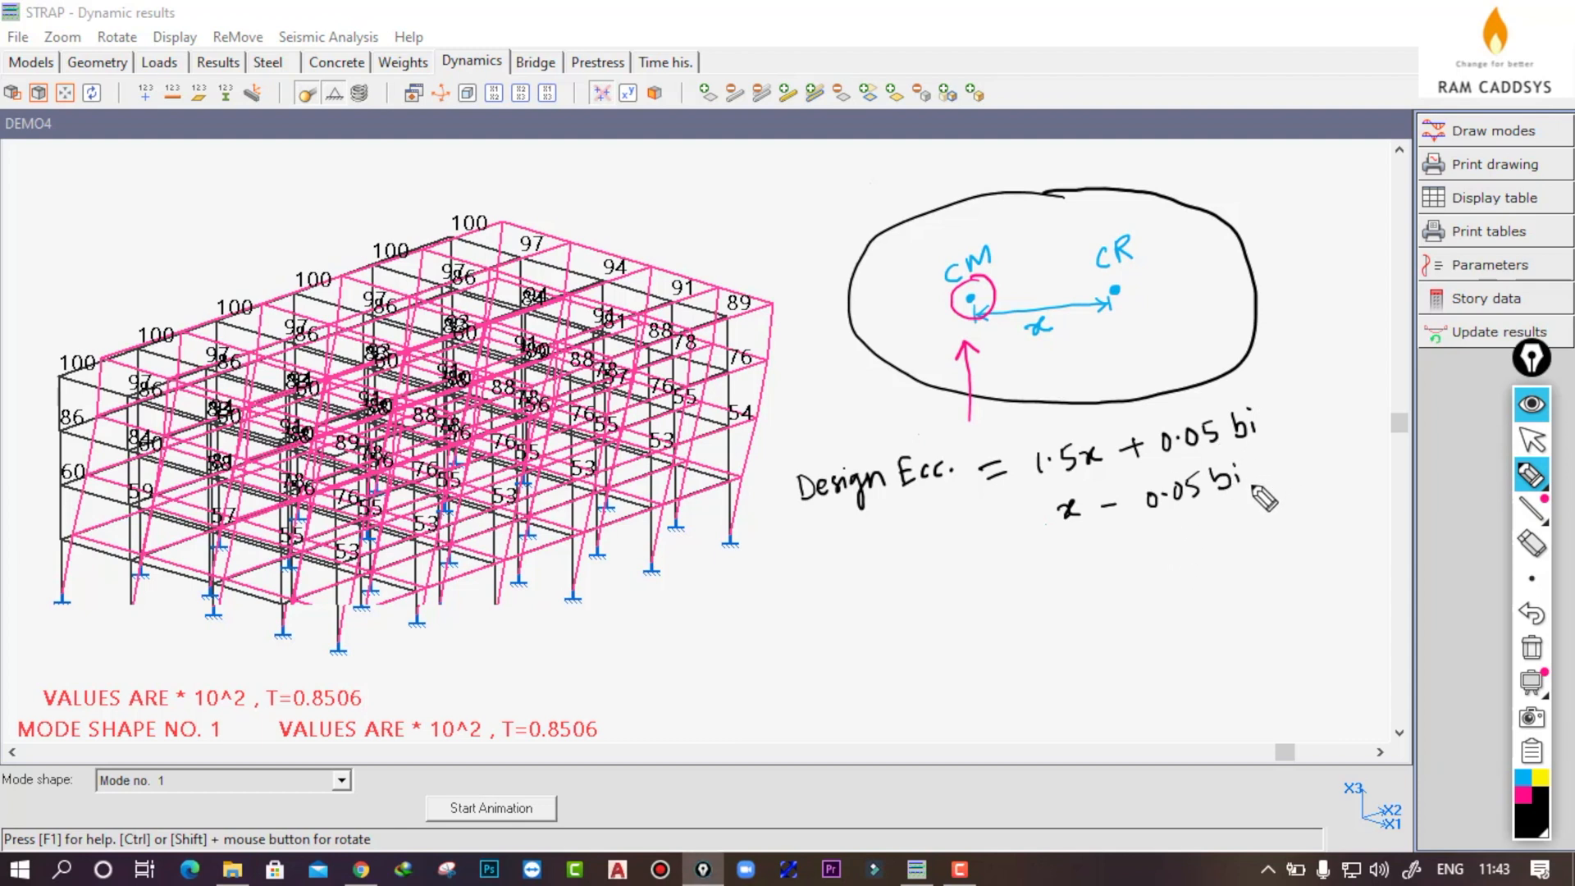
# Add a pink brace before the two expressions and underline both 0.05 bi terms
pyautogui.click(1522, 796)
pyautogui.moveTo(1032, 447)
pyautogui.mouseDown()
pyautogui.moveTo(1019, 491)
pyautogui.moveTo(1050, 533)
pyautogui.mouseUp()
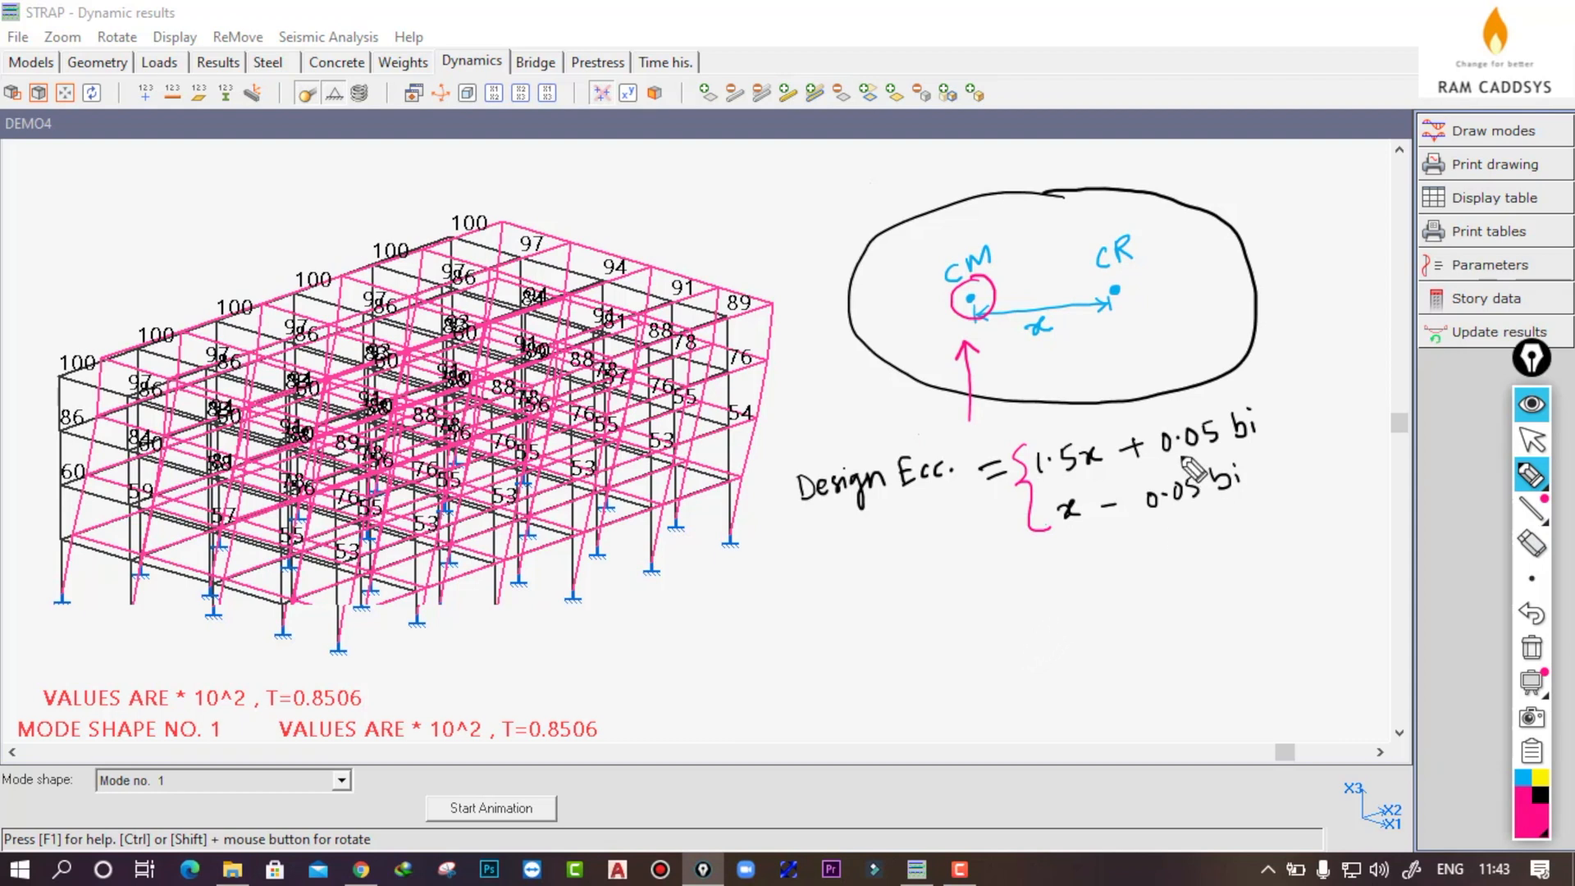
pyautogui.moveTo(1162, 452); pyautogui.dragTo(1254, 438)
pyautogui.moveTo(1160, 518); pyautogui.dragTo(1242, 490)
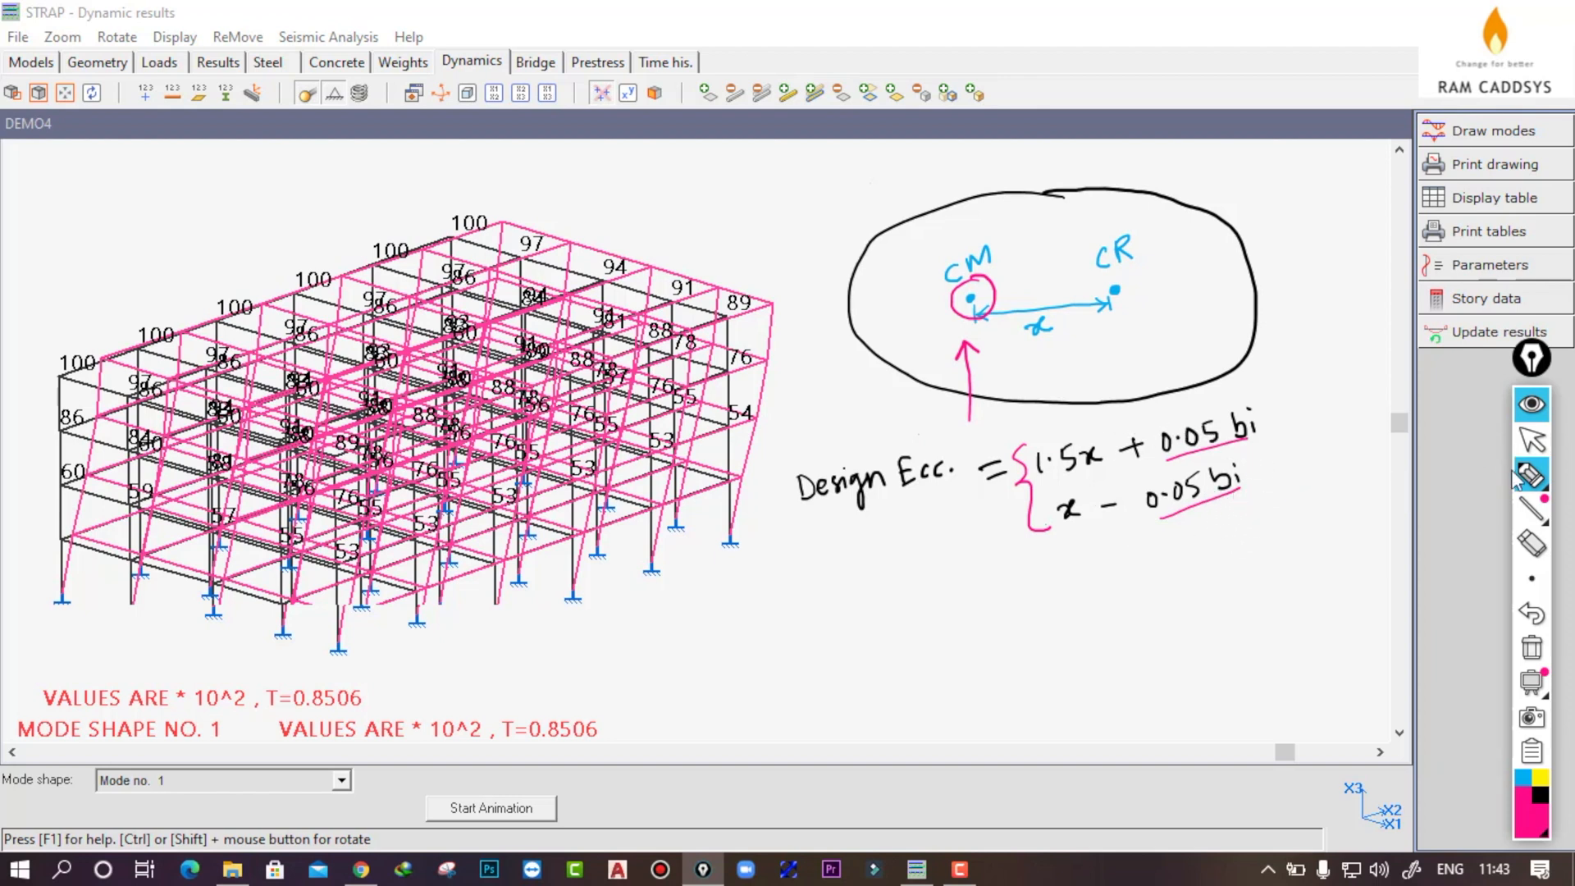
# Clear all annotations from the screen and return to the normal pointer
pyautogui.click(1531, 648)
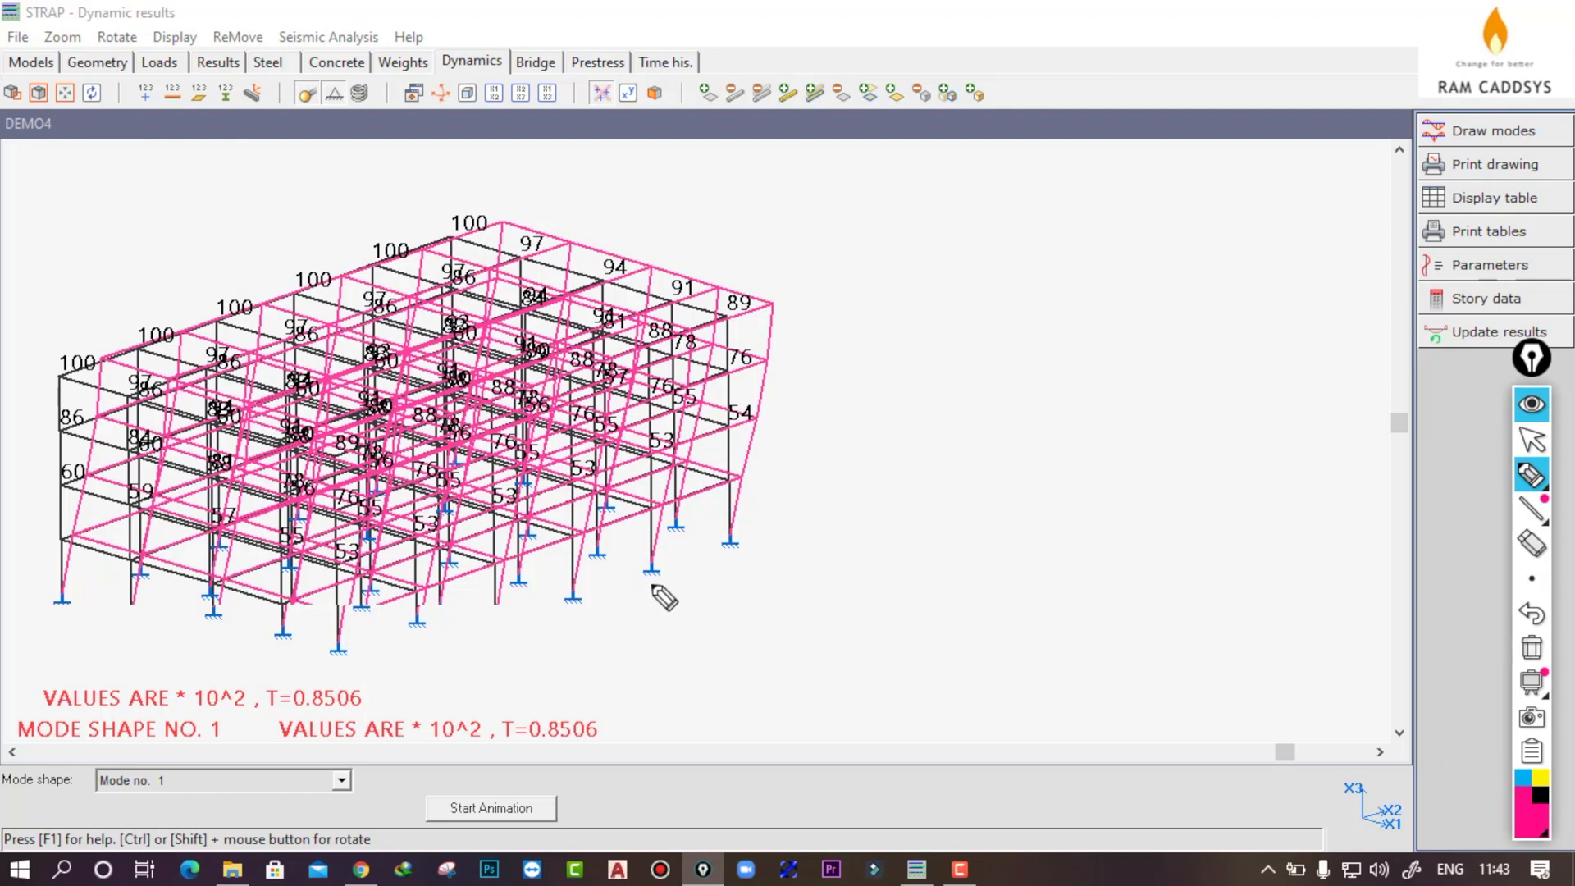
pyautogui.click(1529, 443)
pyautogui.moveTo(676, 597); pyautogui.dragTo(822, 534, button='middle')
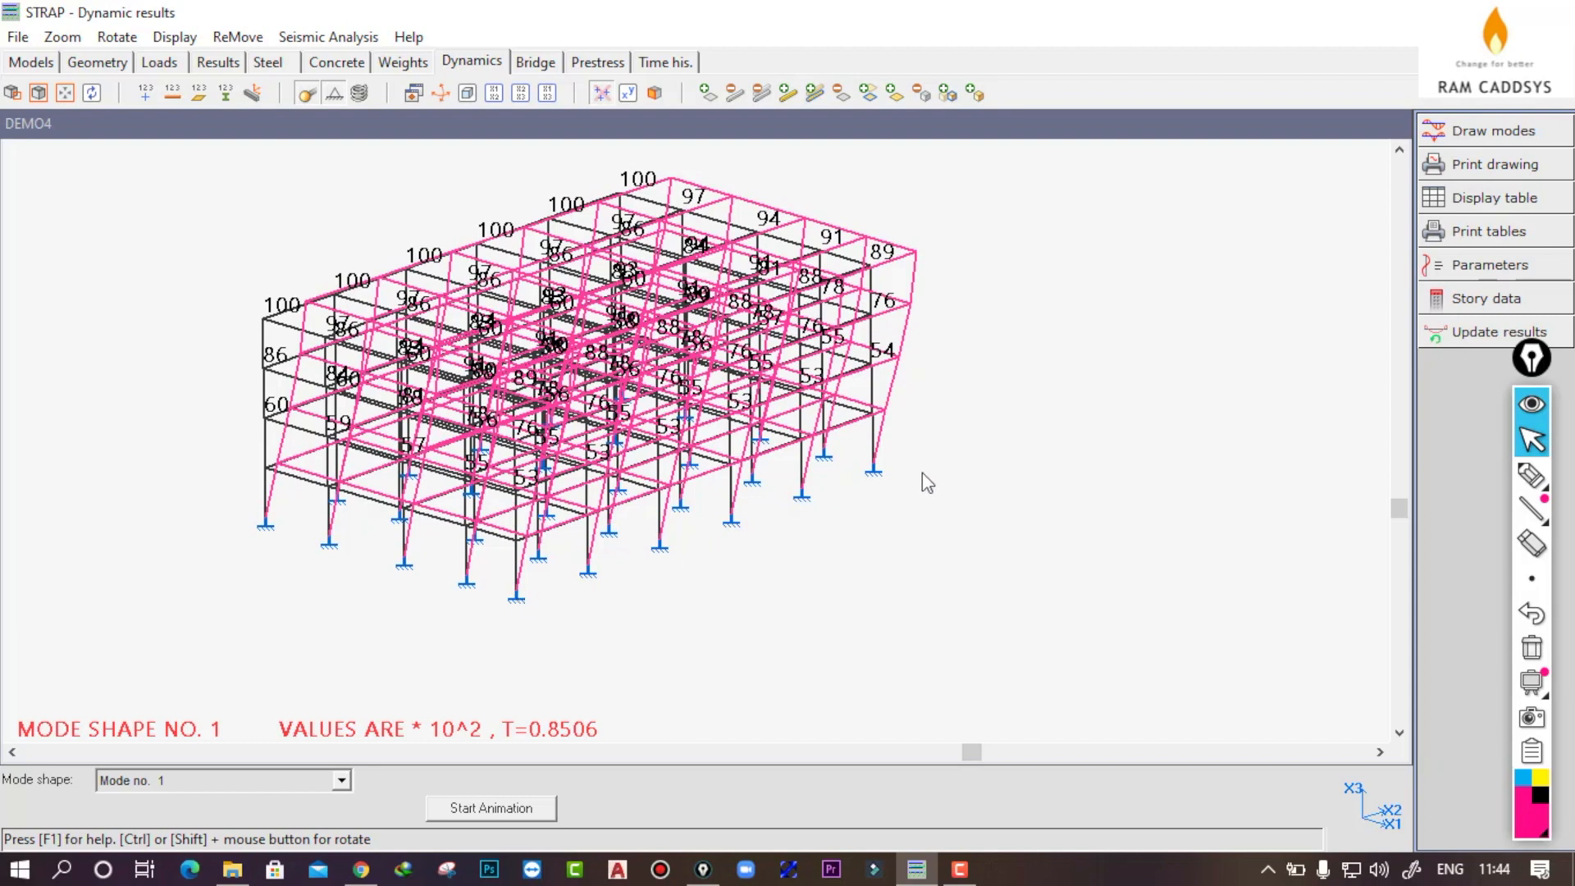
# Write "Fx1 = 0.05 × 30" in black beside the building model
pyautogui.click(1531, 474)
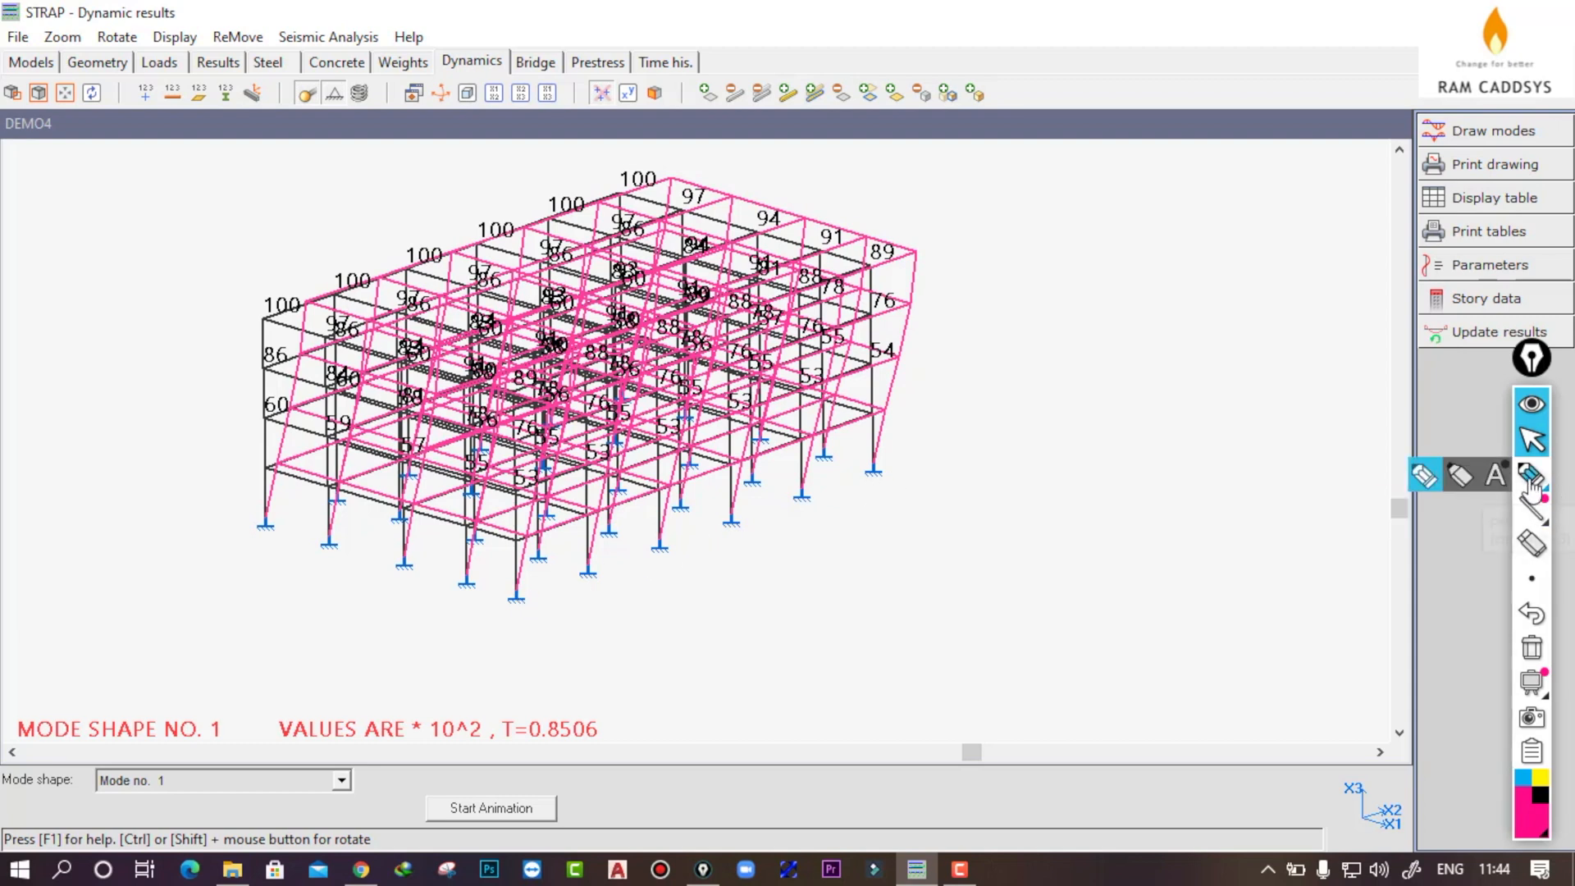
pyautogui.click(1541, 777)
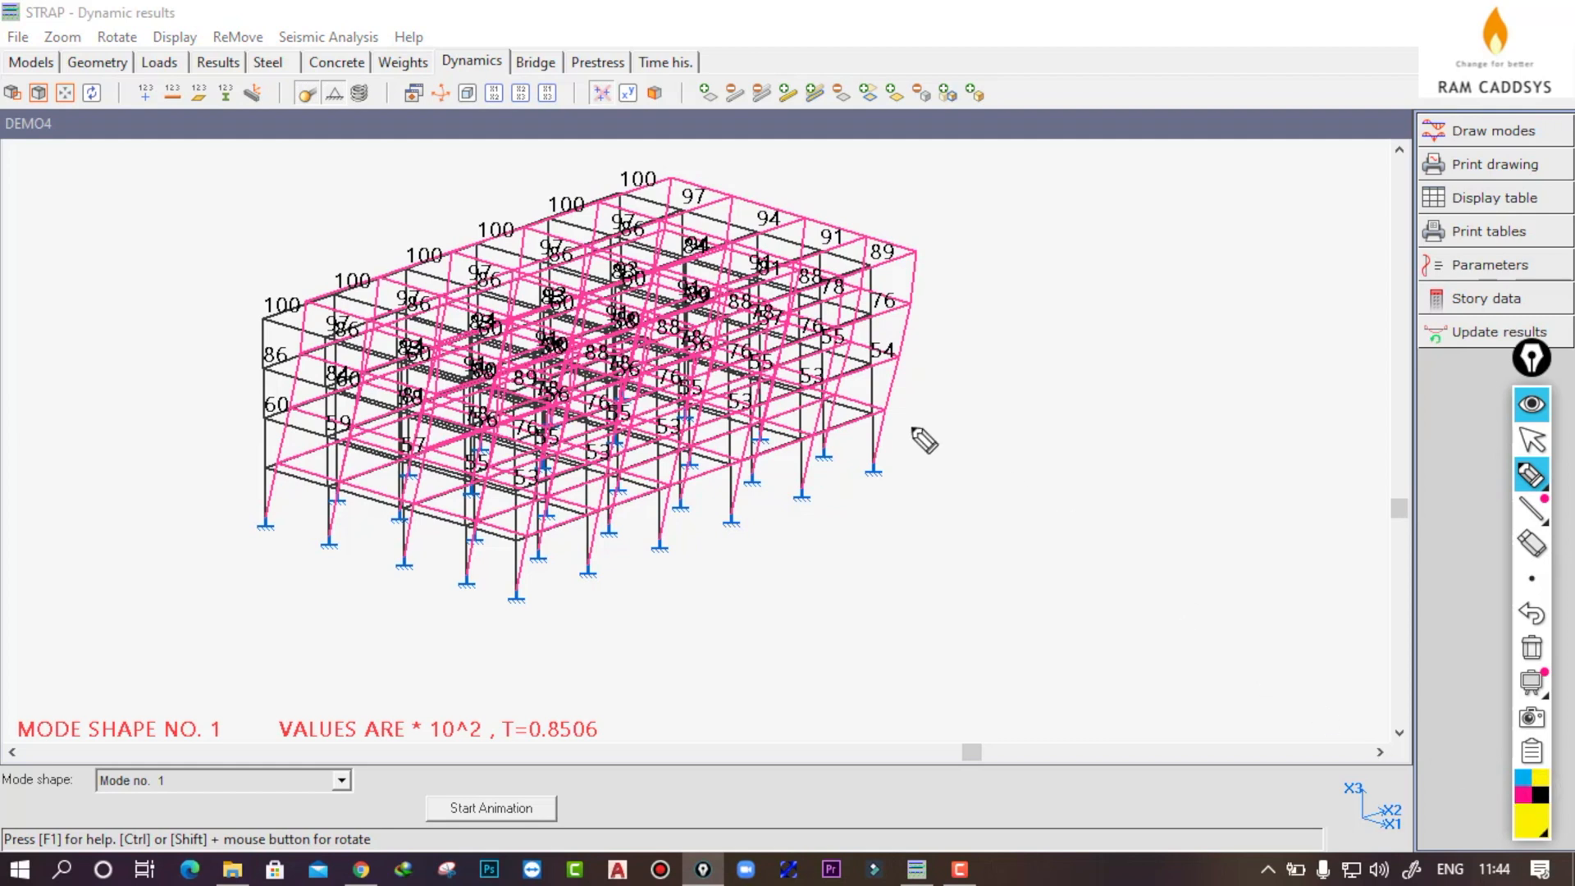
pyautogui.click(1540, 794)
pyautogui.moveTo(987, 386)
pyautogui.mouseDown()
pyautogui.moveTo(992, 412)
pyautogui.moveTo(998, 380)
pyautogui.mouseUp()
pyautogui.moveTo(988, 398); pyautogui.dragTo(1036, 420)
pyautogui.moveTo(1050, 379); pyautogui.dragTo(1124, 355)
pyautogui.click(1112, 370)
pyautogui.moveTo(1137, 348); pyautogui.dragTo(1144, 371)
pyautogui.moveTo(1142, 343)
pyautogui.mouseDown()
pyautogui.moveTo(1186, 351)
pyautogui.moveTo(1173, 352)
pyautogui.mouseUp()
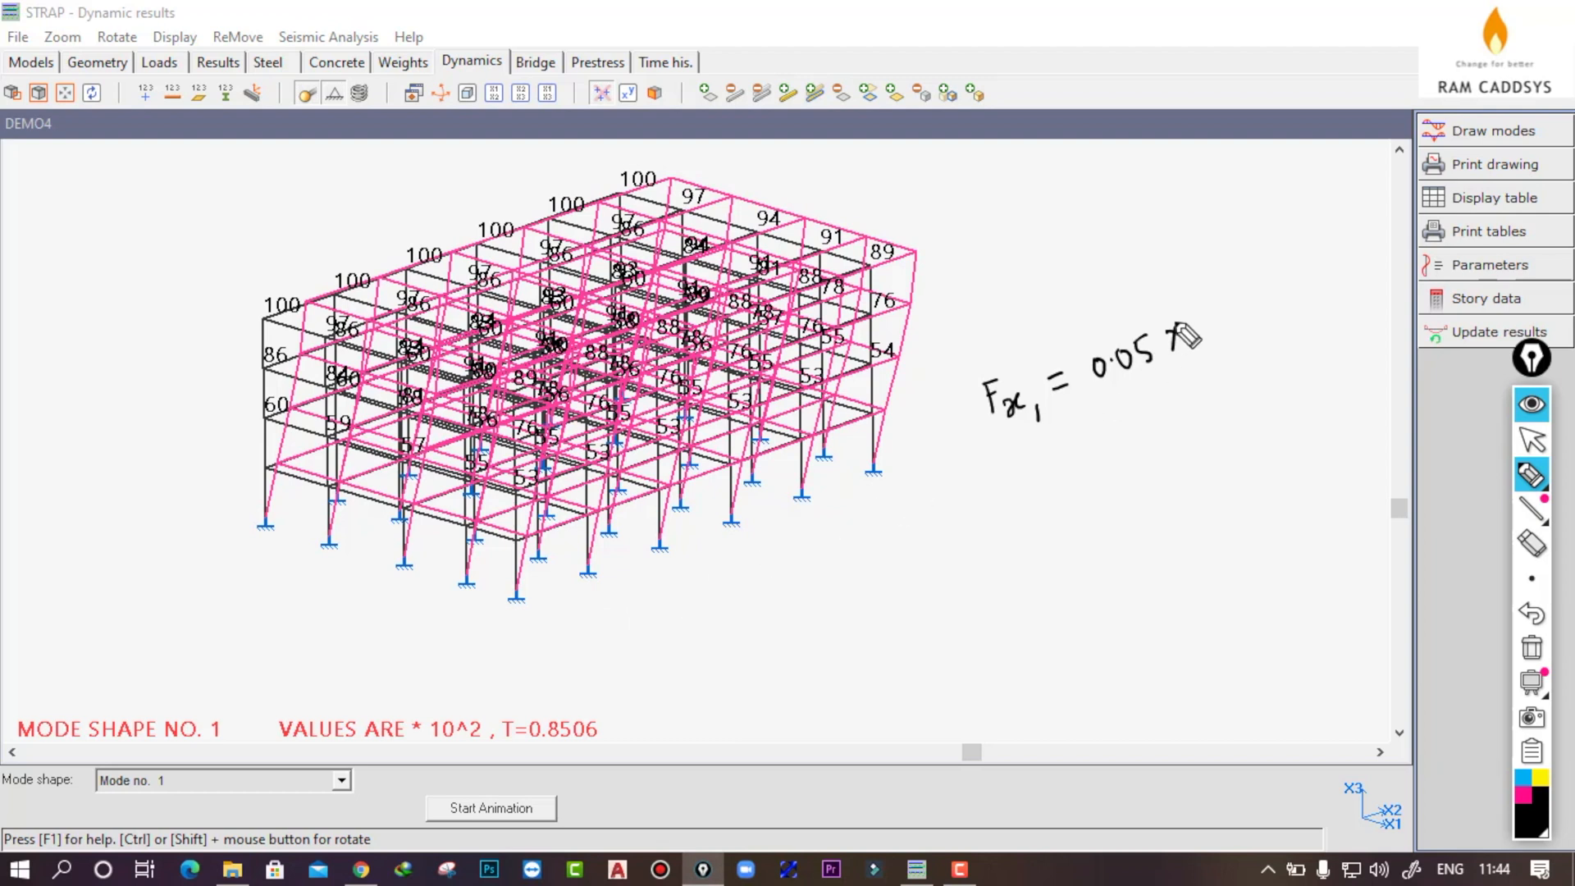
pyautogui.moveTo(1211, 314)
pyautogui.mouseDown()
pyautogui.moveTo(1214, 334)
pyautogui.moveTo(1237, 307)
pyautogui.mouseUp()
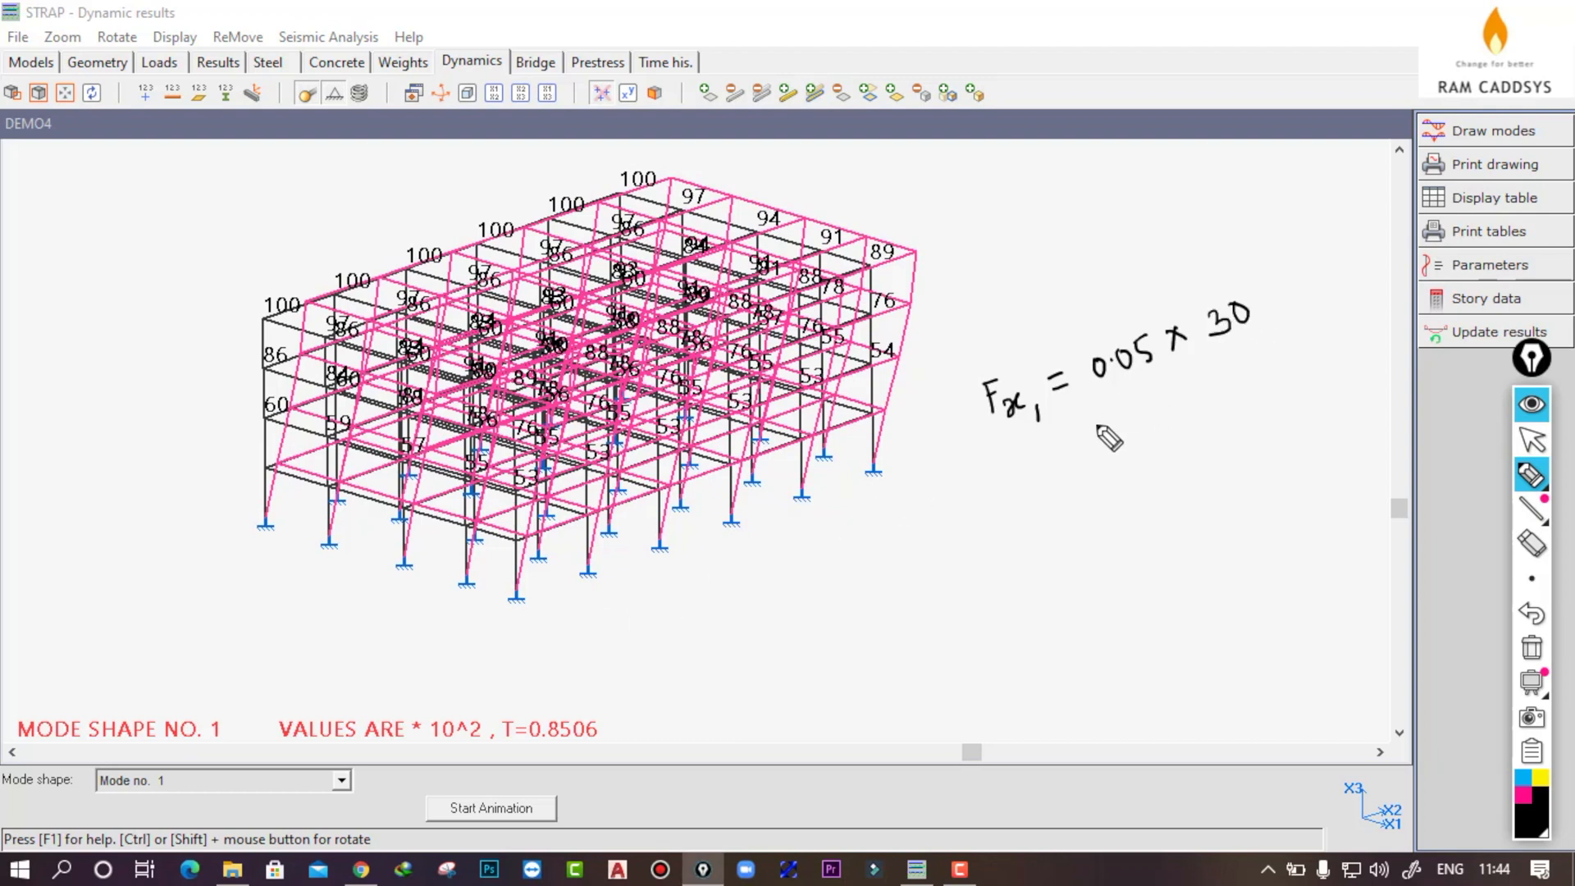
# Write the result "= ±1.5" under the Fx1 expression
pyautogui.moveTo(1079, 435); pyautogui.dragTo(1099, 426)
pyautogui.moveTo(1081, 443); pyautogui.dragTo(1140, 426)
pyautogui.click(1151, 408)
pyautogui.moveTo(1157, 402); pyautogui.dragTo(1145, 420)
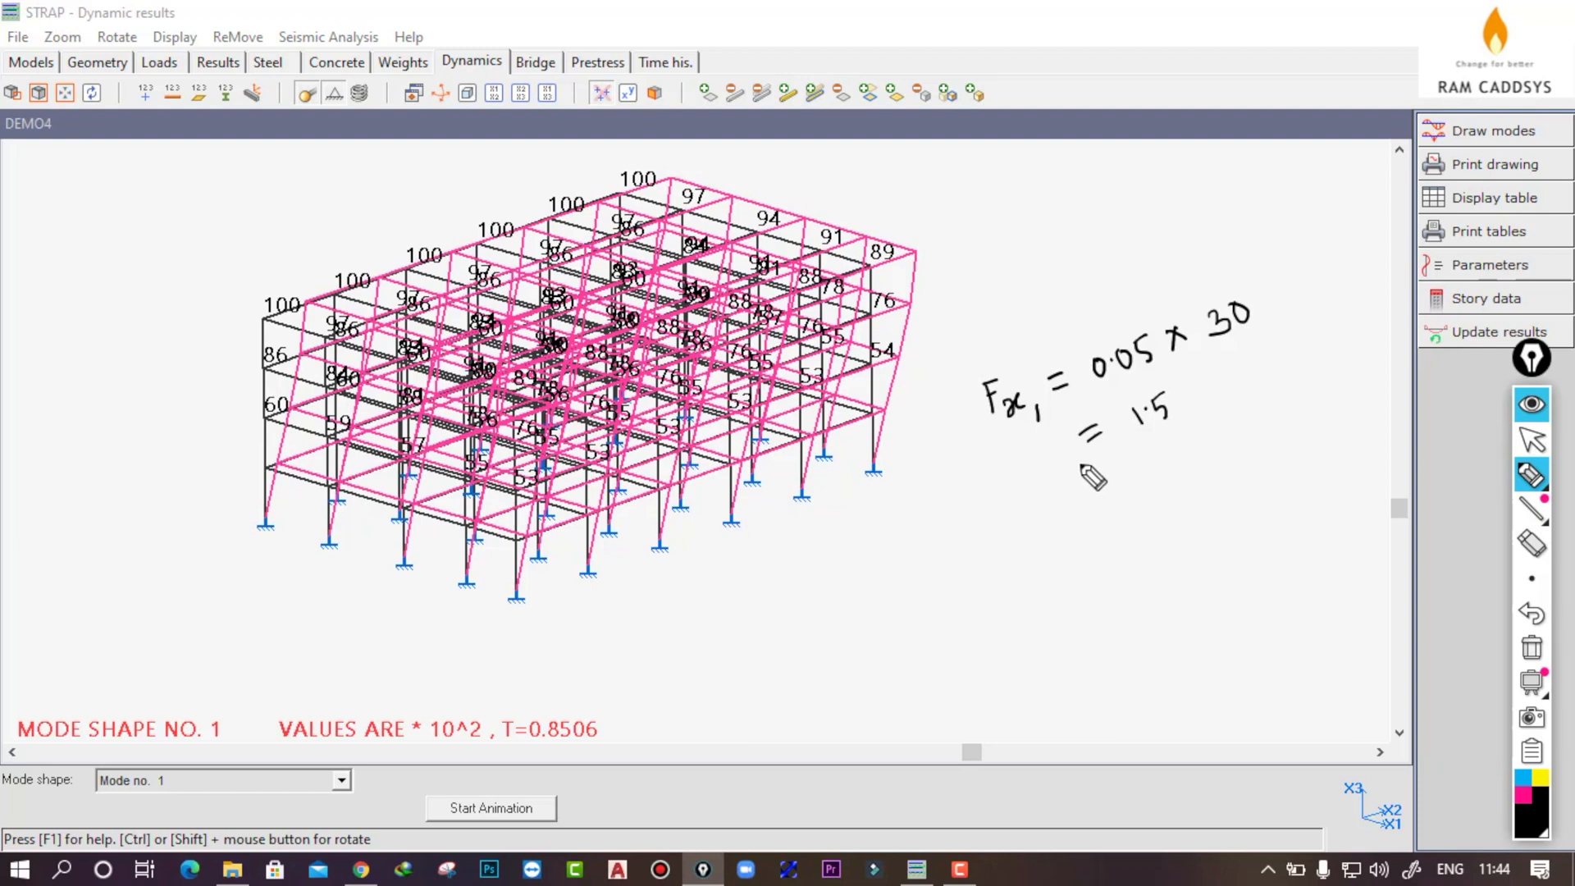
pyautogui.moveTo(1118, 417); pyautogui.dragTo(1130, 434)
# Write "Fx2 = 0.05 × 20" below the Fx1 calculation
pyautogui.moveTo(1038, 523); pyautogui.dragTo(1032, 548)
pyautogui.moveTo(1028, 537)
pyautogui.mouseDown()
pyautogui.moveTo(1098, 548)
pyautogui.moveTo(1149, 484)
pyautogui.moveTo(1229, 464)
pyautogui.mouseUp()
pyautogui.click(1168, 490)
pyautogui.moveTo(1228, 445); pyautogui.dragTo(1215, 465)
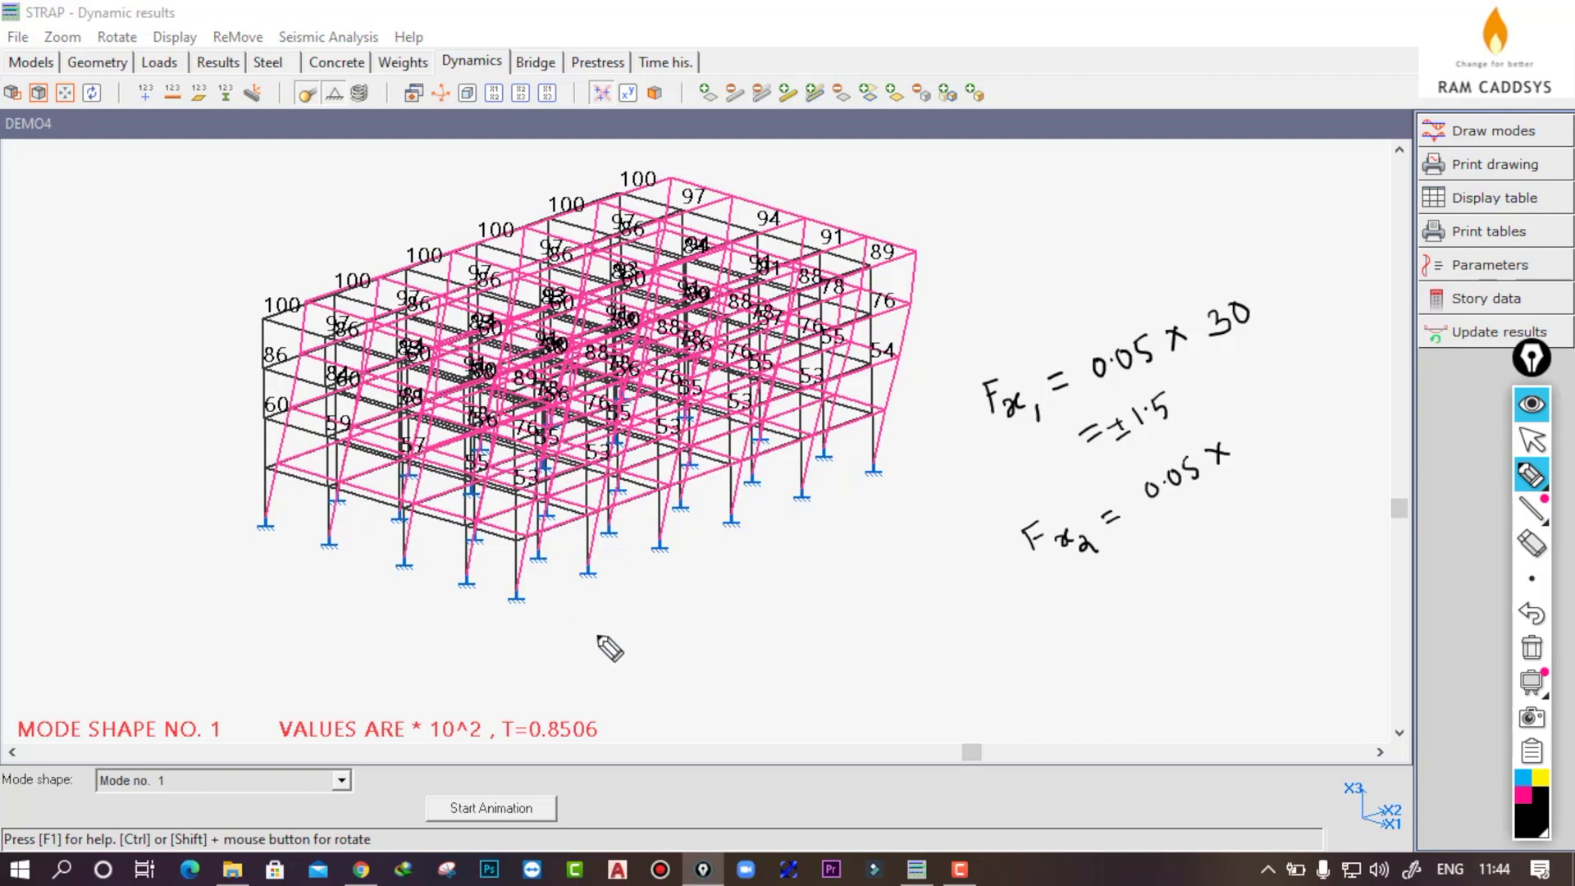
pyautogui.moveTo(1240, 435)
pyautogui.mouseDown()
pyautogui.moveTo(1255, 443)
pyautogui.moveTo(1261, 426)
pyautogui.mouseUp()
# Write the result "= ±1" for Fx2 and circle both the ±1.5 and ±1 values
pyautogui.moveTo(1142, 557); pyautogui.dragTo(1214, 534)
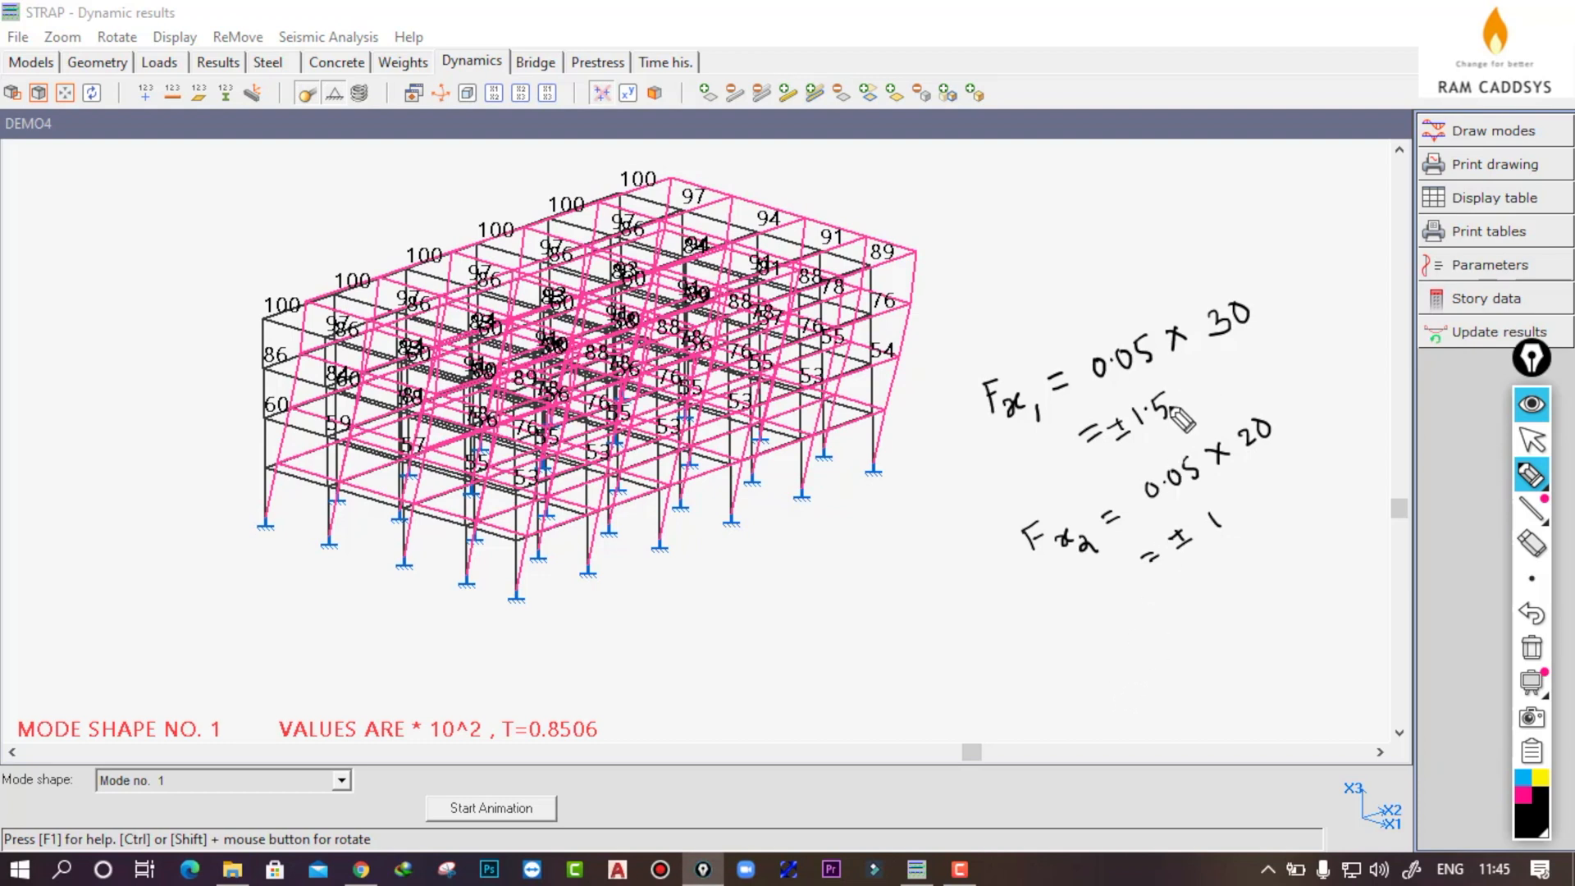
pyautogui.moveTo(1169, 383)
pyautogui.mouseDown()
pyautogui.moveTo(1105, 422)
pyautogui.moveTo(1173, 449)
pyautogui.moveTo(1166, 386)
pyautogui.mouseUp()
pyautogui.moveTo(1212, 506)
pyautogui.mouseDown()
pyautogui.moveTo(1178, 509)
pyautogui.moveTo(1188, 565)
pyautogui.moveTo(1240, 519)
pyautogui.moveTo(1191, 502)
pyautogui.mouseUp()
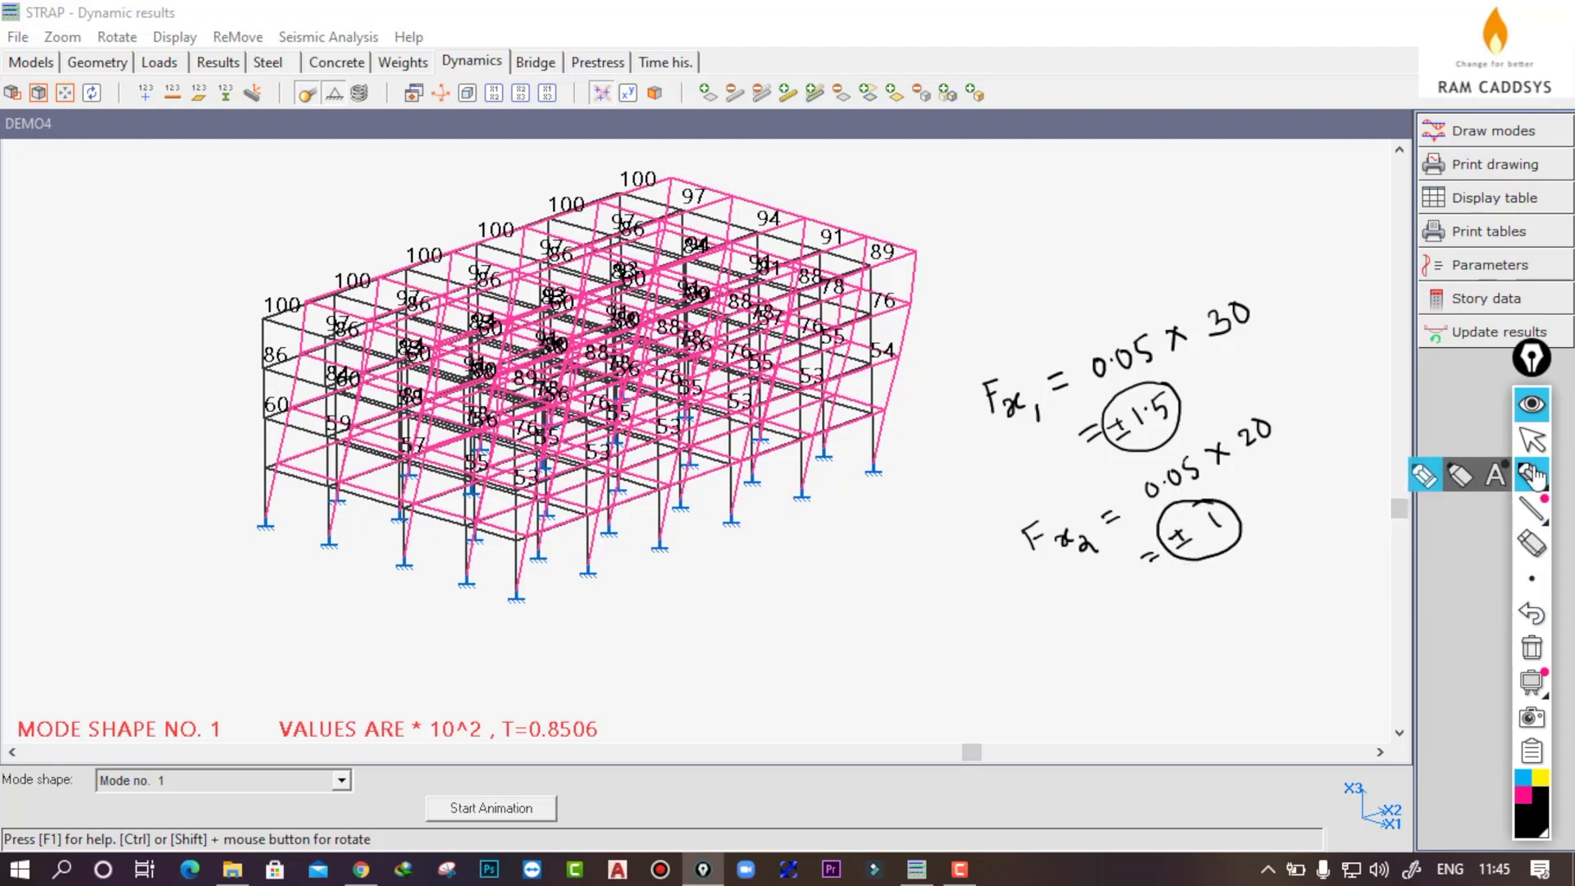
# Clear the handwritten calculations, collapse the annotation toolbar and move it to the opposite edge of the screen
pyautogui.click(1531, 440)
pyautogui.click(1528, 645)
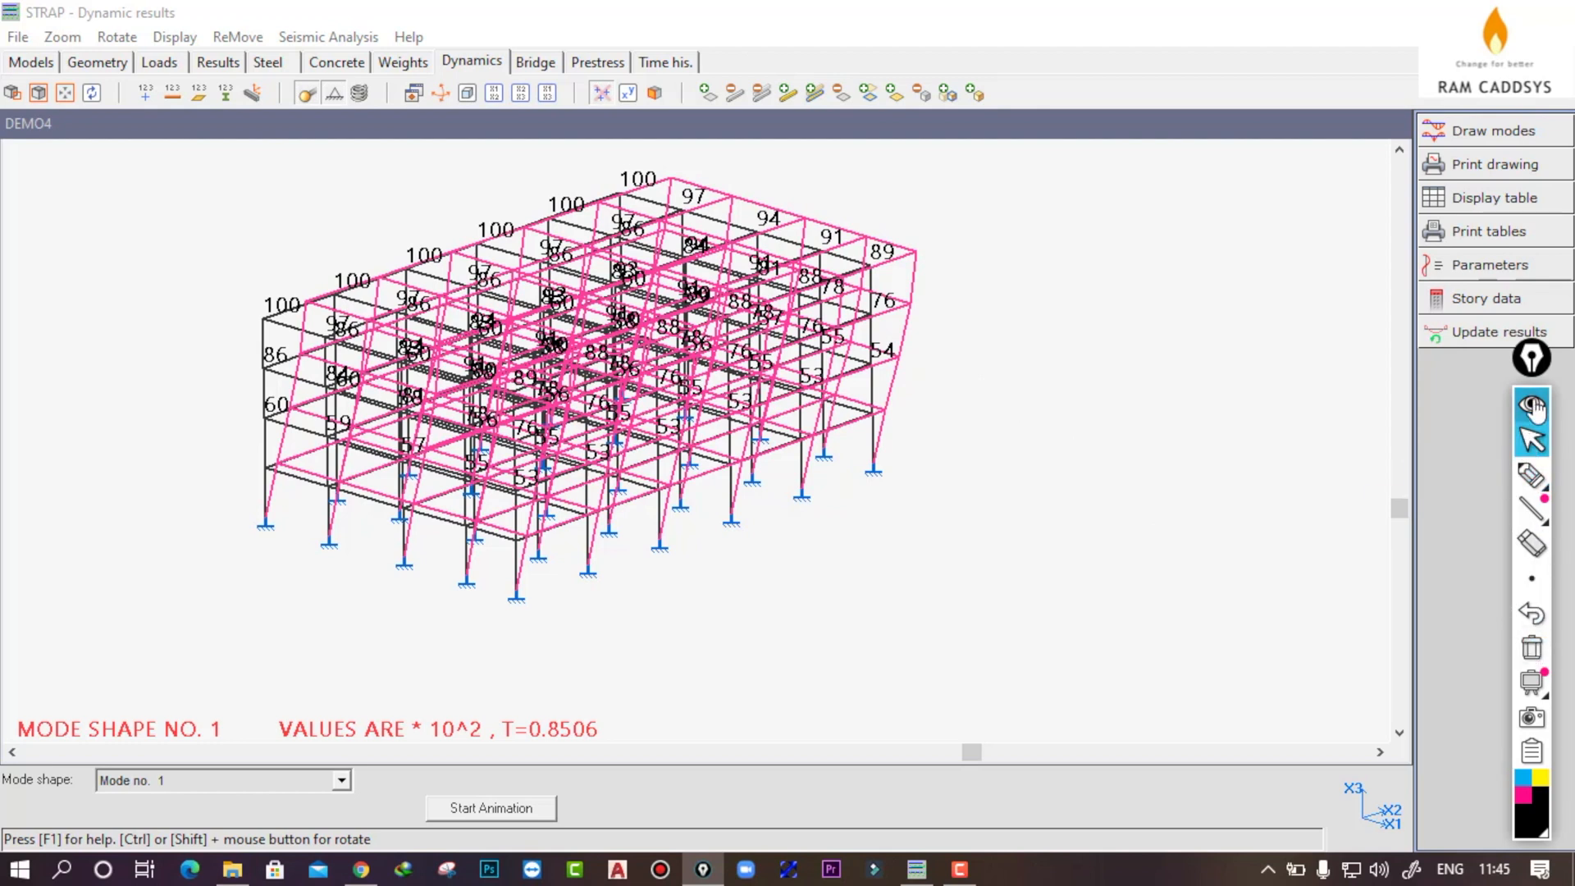
pyautogui.click(1531, 404)
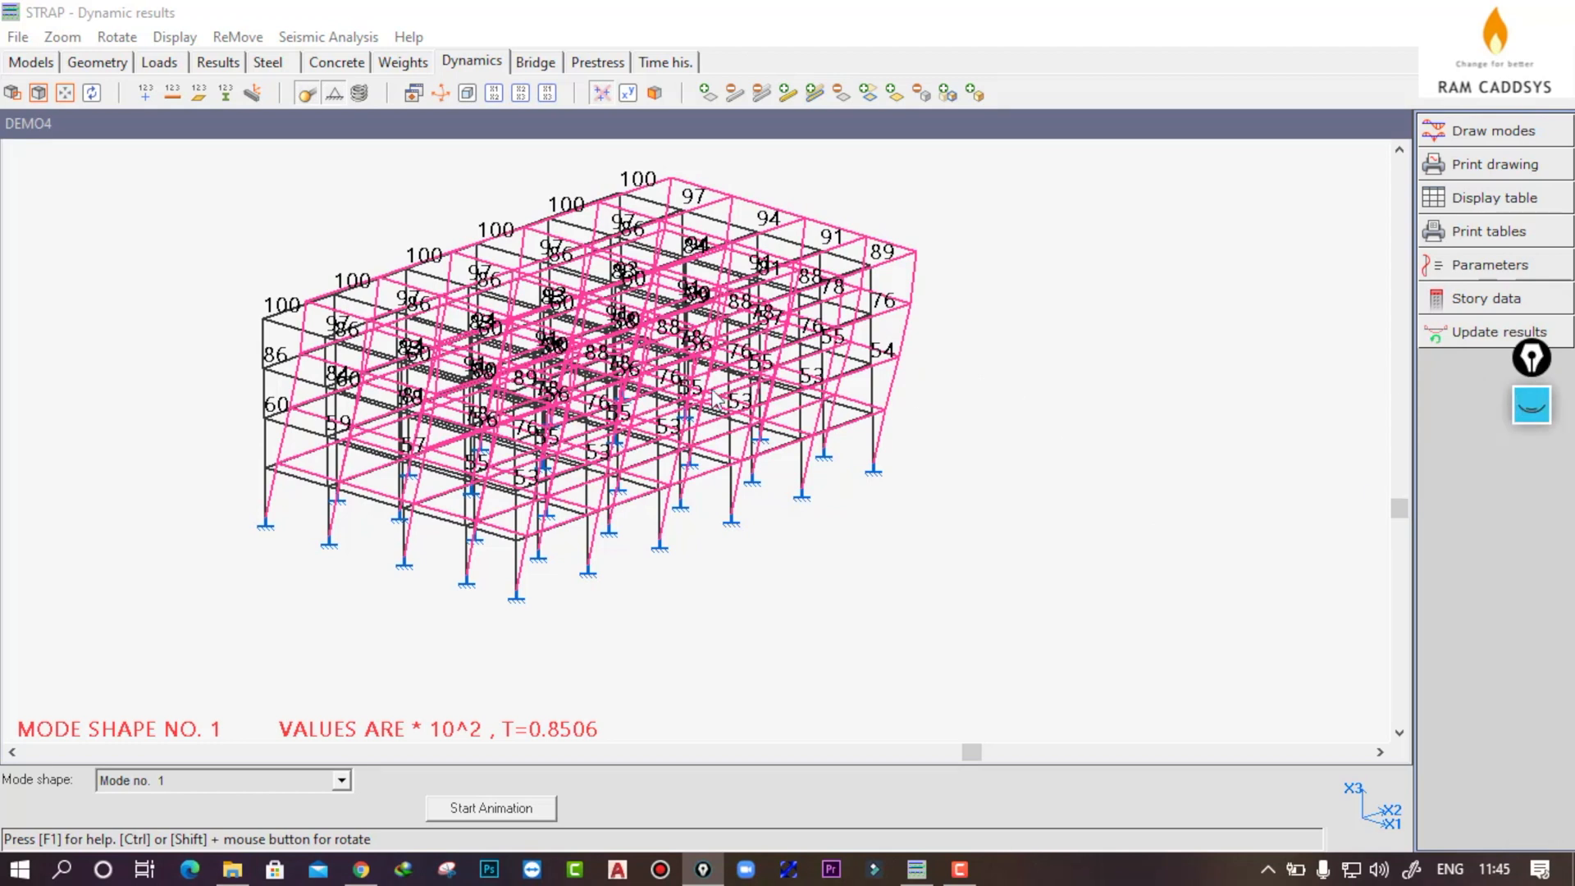
pyautogui.moveTo(1531, 358)
pyautogui.mouseDown()
pyautogui.moveTo(176, 312)
pyautogui.moveTo(6, 226)
pyautogui.mouseUp()
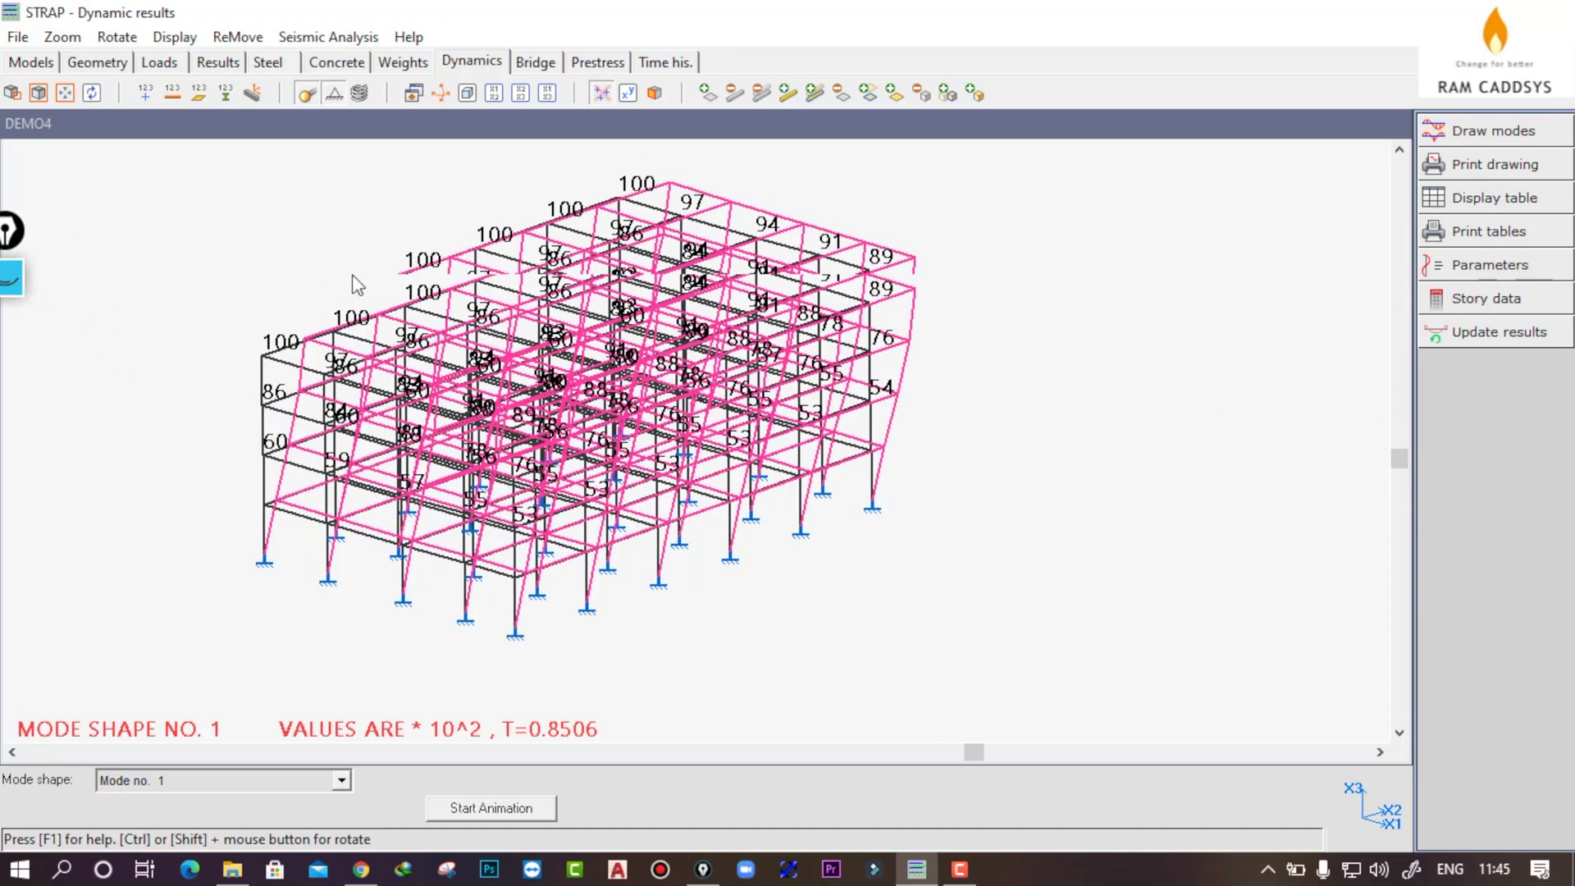
# Examine the default eccentricity settings in the Weights module's mode shape parameters and close them without changes
pyautogui.click(403, 62)
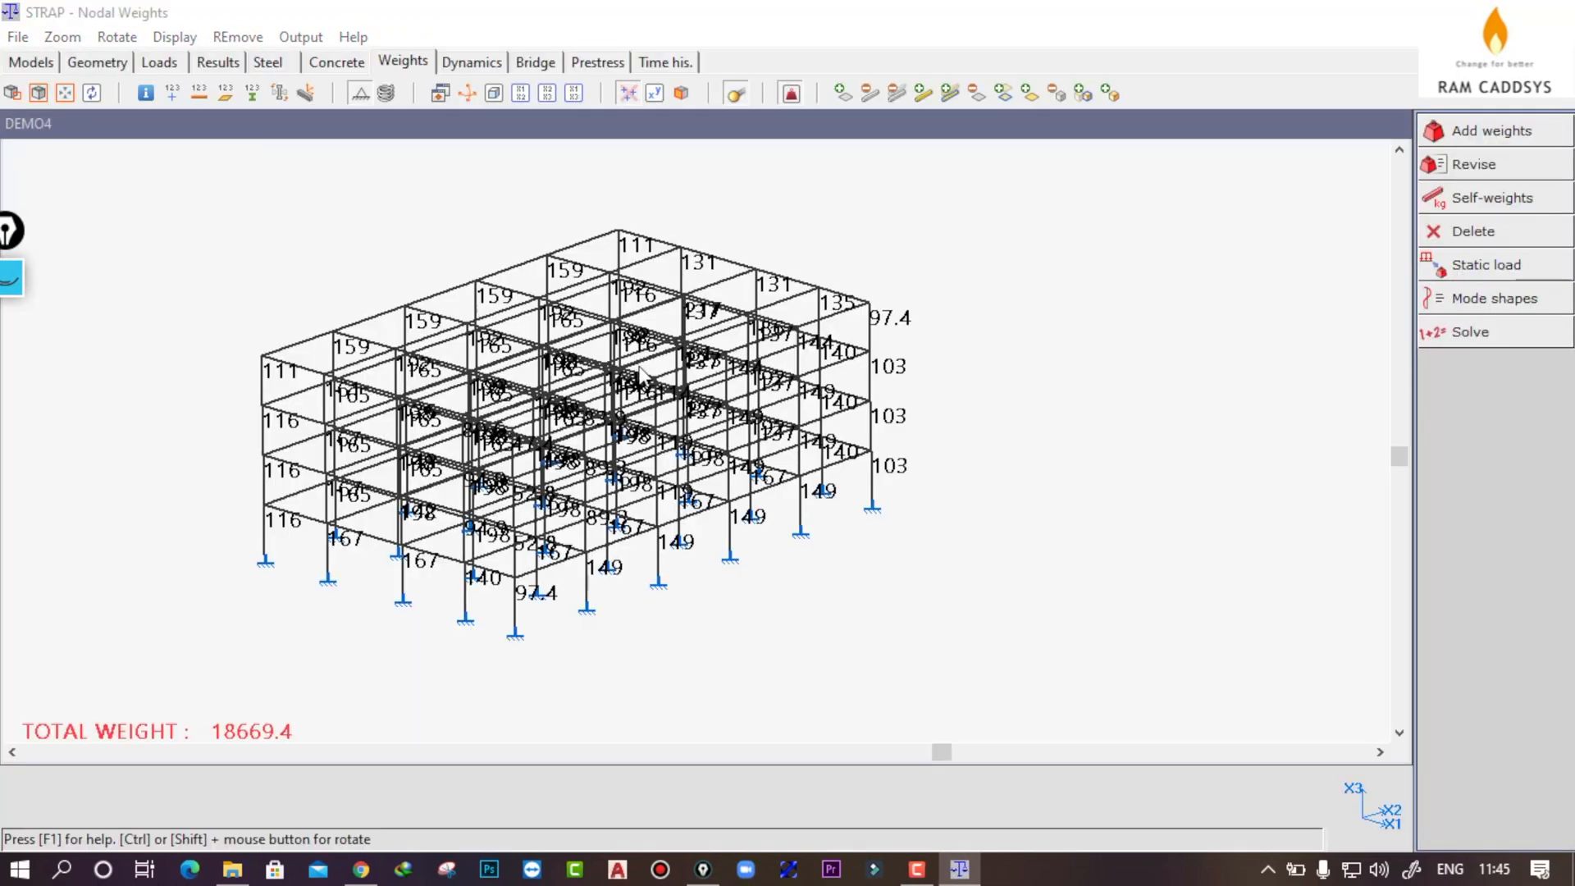
pyautogui.click(1519, 308)
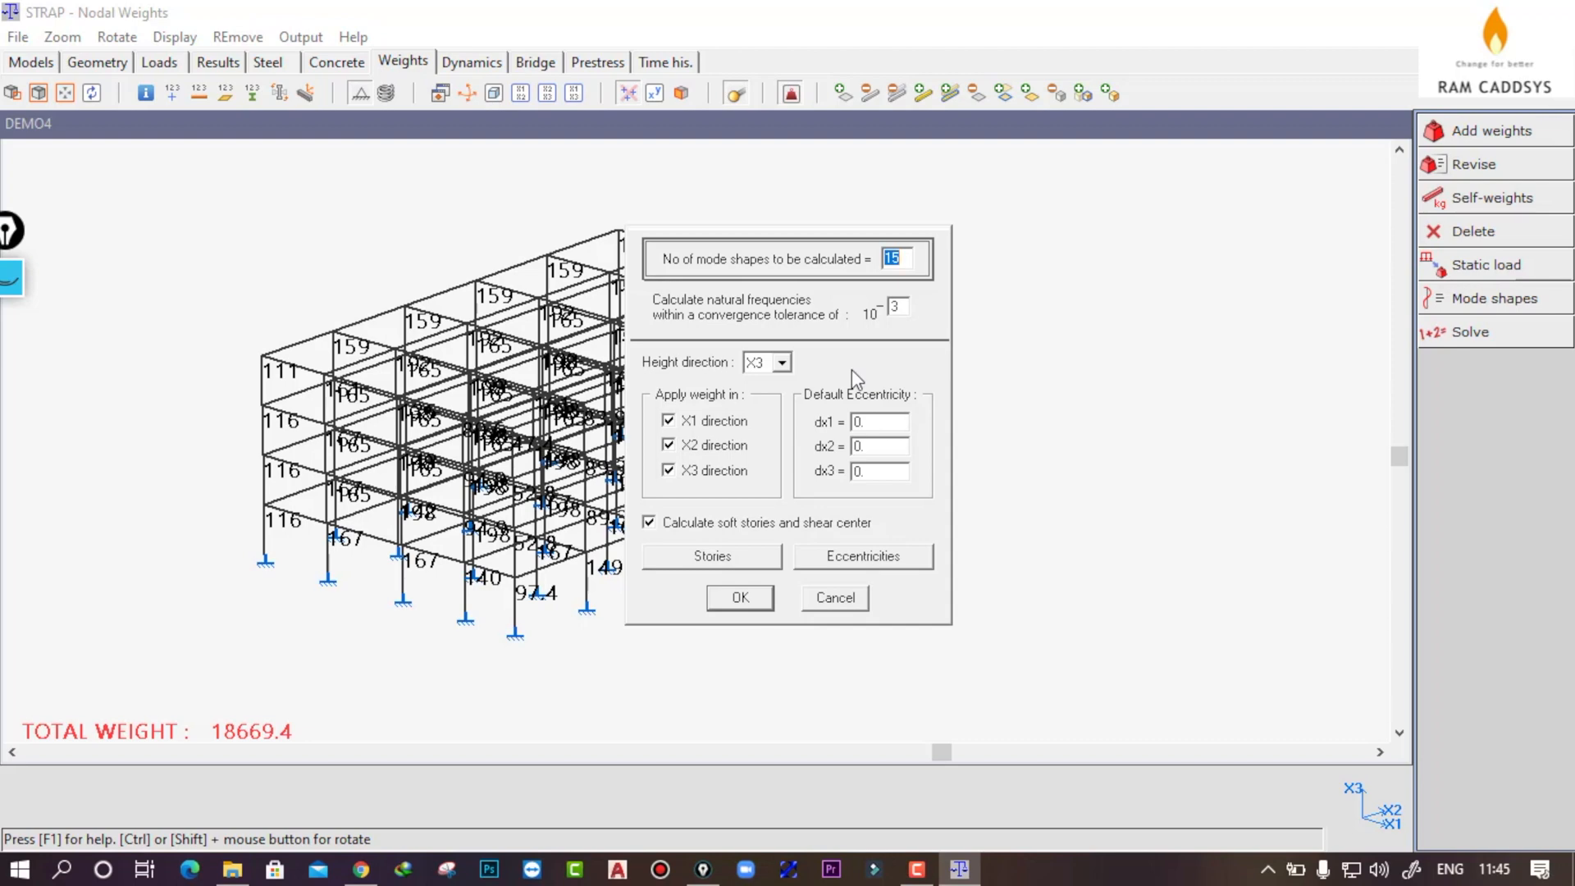
pyautogui.click(839, 601)
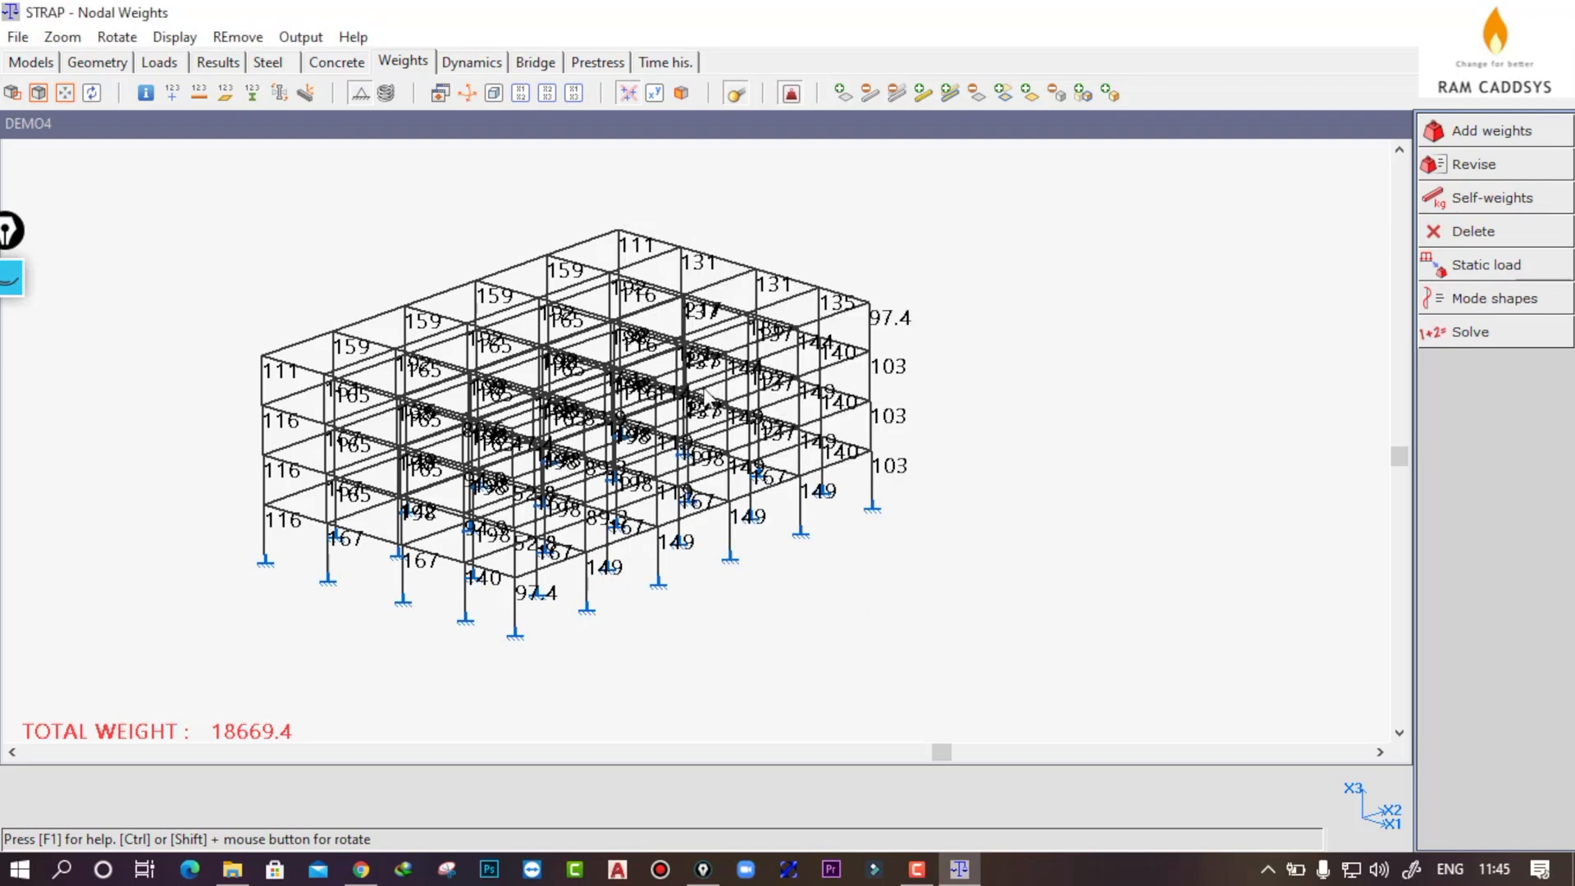
# Examine the IS 1893 (2016) parameters in the Dynamics module and close them without changes
pyautogui.click(485, 65)
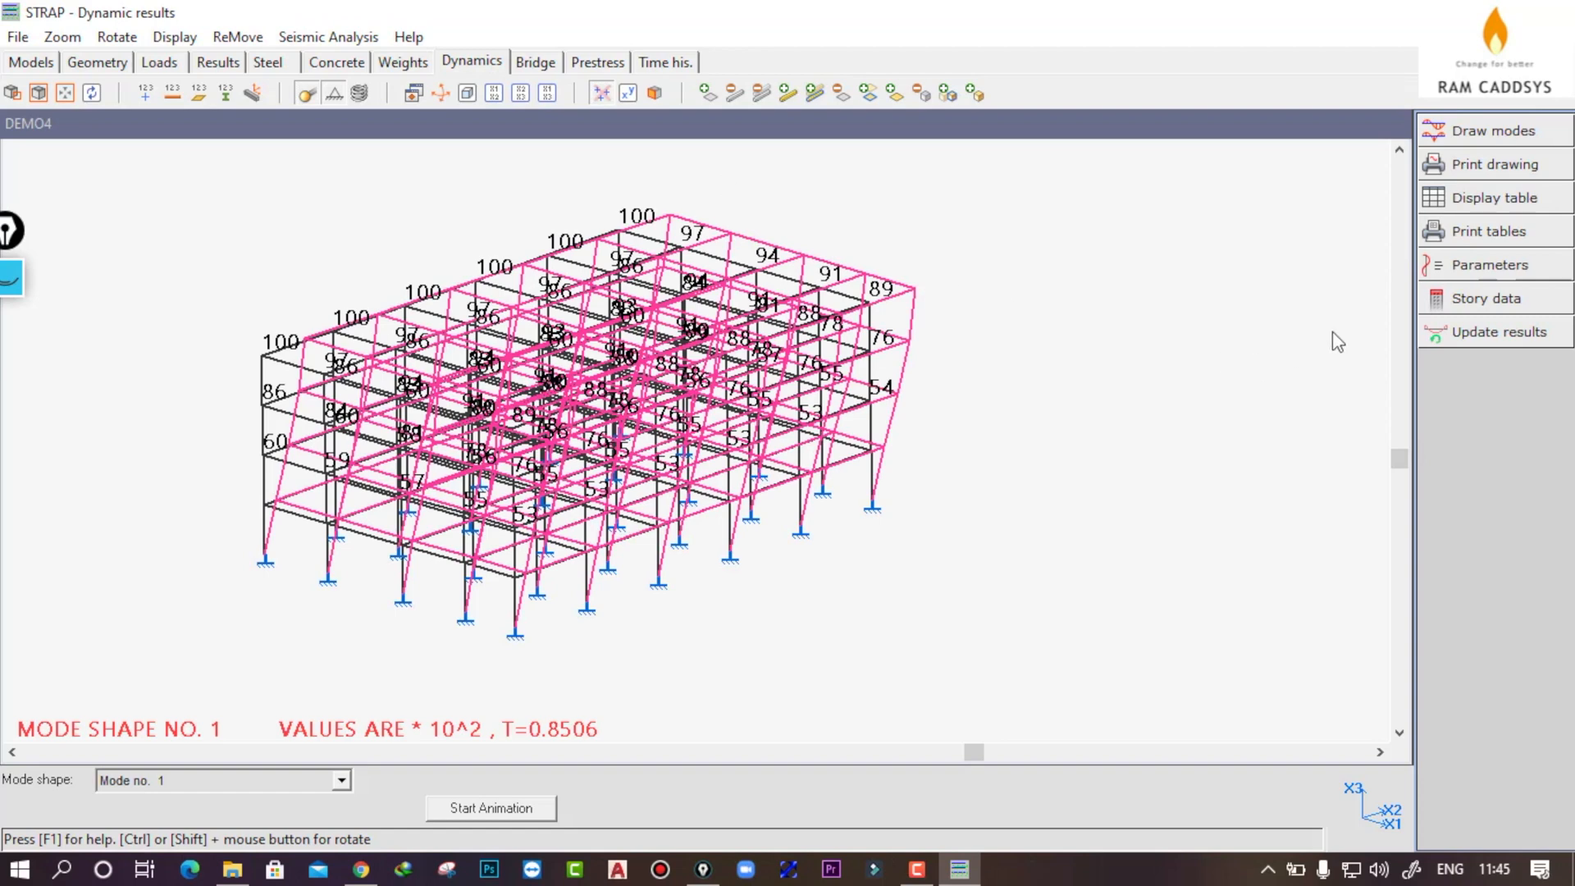
pyautogui.click(1477, 274)
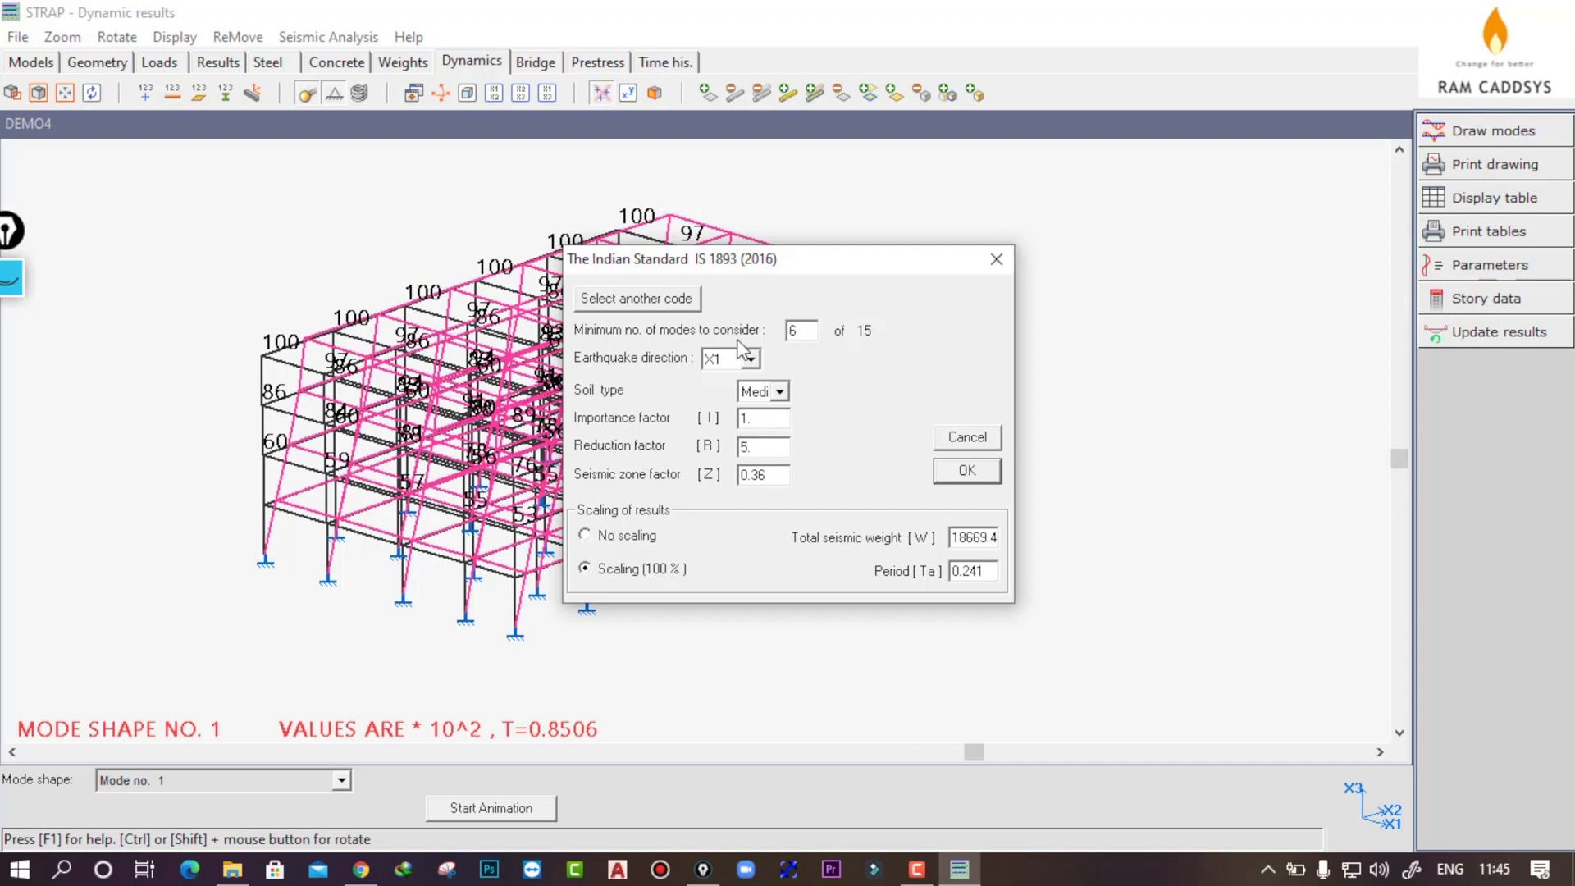
pyautogui.click(998, 259)
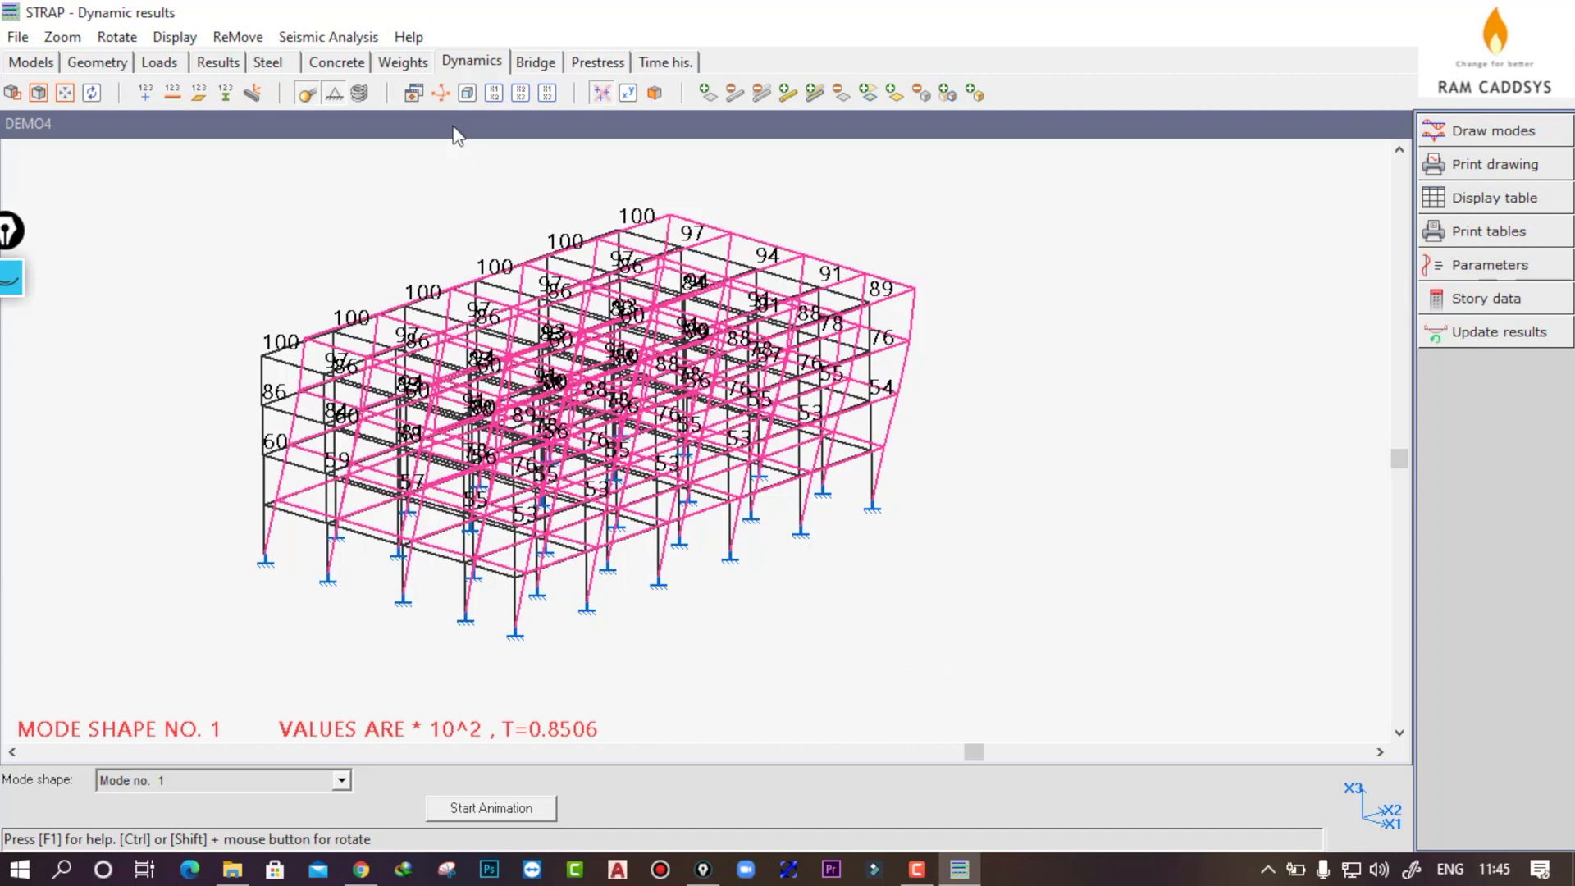
# Set the default eccentricity dx2 to 1.5 in the Weights module's mode shape parameters and solve the model
pyautogui.click(403, 62)
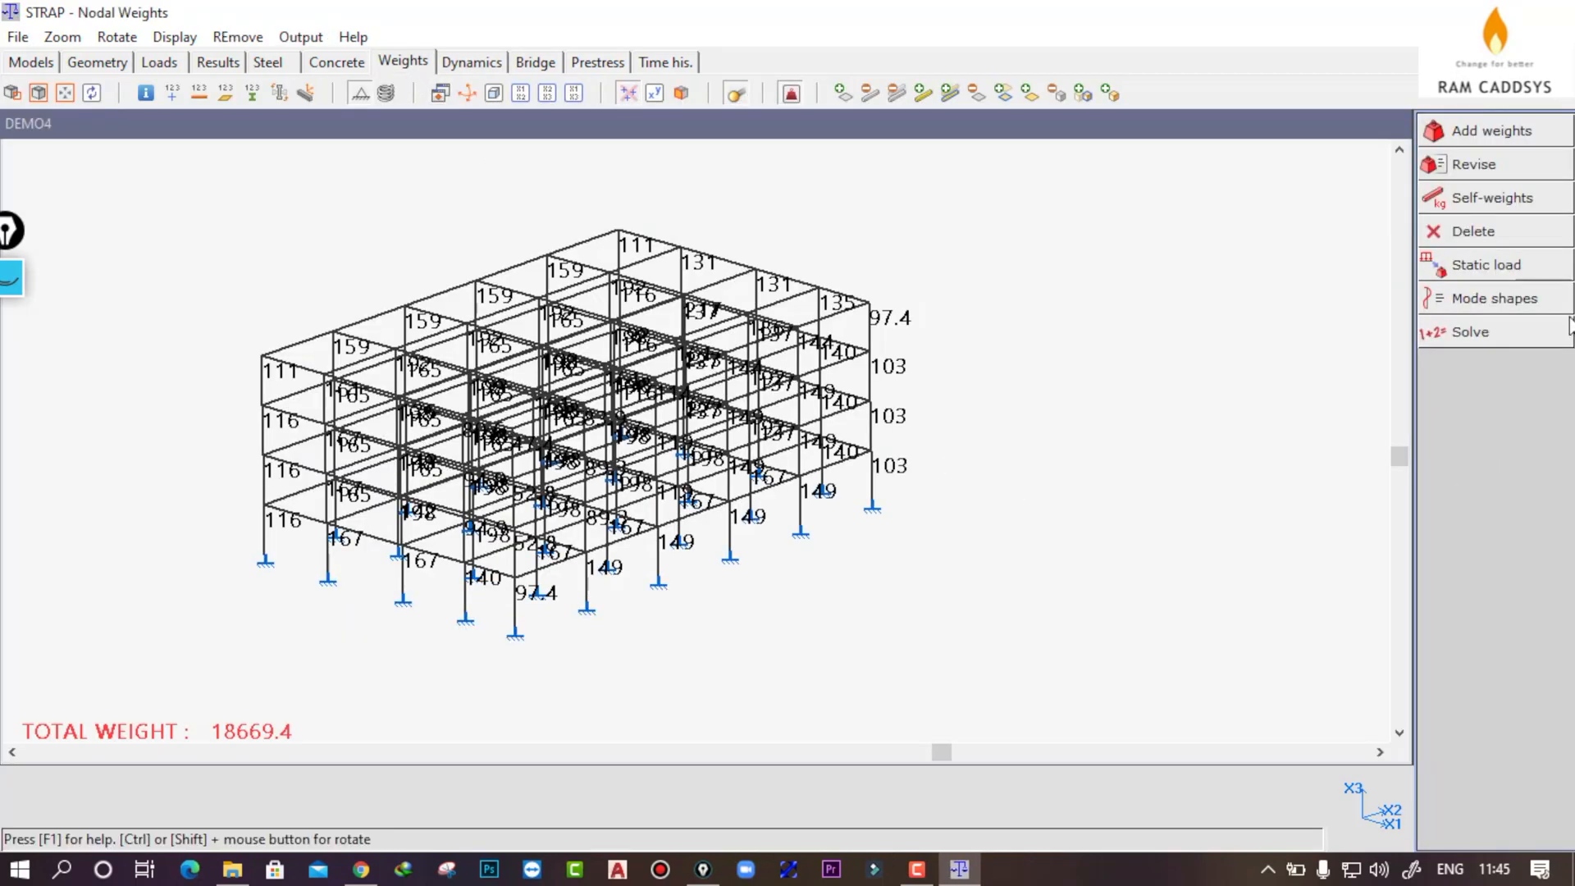
pyautogui.click(1493, 297)
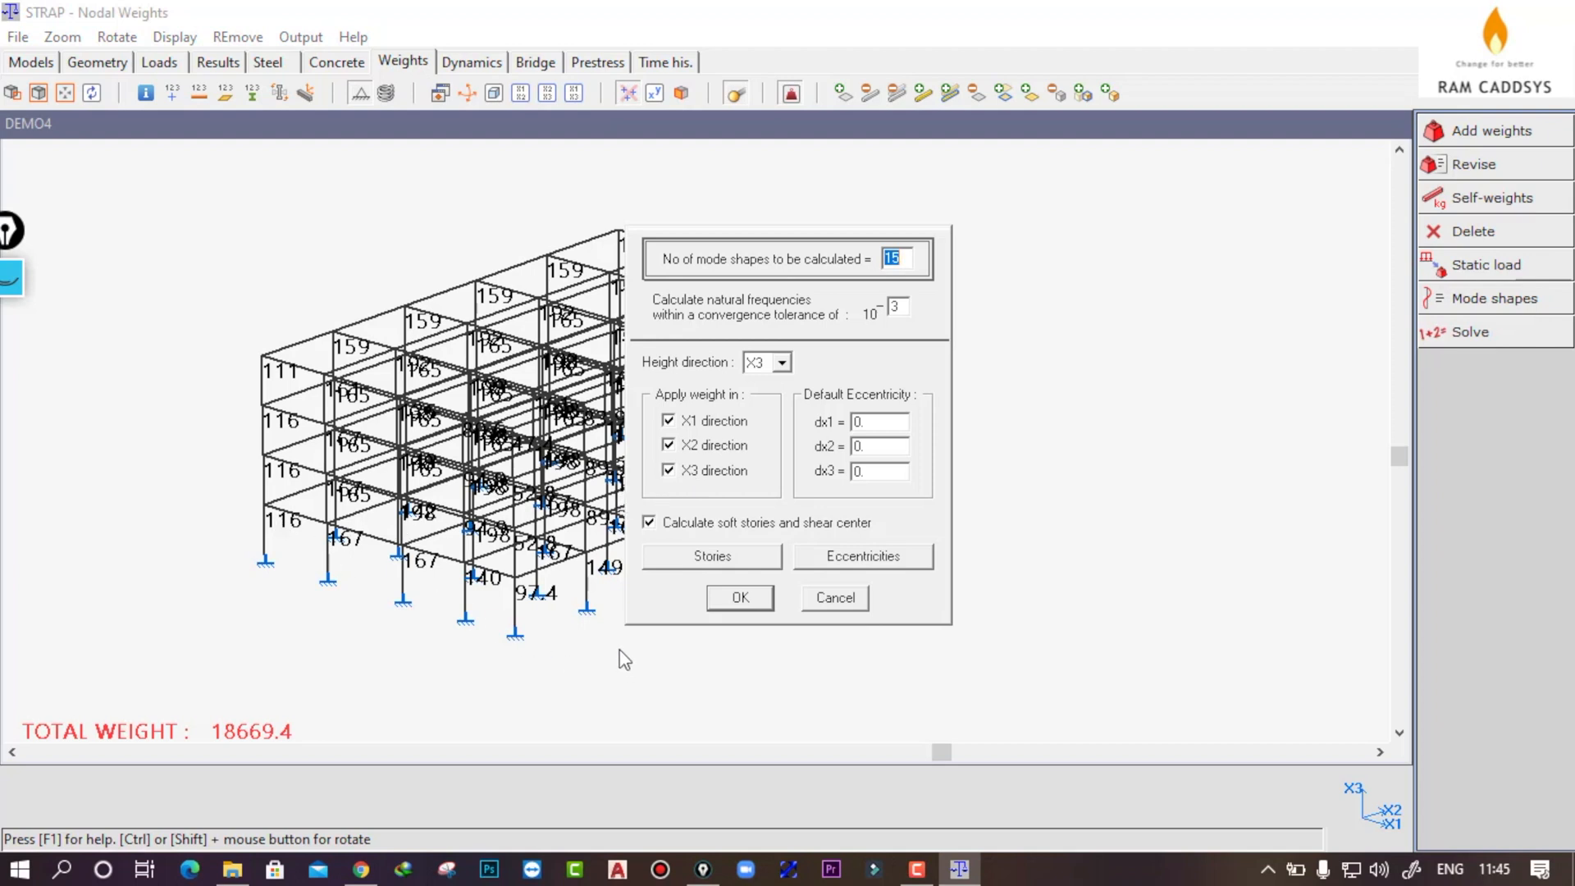
pyautogui.doubleClick(875, 448)
pyautogui.write('1.')
pyautogui.click(740, 597)
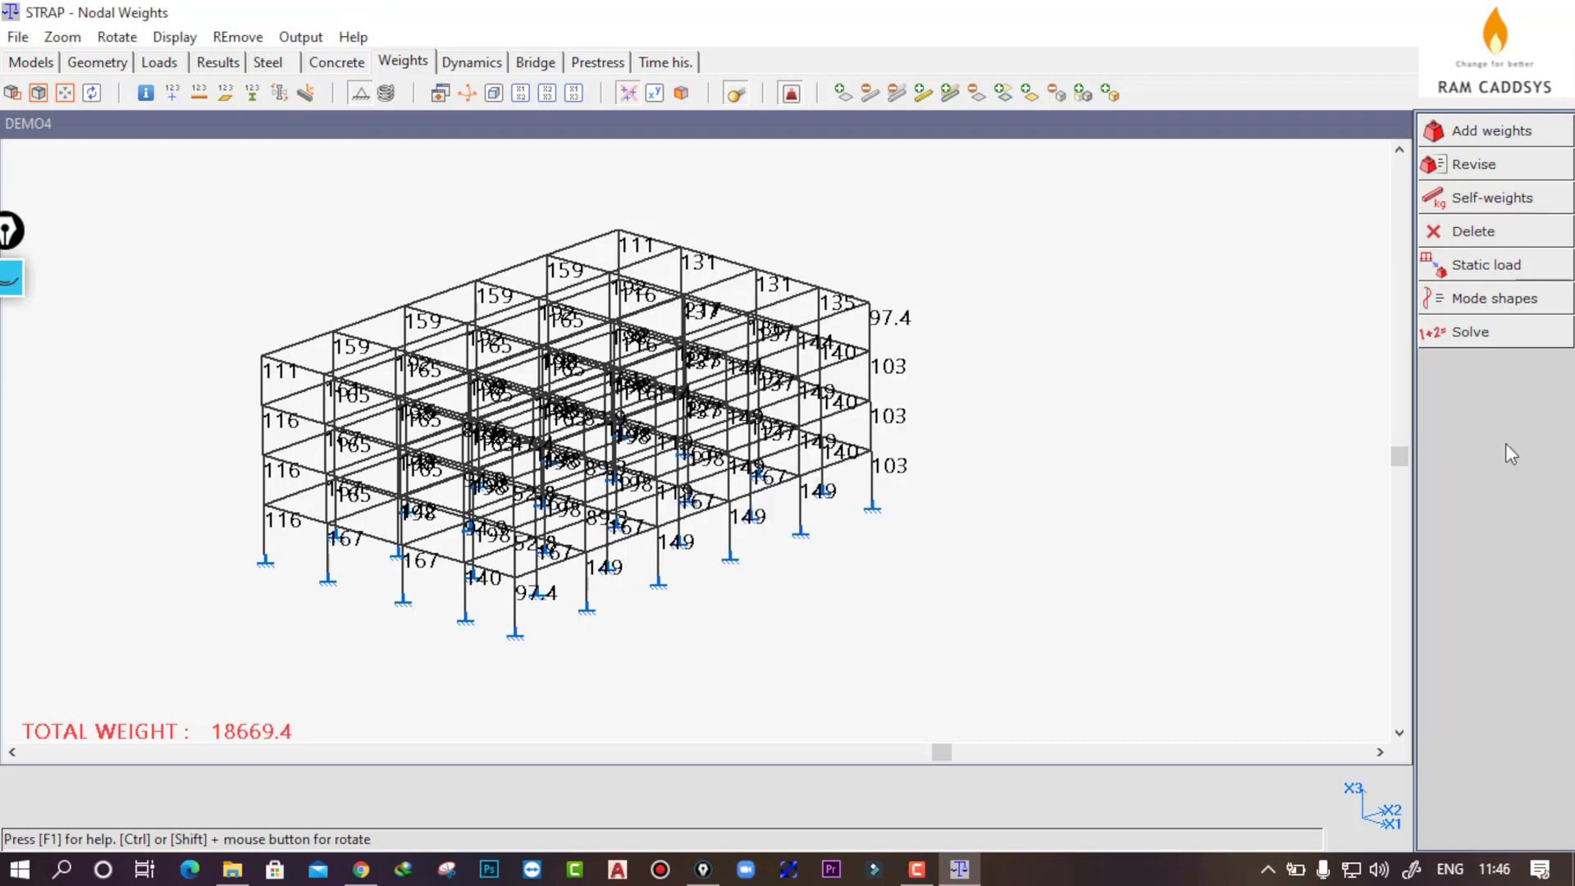
pyautogui.click(1468, 332)
pyautogui.click(738, 626)
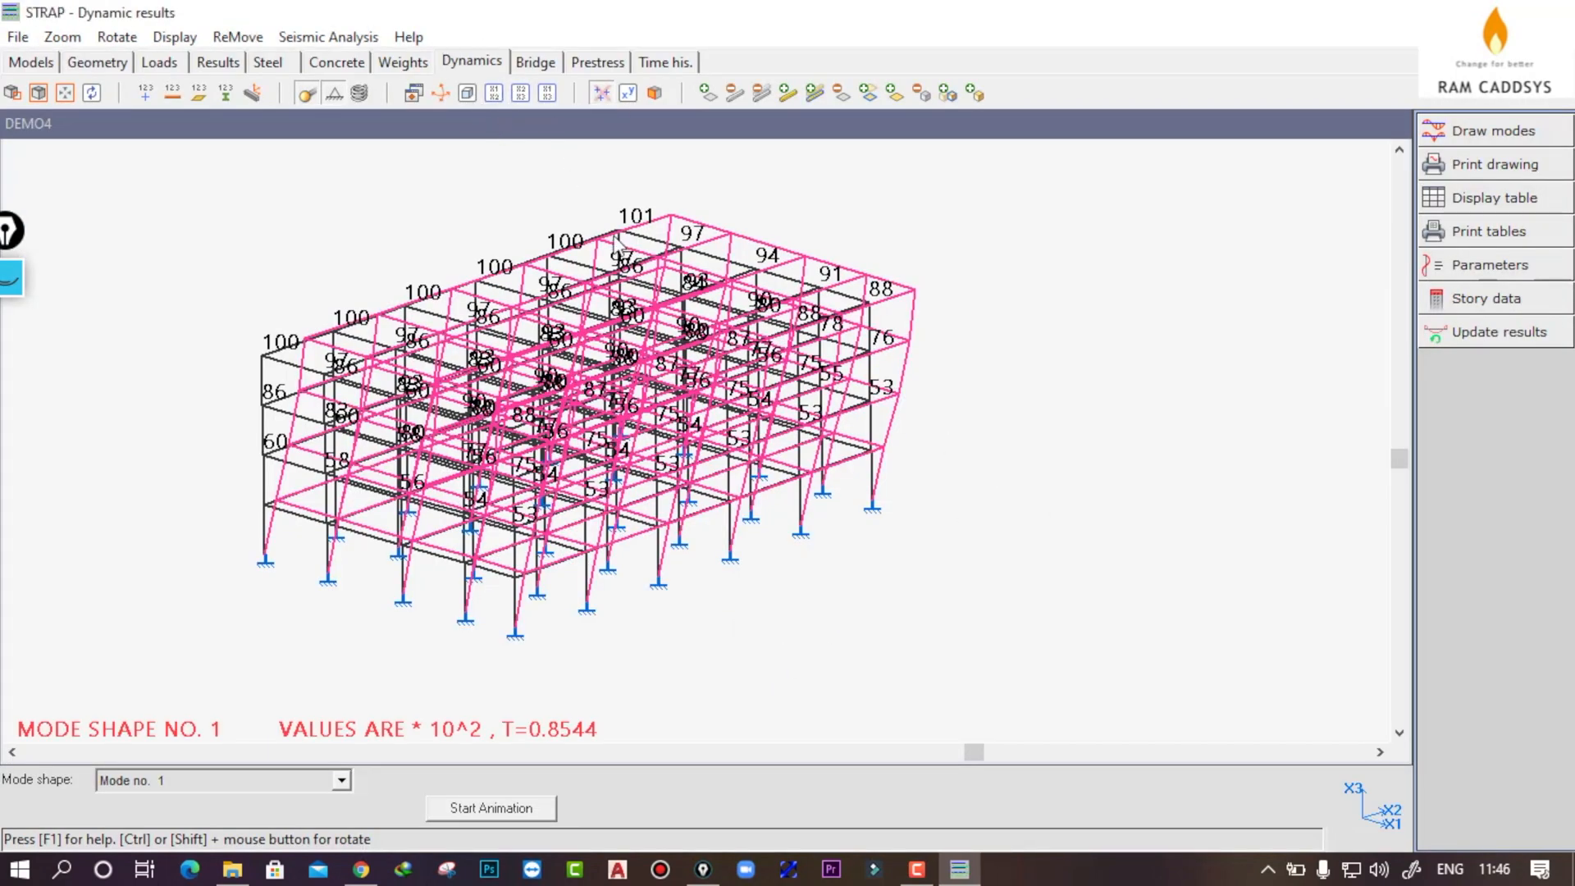
# Set the minimum number of modes to consider in the IS 1893 parameters for earthquake direction X1
pyautogui.click(1482, 270)
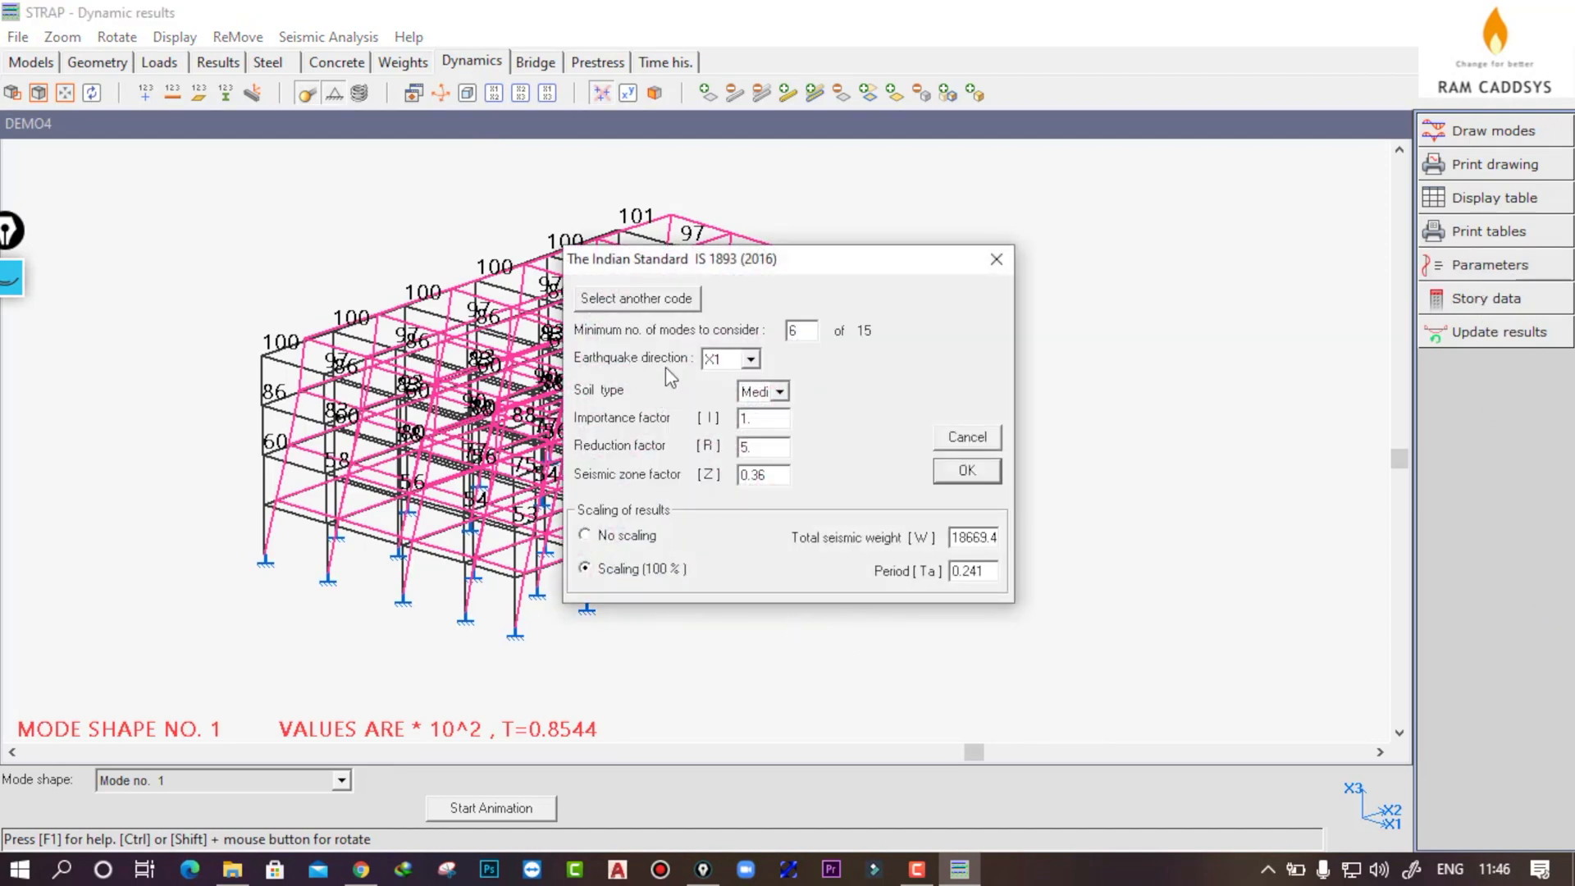
pyautogui.moveTo(815, 329); pyautogui.dragTo(778, 338)
pyautogui.click(967, 471)
# Update the static results with a CQC combination over modes 1 to 15 for direction X1 with eccentricity DX2 = 1.500
pyautogui.click(1527, 338)
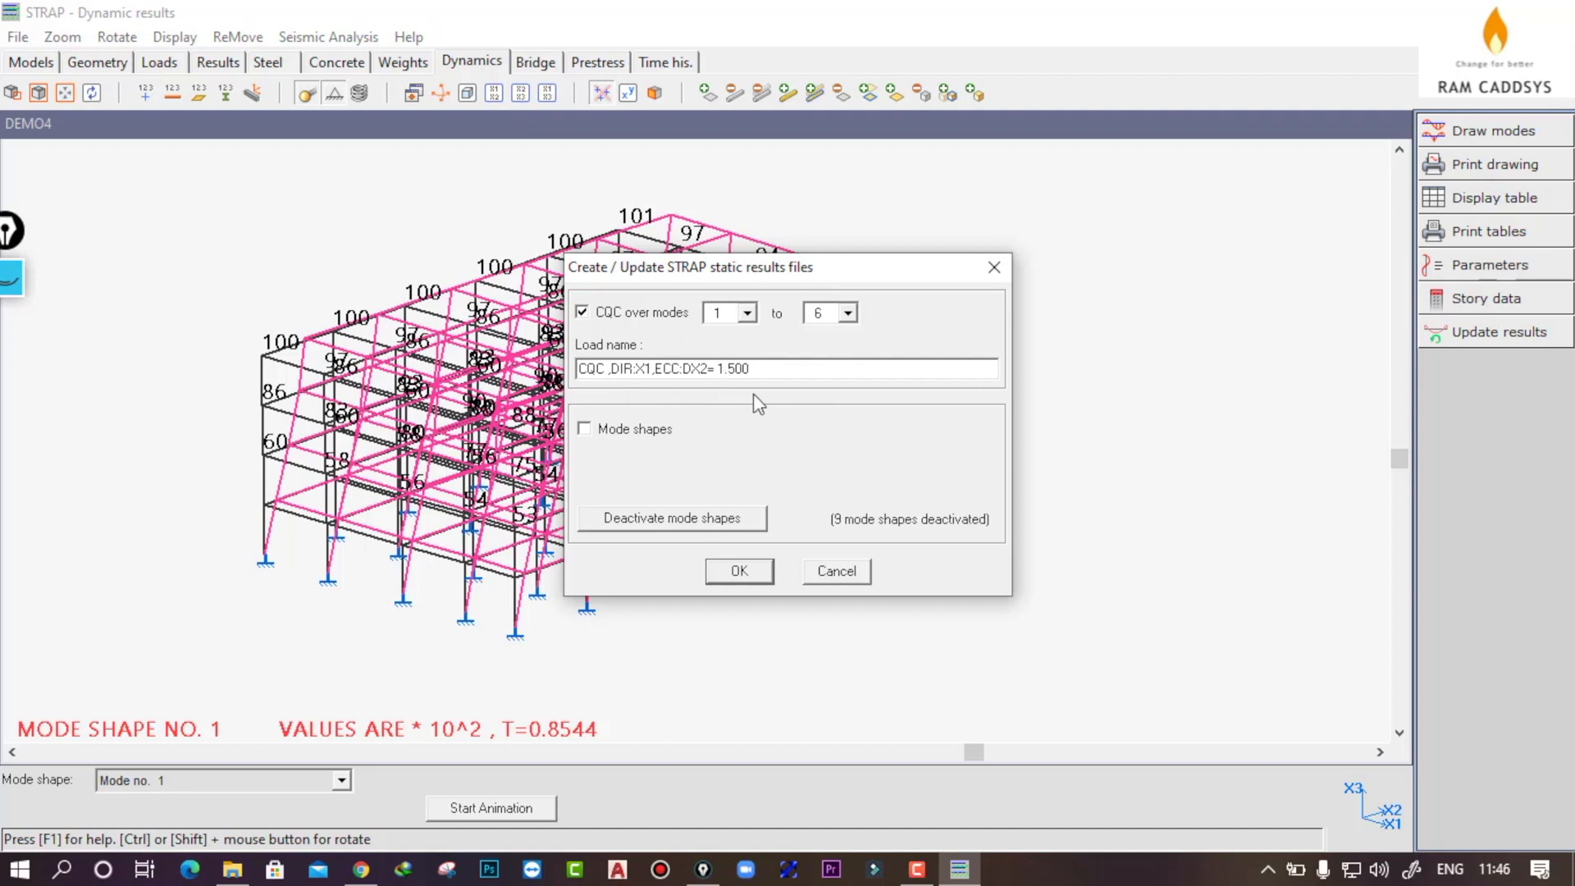
pyautogui.click(849, 315)
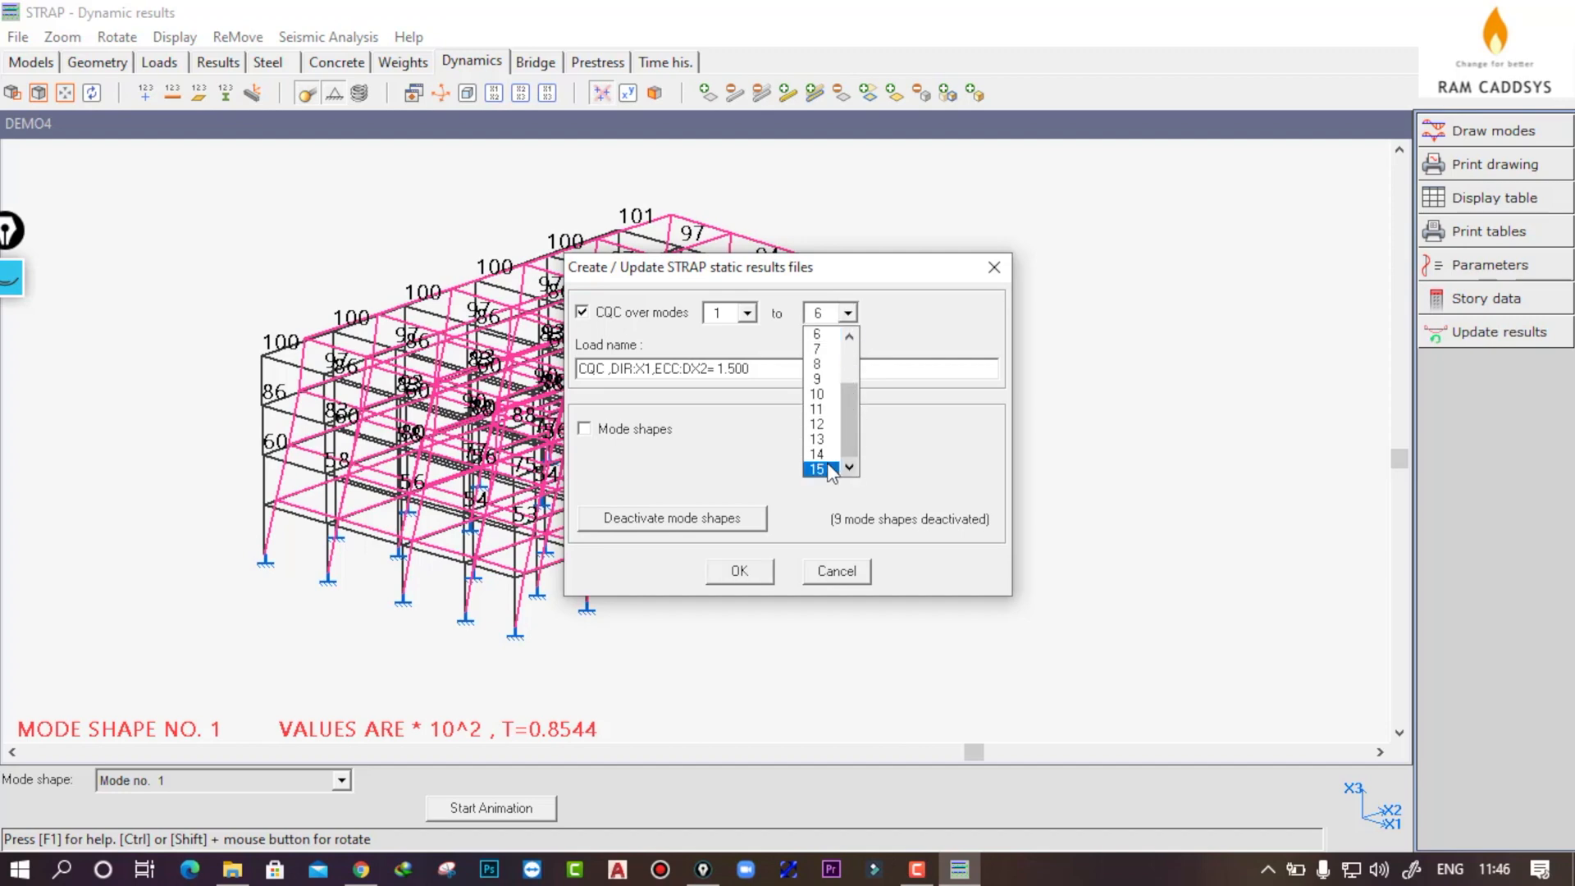
pyautogui.click(823, 469)
pyautogui.click(761, 568)
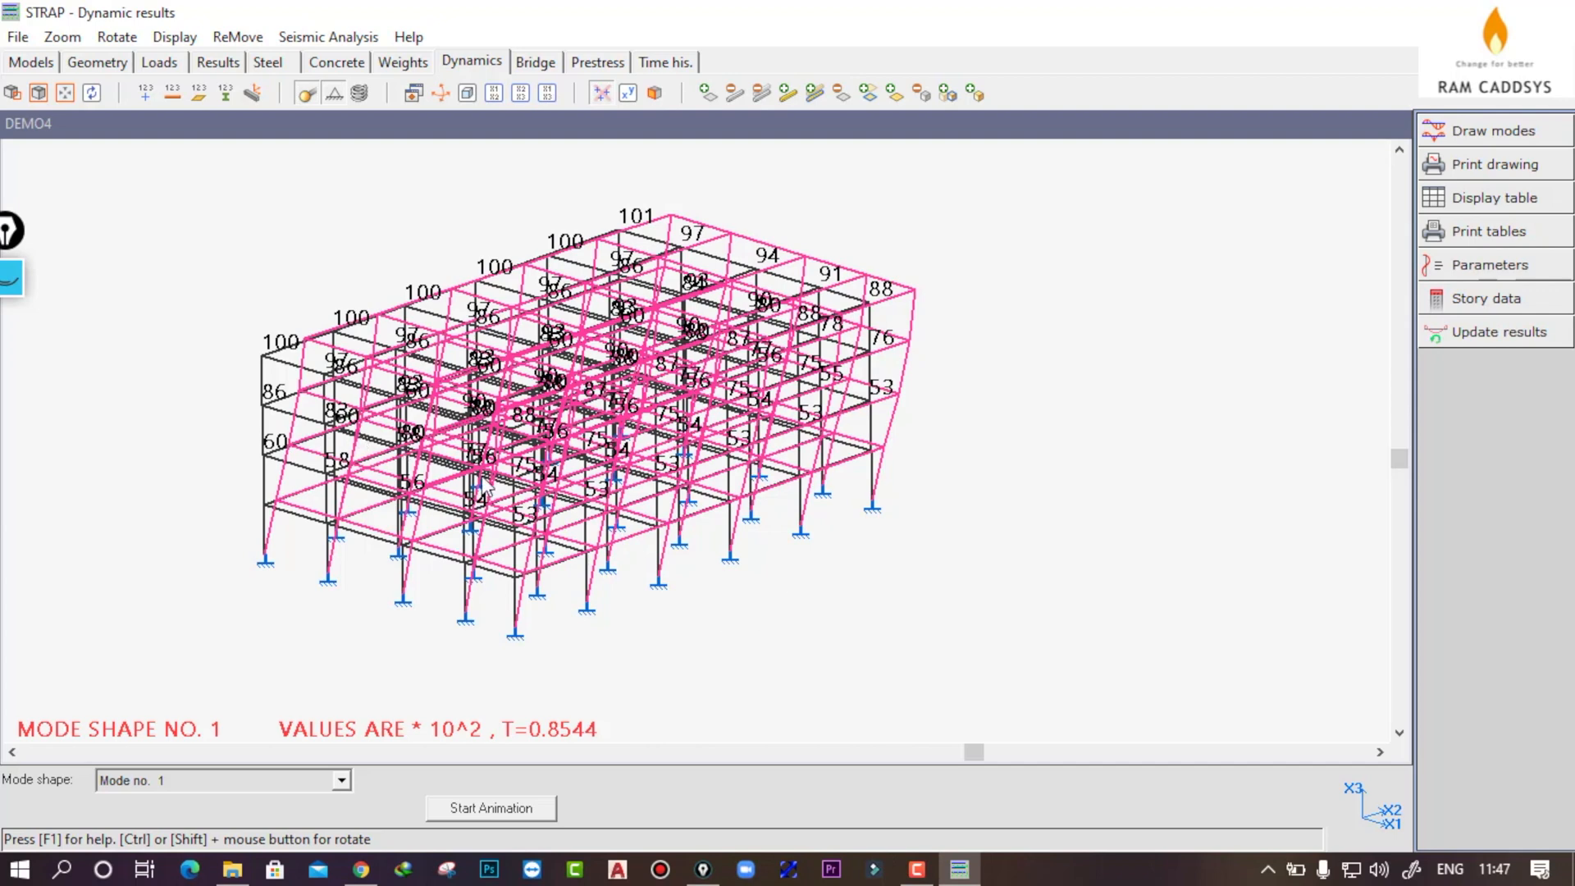
# Set the default eccentricity dx2 to -1.5 in the Weights module's mode shape parameters and solve the model again
pyautogui.click(406, 61)
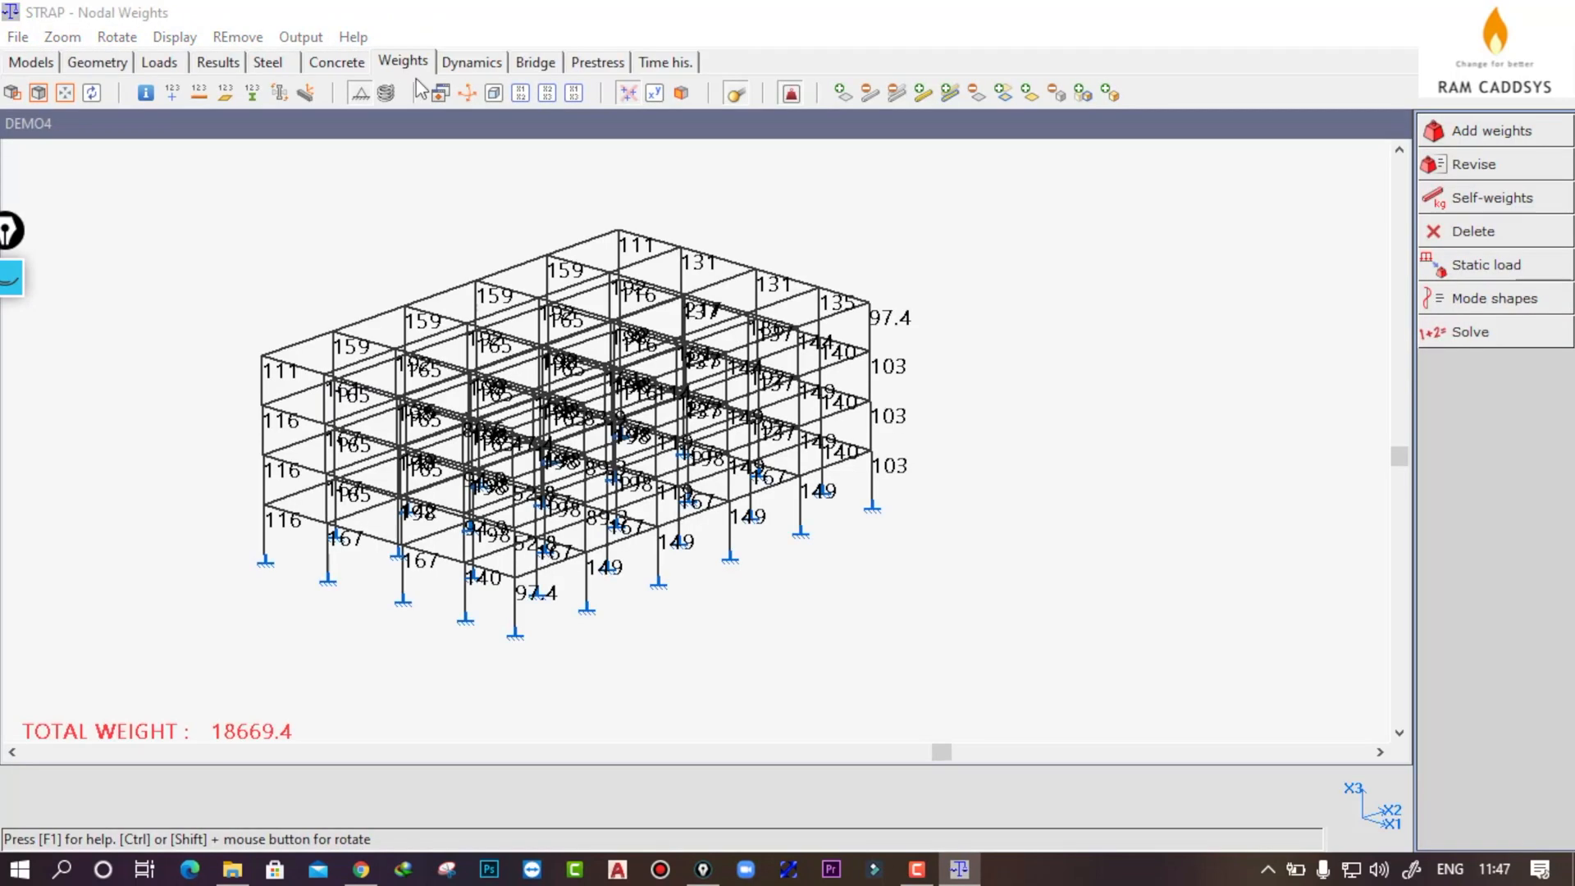
pyautogui.click(1486, 298)
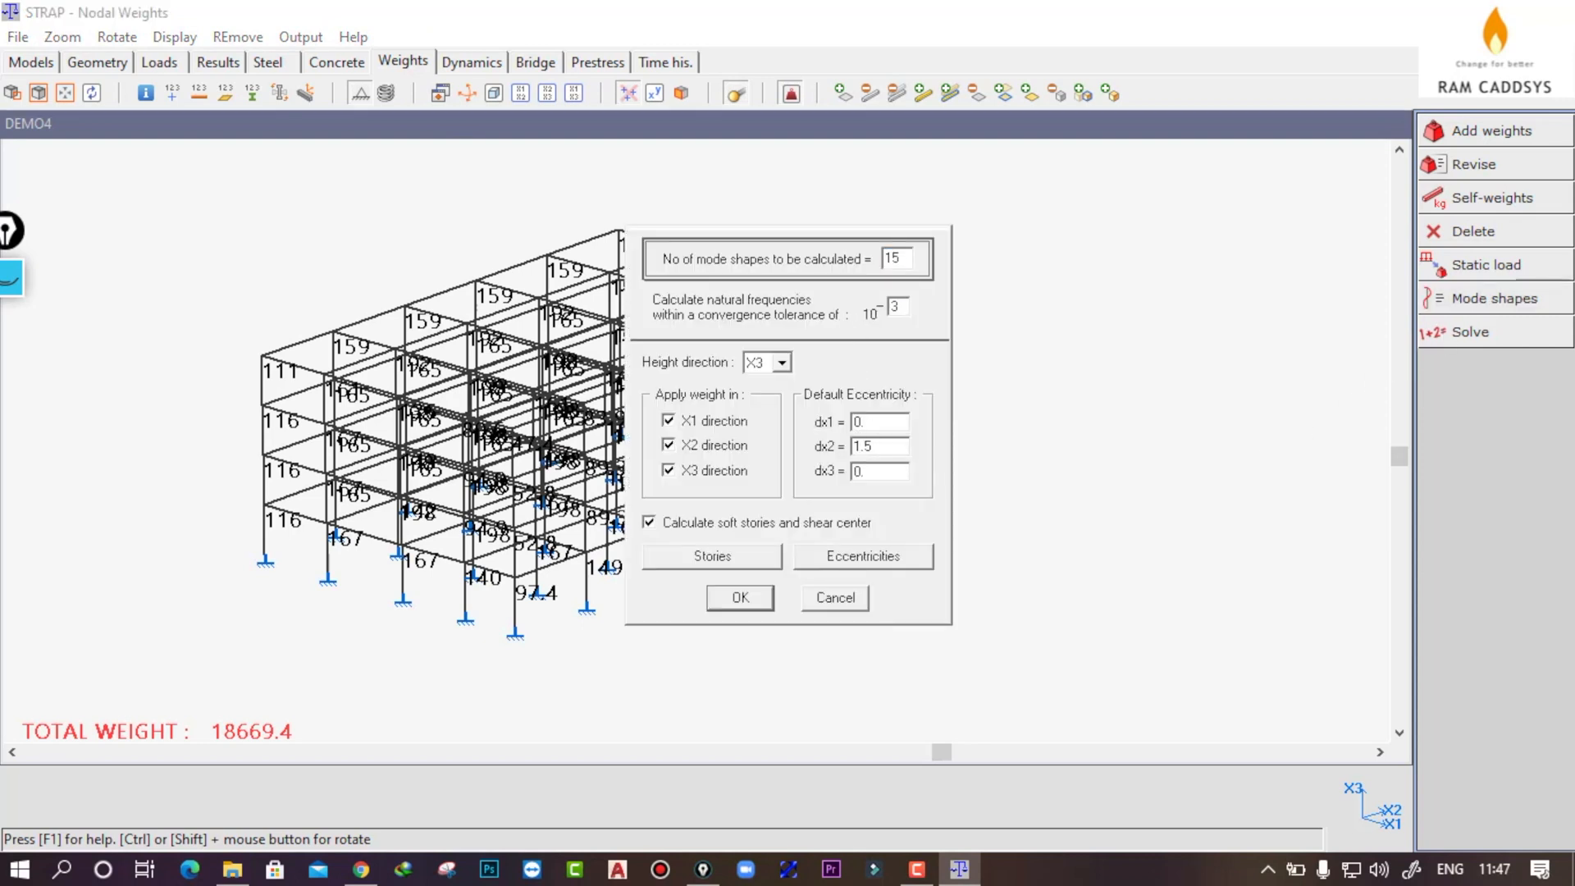
pyautogui.click(725, 602)
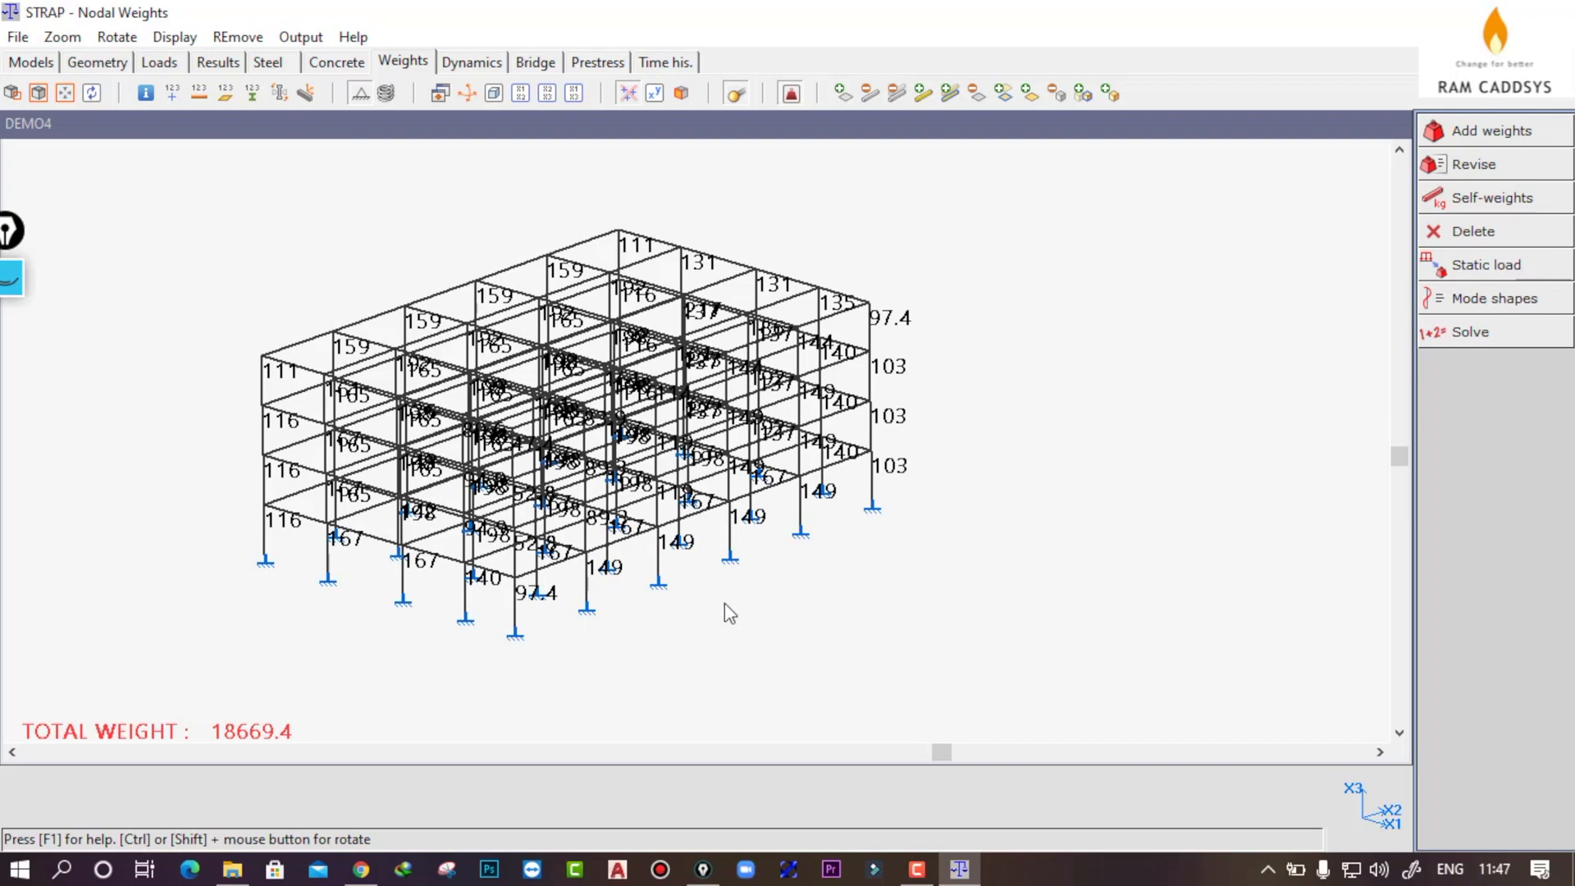
pyautogui.click(1470, 332)
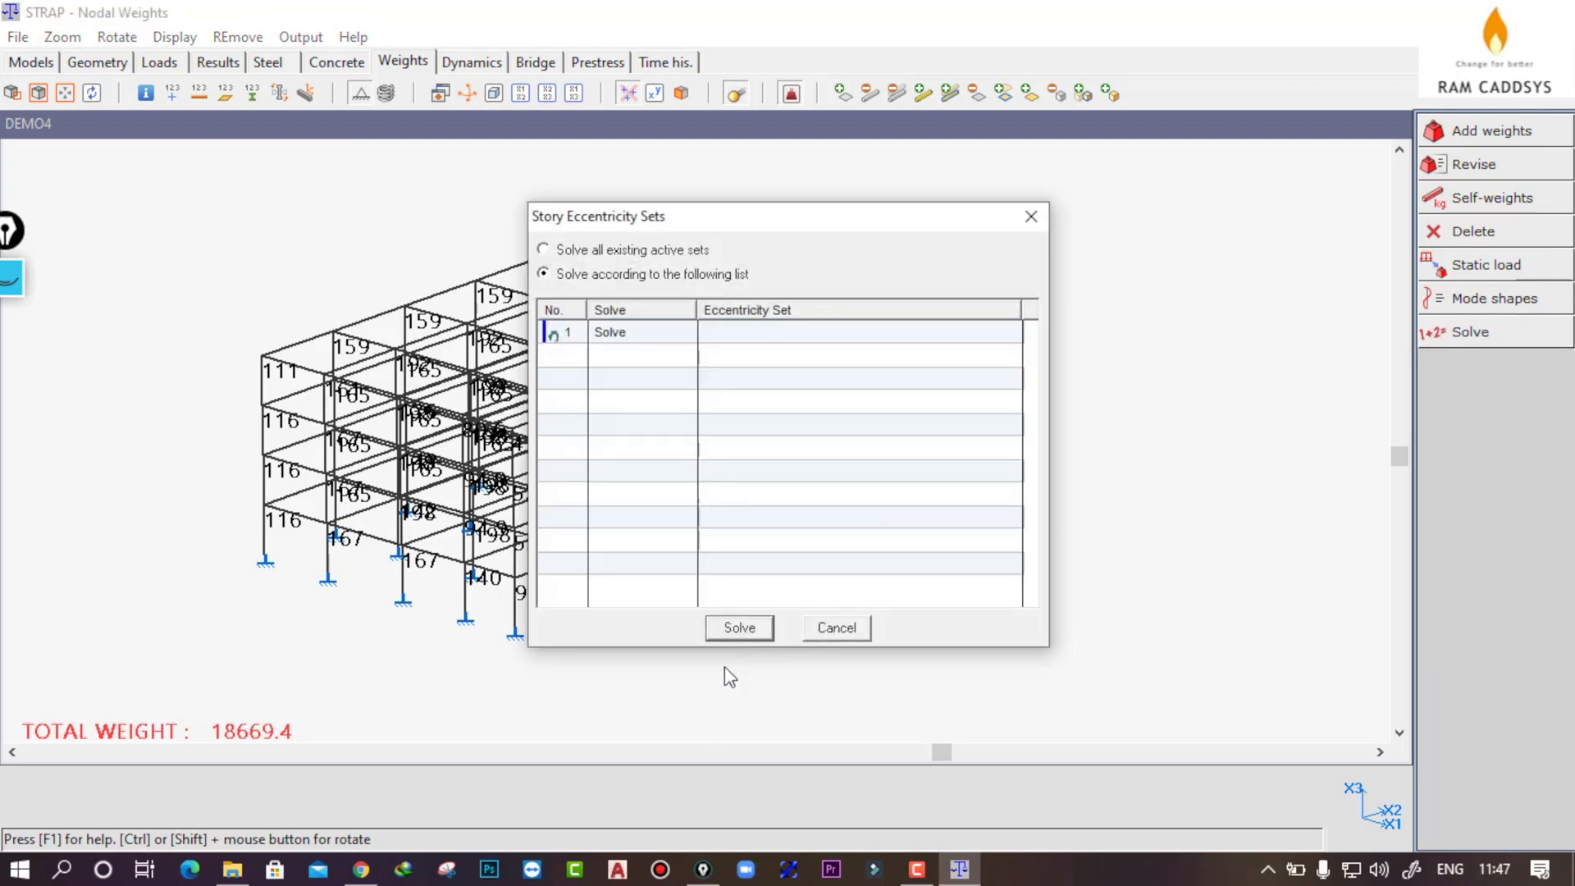
pyautogui.click(727, 633)
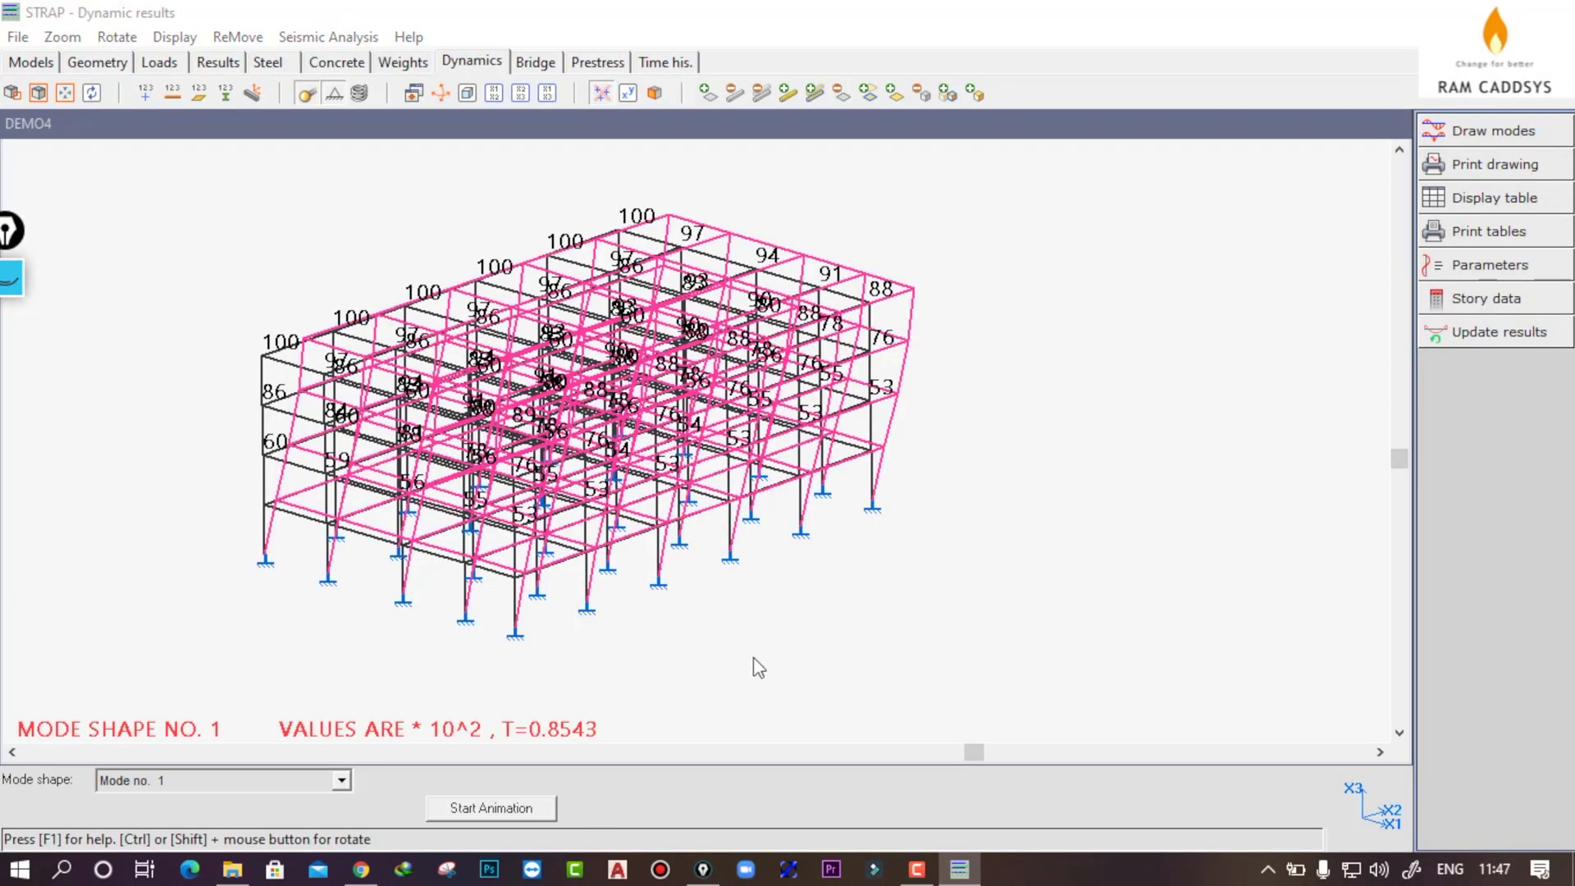
# Set the minimum number of modes to consider to 15 in the IS 1893 parameters, keeping earthquake direction X1
pyautogui.click(1456, 267)
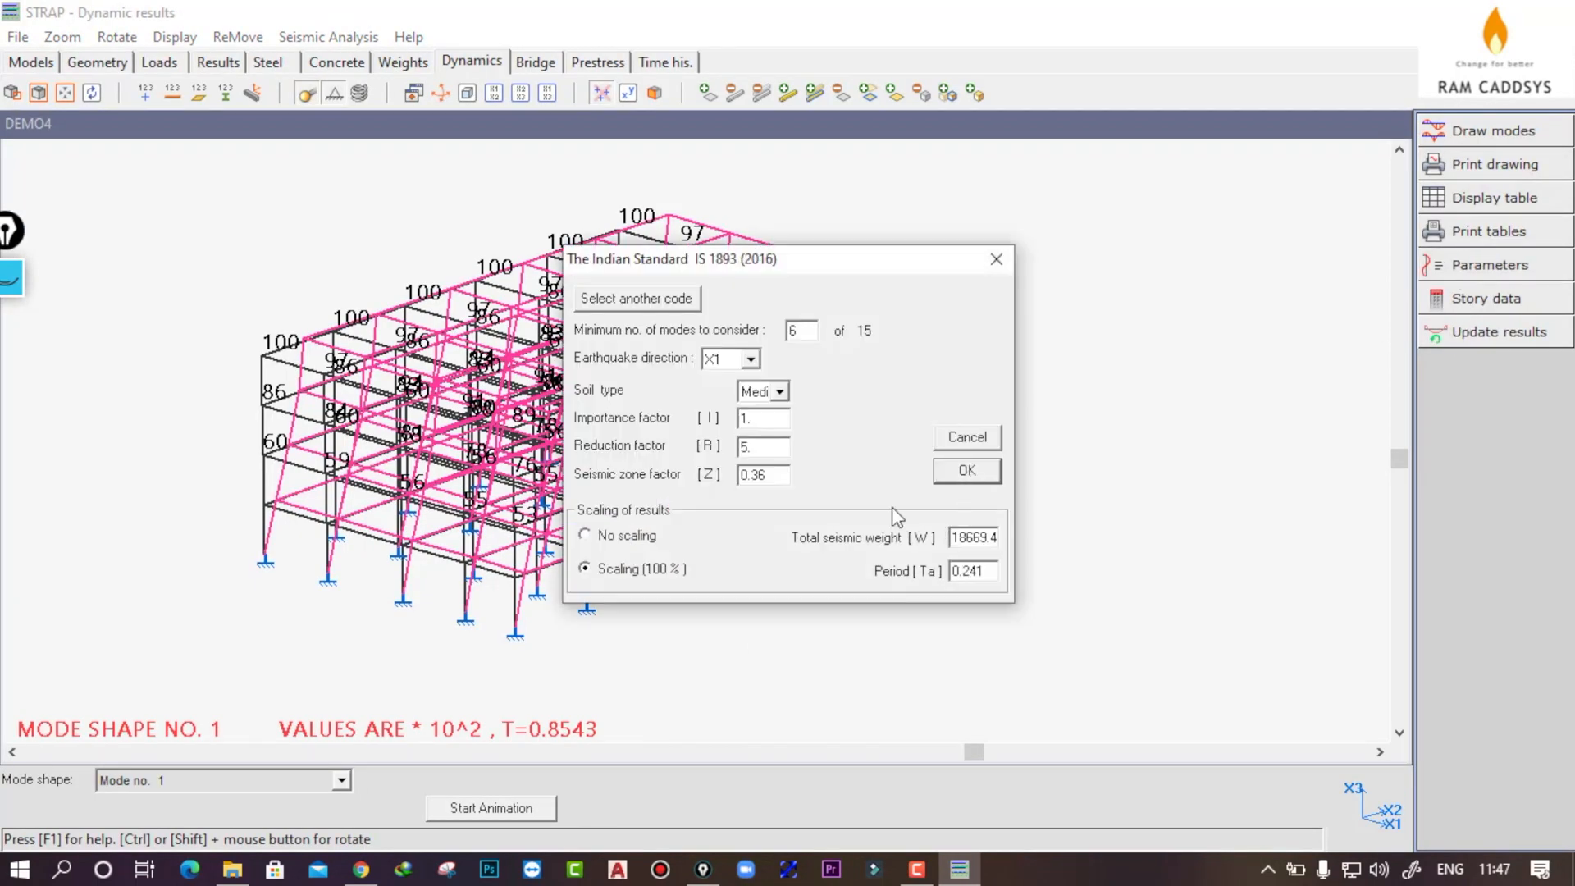
pyautogui.doubleClick(792, 330)
pyautogui.write('15')
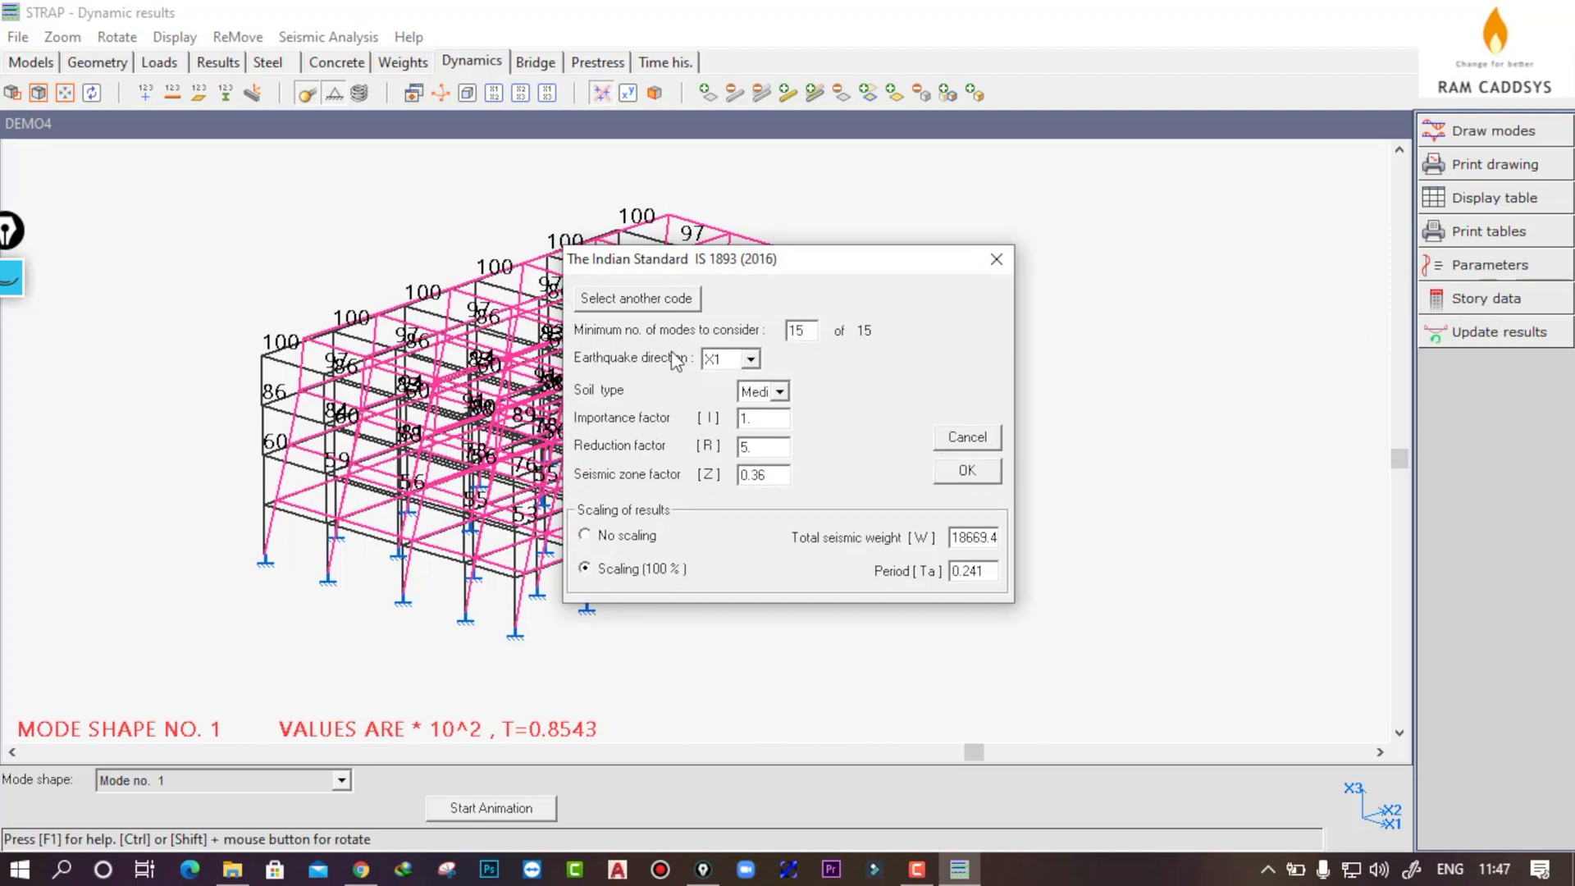
pyautogui.click(976, 471)
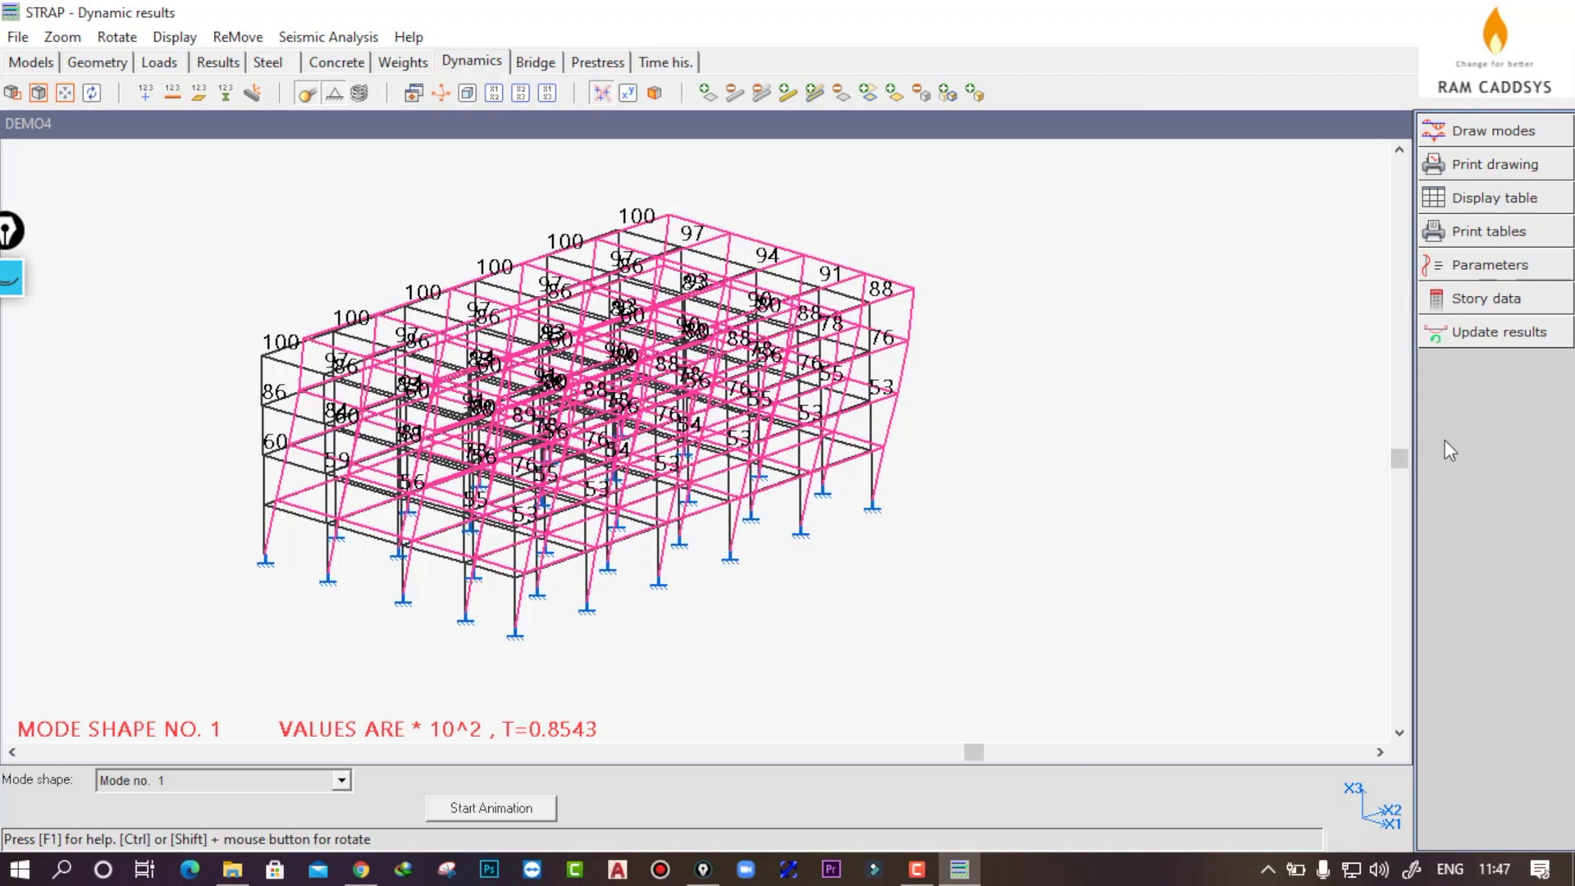
# Update the static results with a CQC combination over modes 1 to 15 for direction X1 with eccentricity DX2 = -1.500
pyautogui.click(1534, 332)
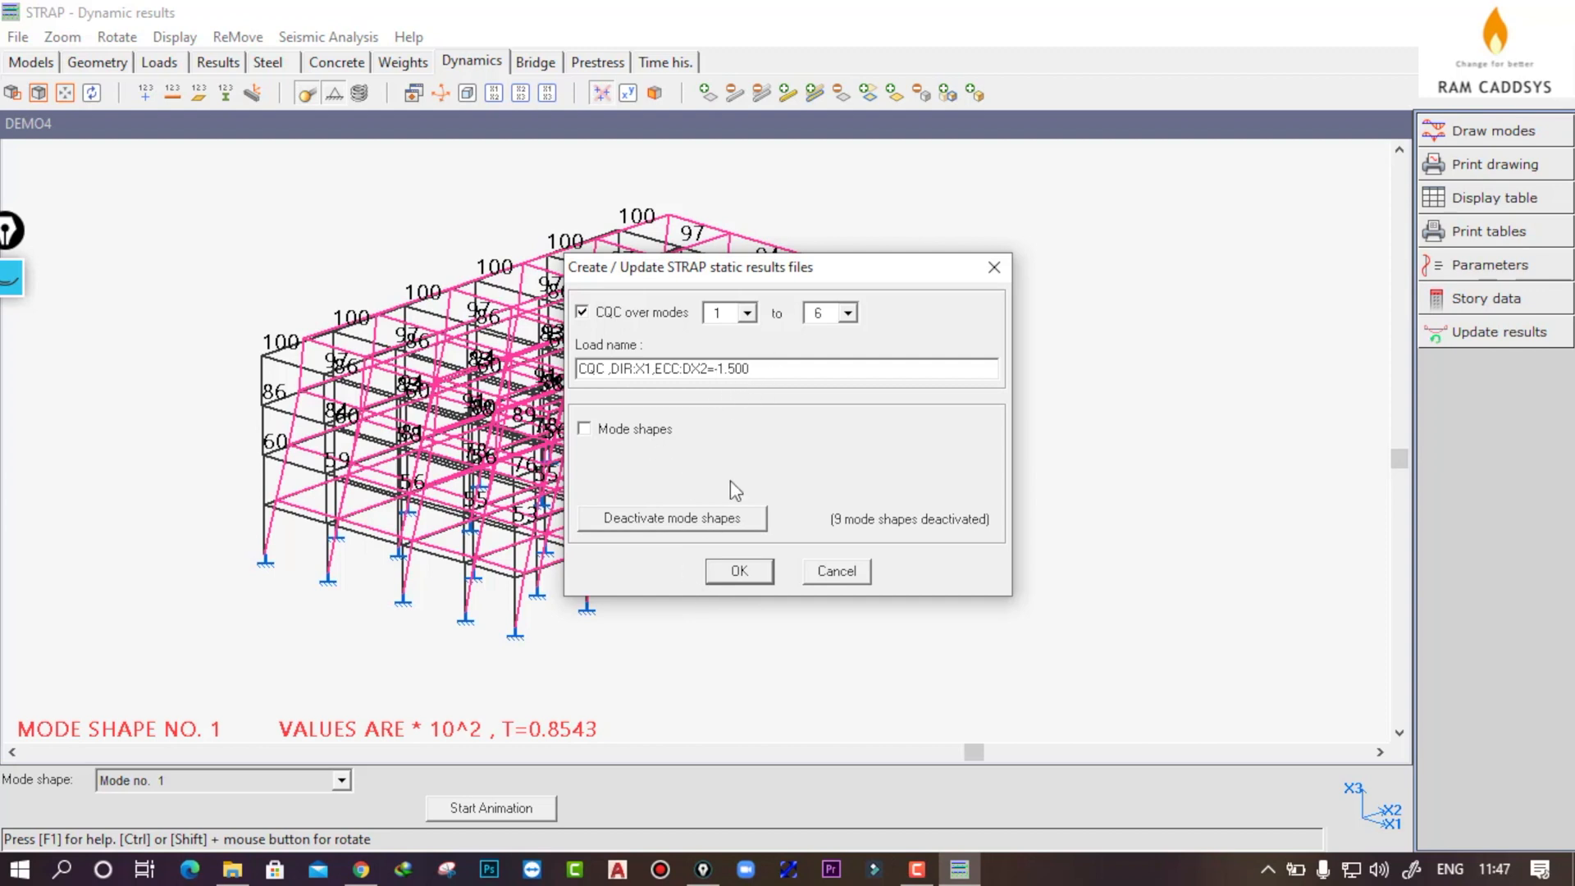
pyautogui.click(847, 313)
pyautogui.click(829, 469)
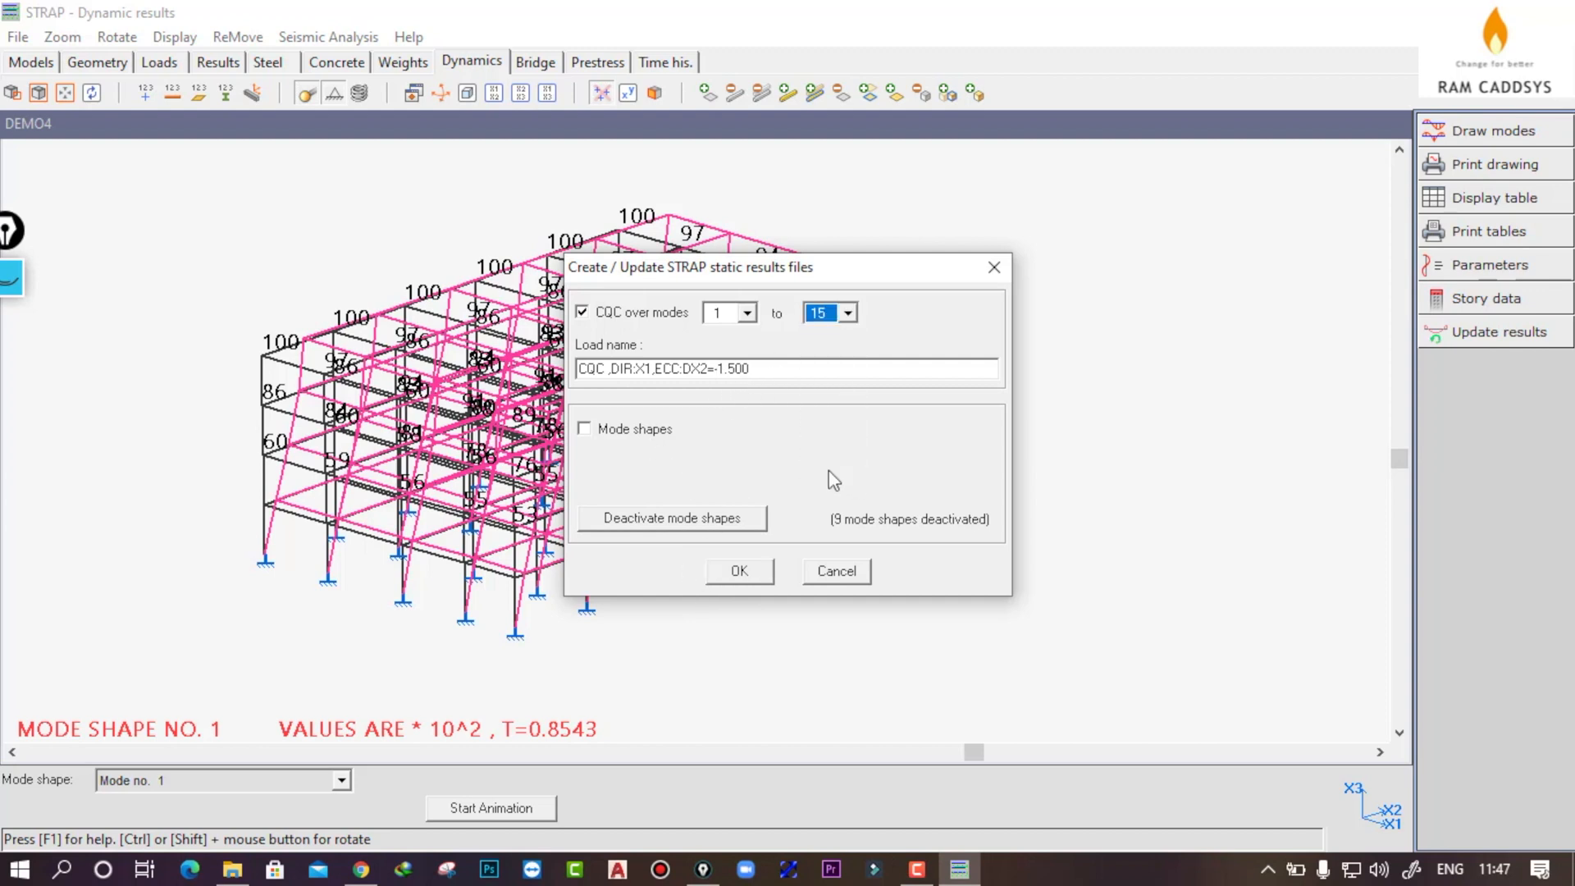
pyautogui.click(740, 571)
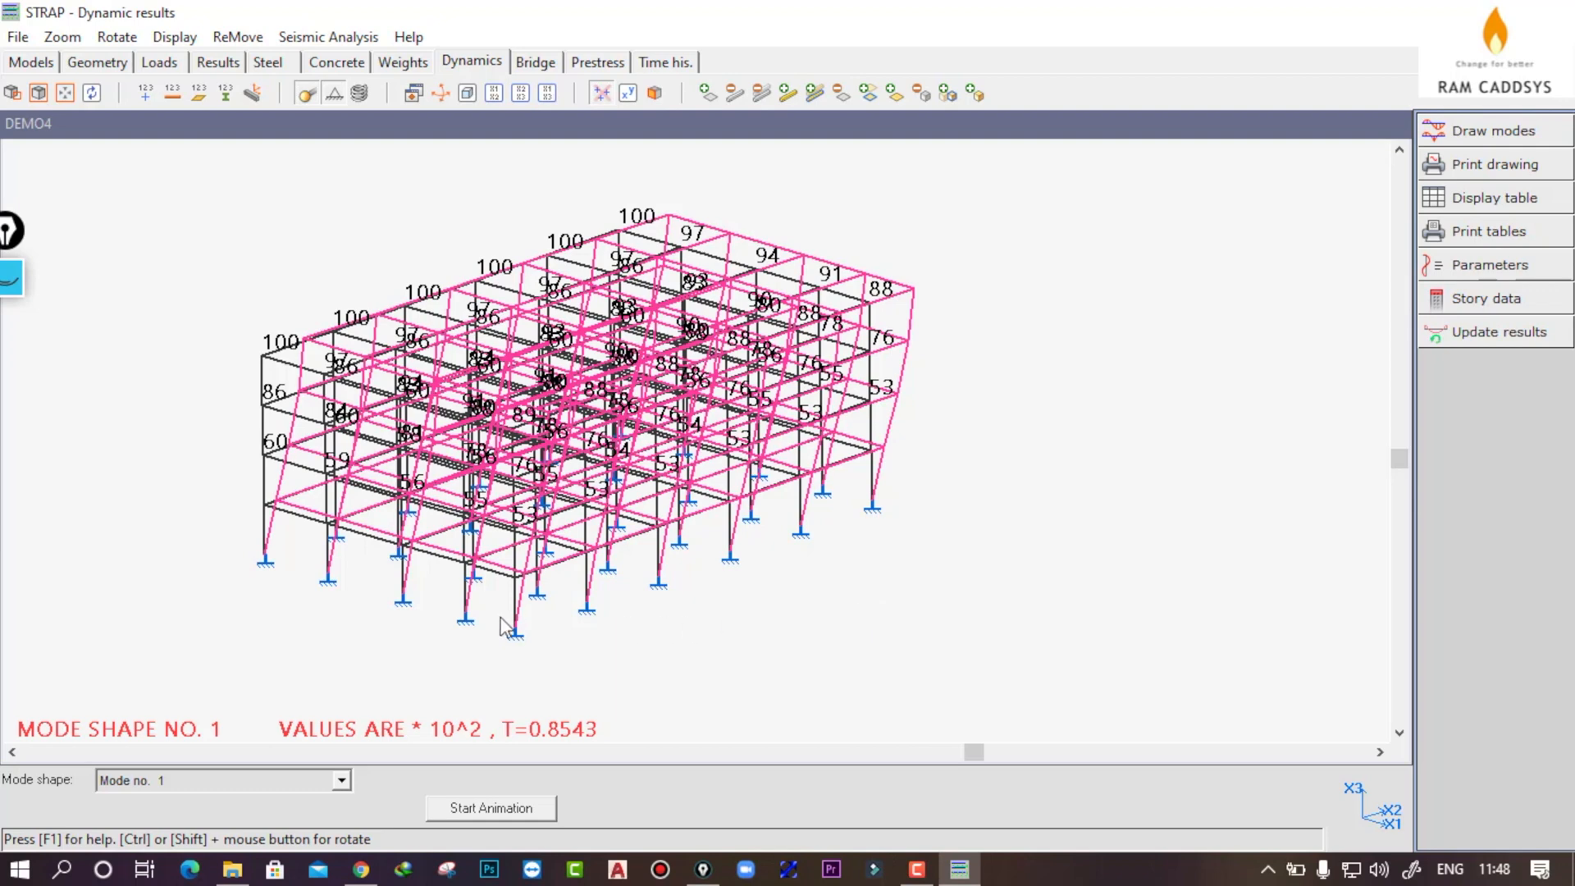
# Change the earthquake direction to X2 and set the period Ta to 0.197 in the IS 1893 parameters
pyautogui.click(1491, 271)
pyautogui.click(751, 360)
pyautogui.click(722, 388)
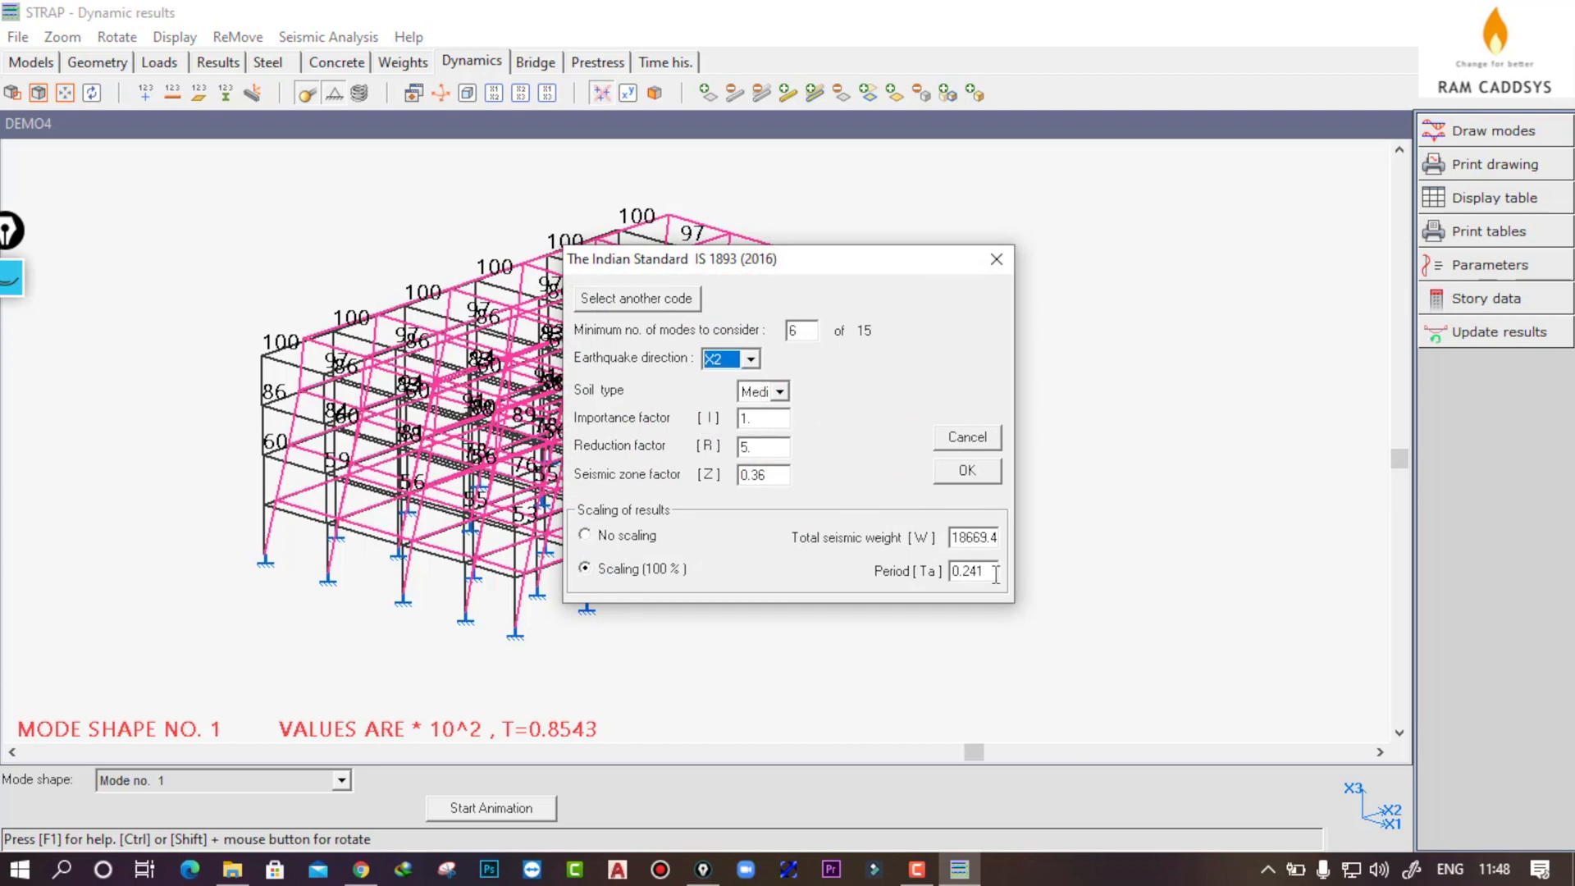
pyautogui.moveTo(996, 574); pyautogui.dragTo(895, 584)
pyautogui.write('0.197')
pyautogui.click(968, 473)
# Set the default eccentricities to dx1 = 1 and dx2 = 0 in the mode shape parameters and solve the model
pyautogui.click(392, 69)
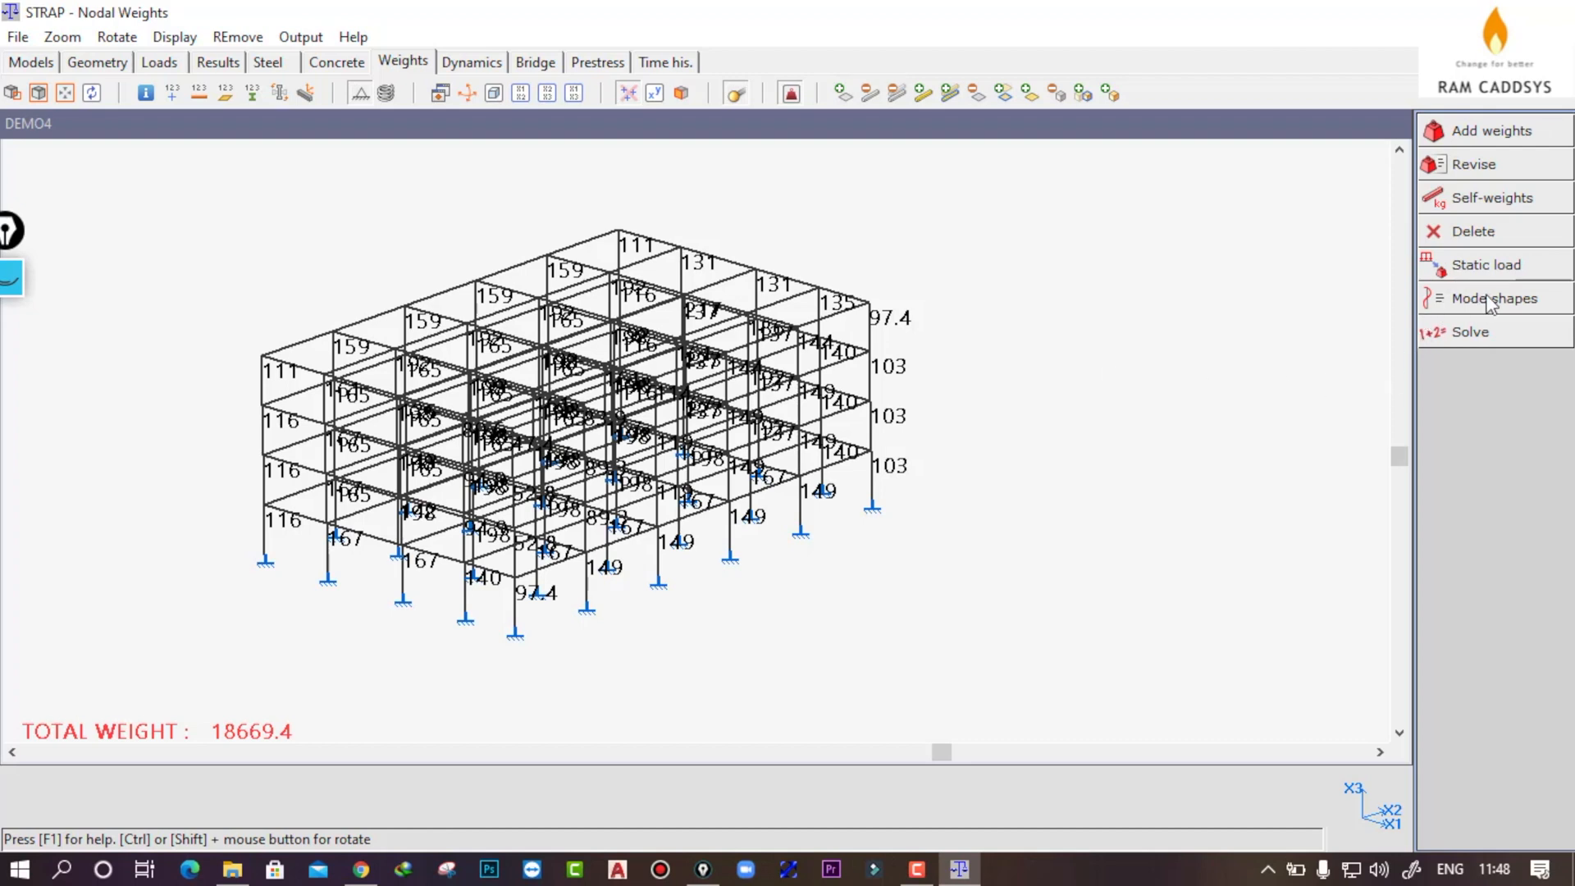
pyautogui.click(1491, 299)
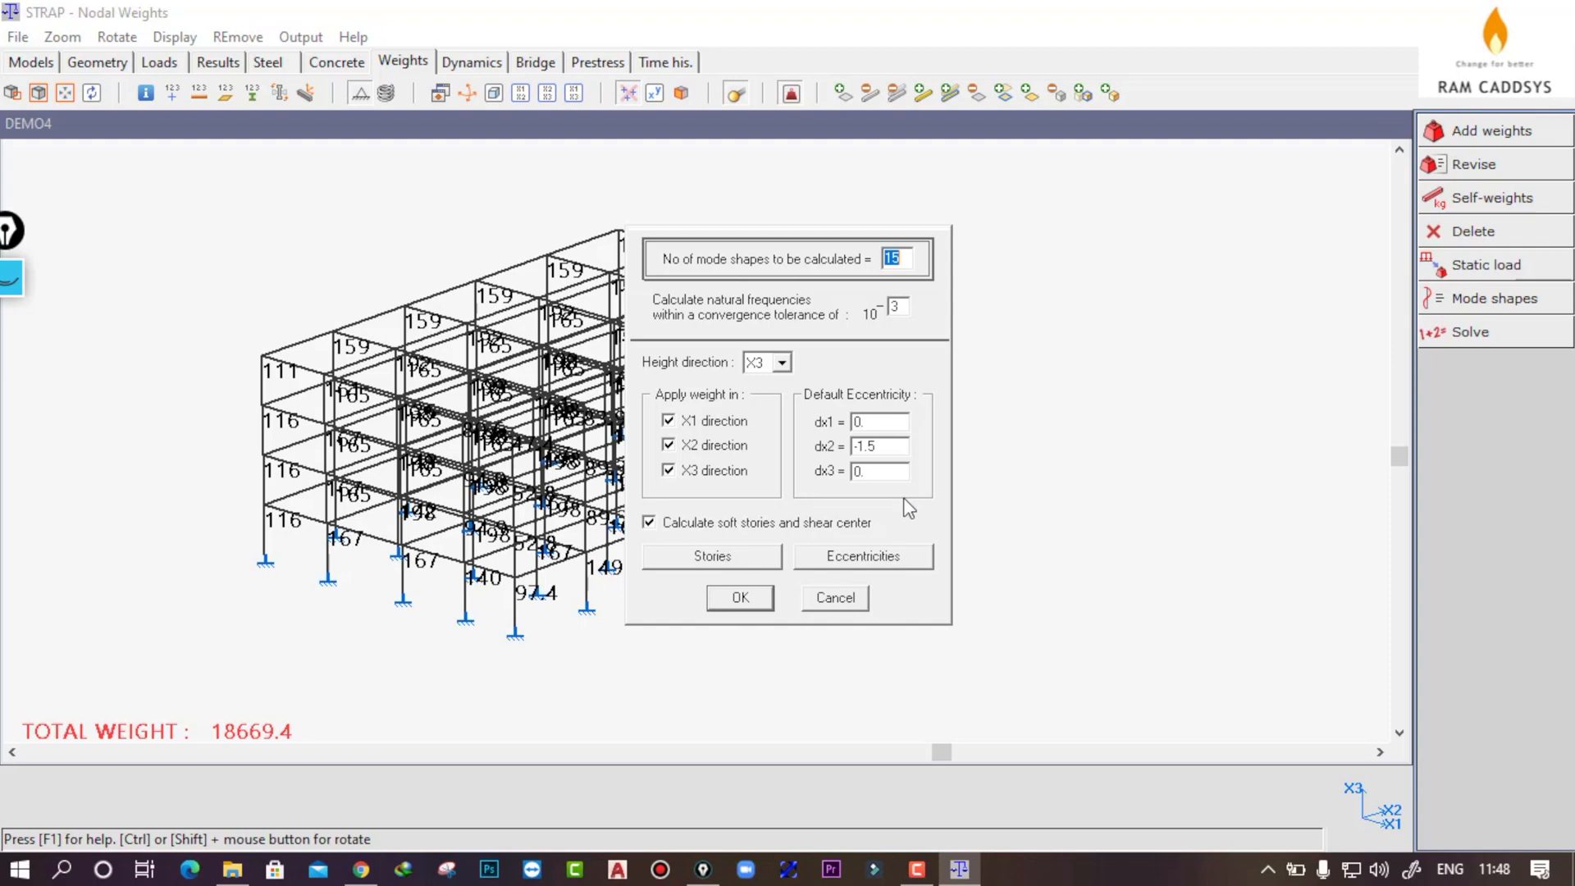
pyautogui.doubleClick(888, 450)
pyautogui.write('0')
pyautogui.click(741, 598)
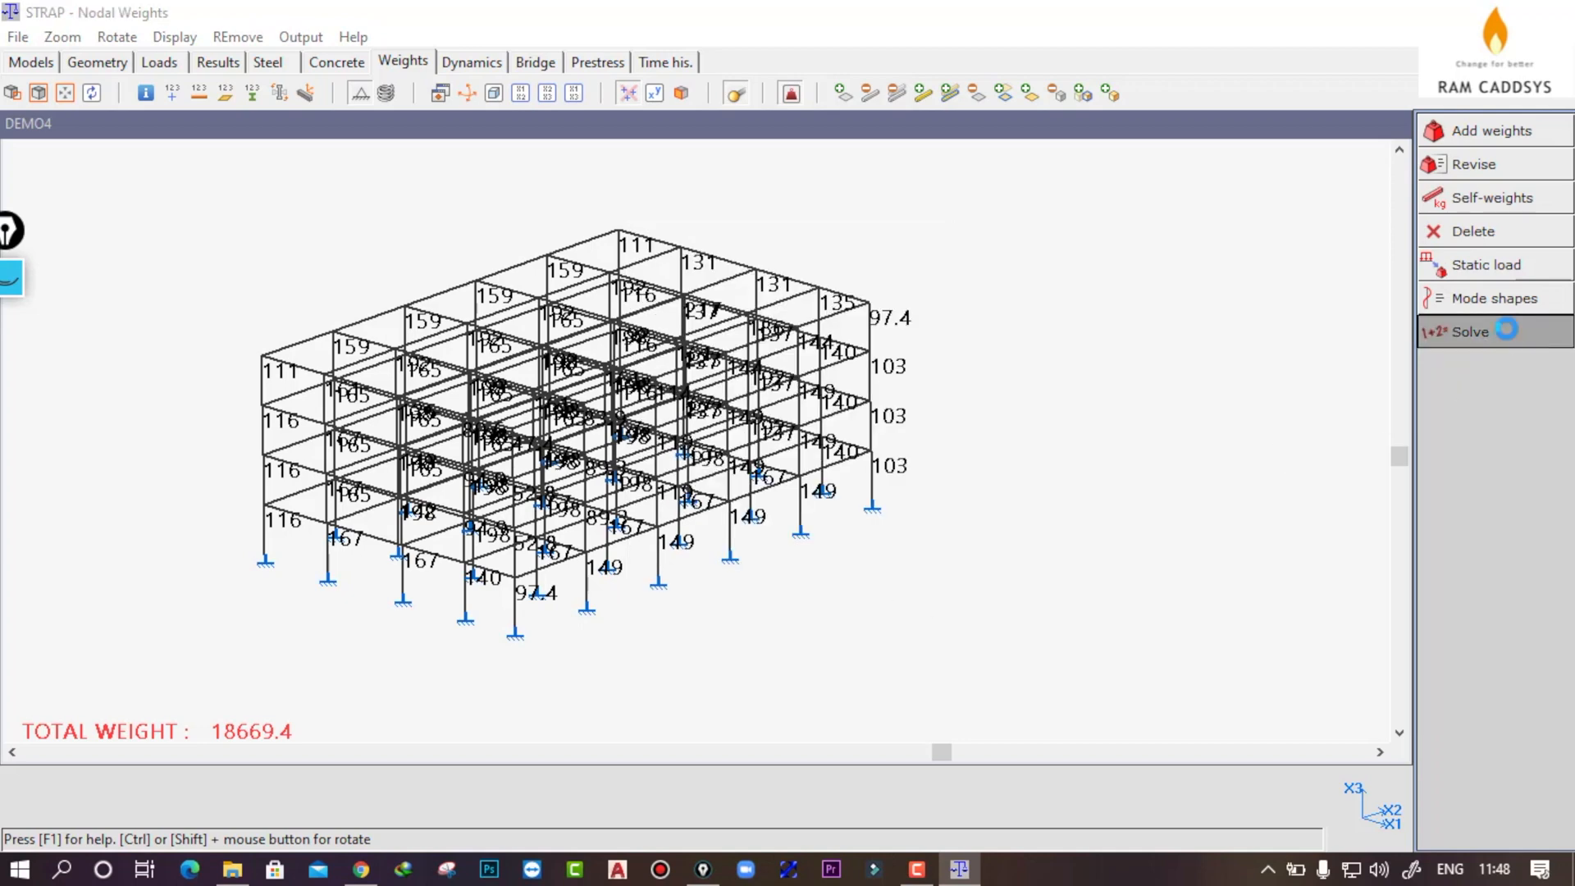
pyautogui.click(1503, 333)
pyautogui.click(733, 629)
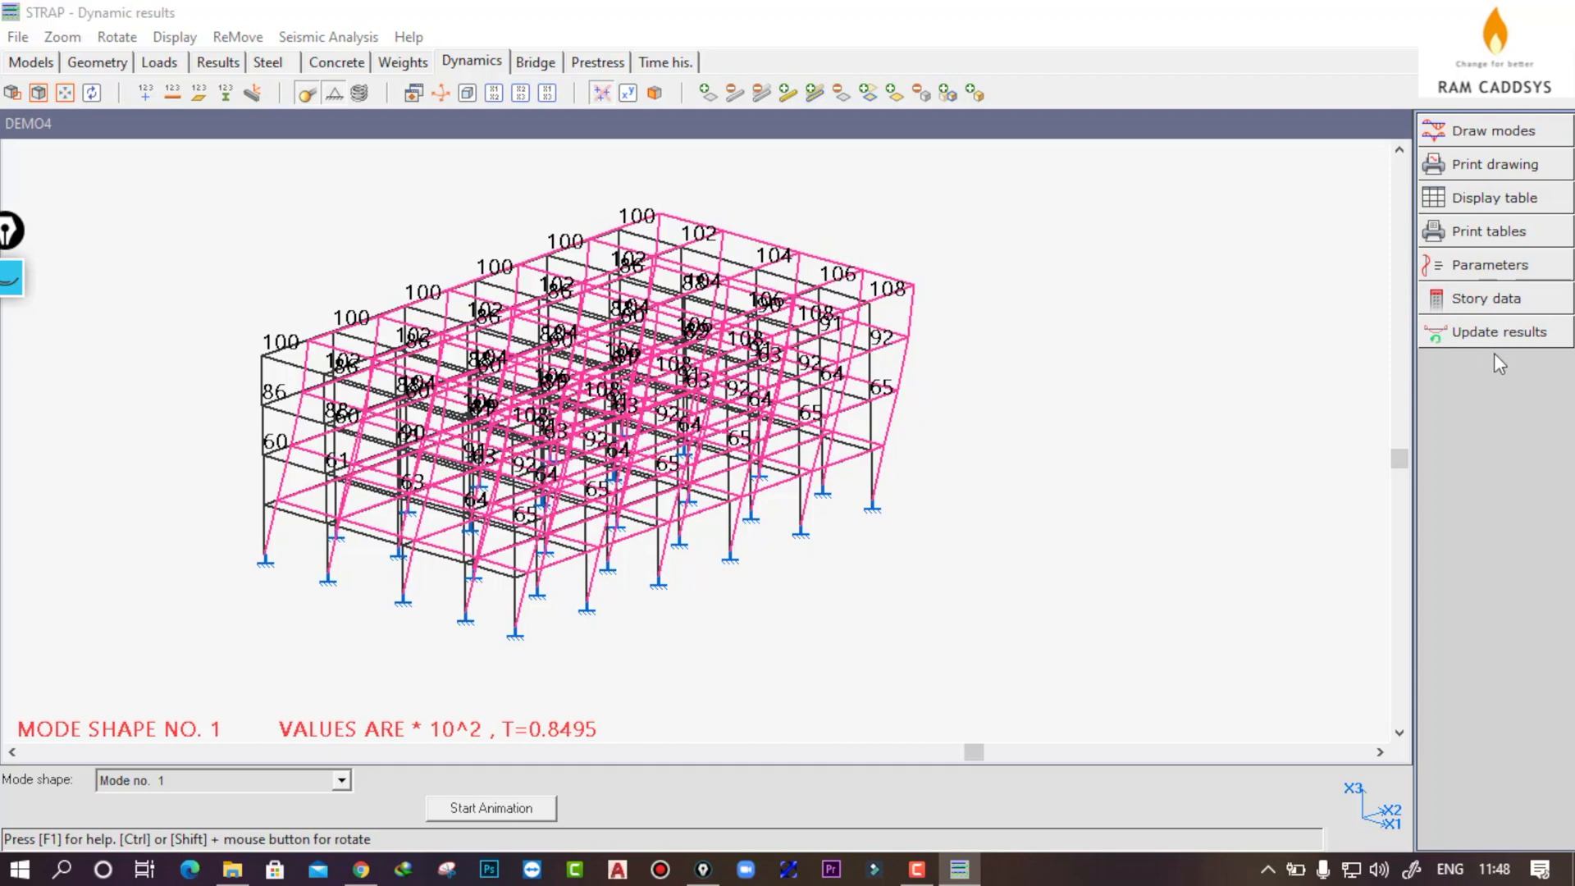
# Set the minimum number of modes to consider to 15 in the IS 1893 parameters for earthquake direction X2
pyautogui.click(1487, 269)
pyautogui.doubleClick(807, 332)
pyautogui.write('15')
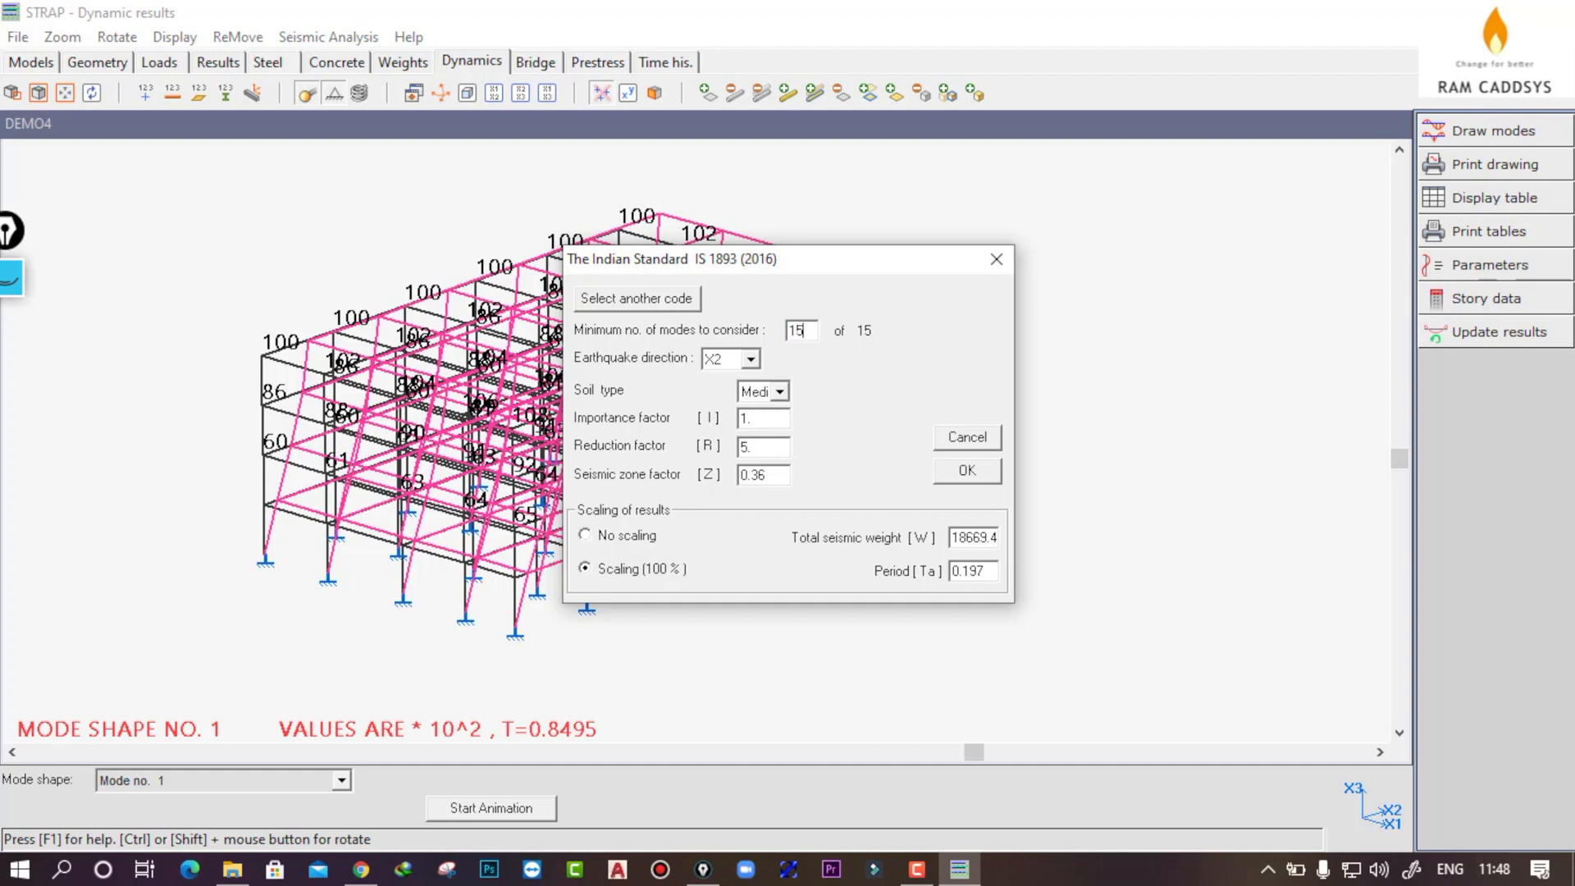
pyautogui.click(966, 471)
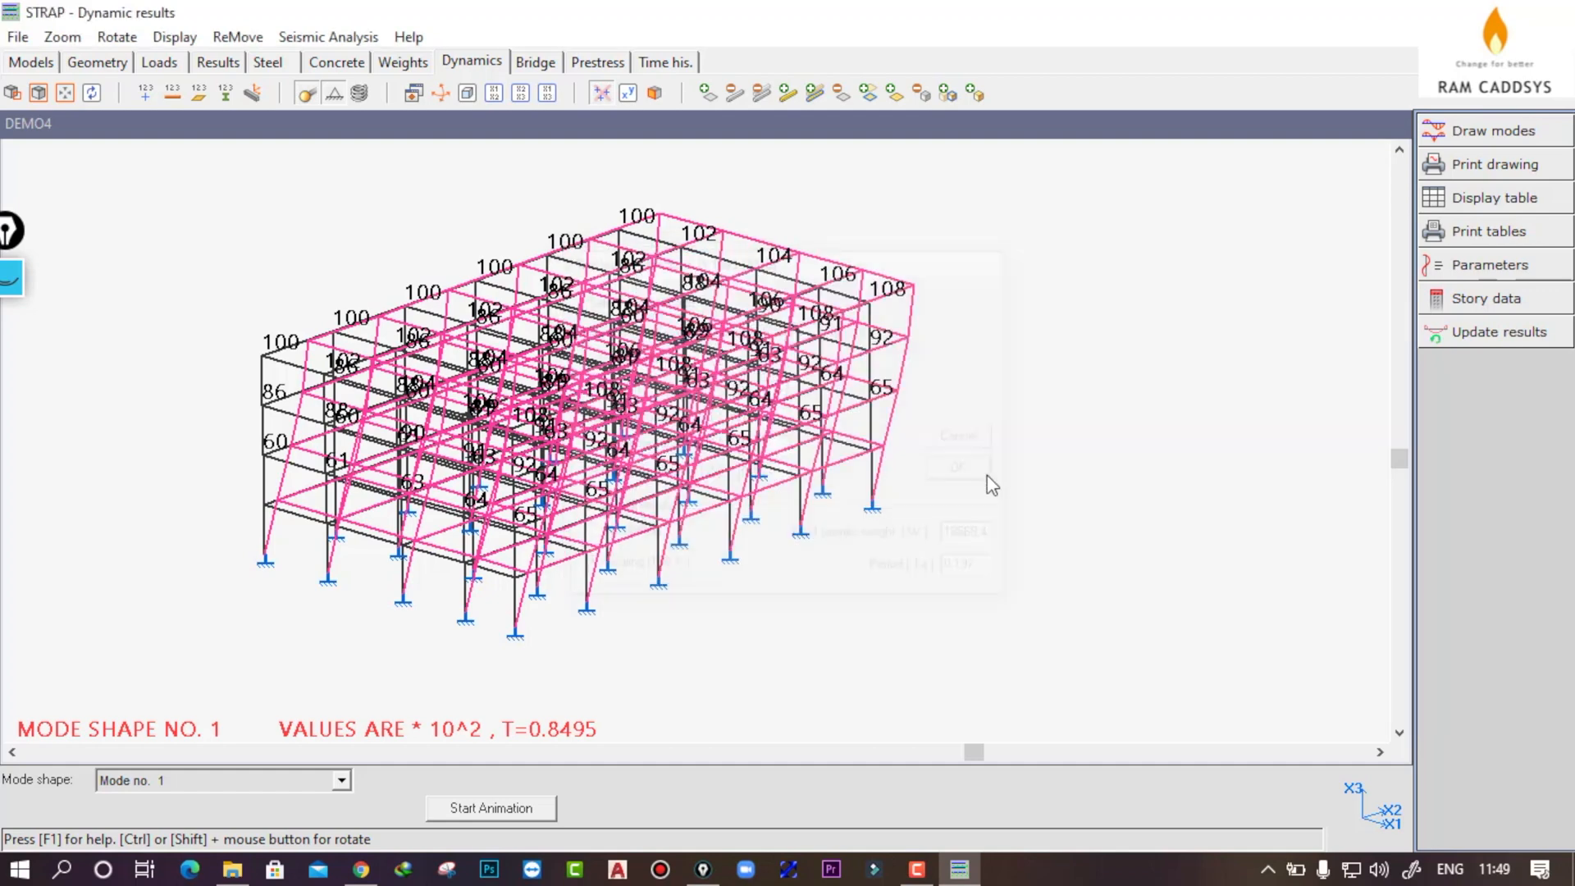
# Update the static results with a CQC combination over modes 1 to 15 for direction X2 with eccentricity DX1 = 1.000
pyautogui.click(1487, 332)
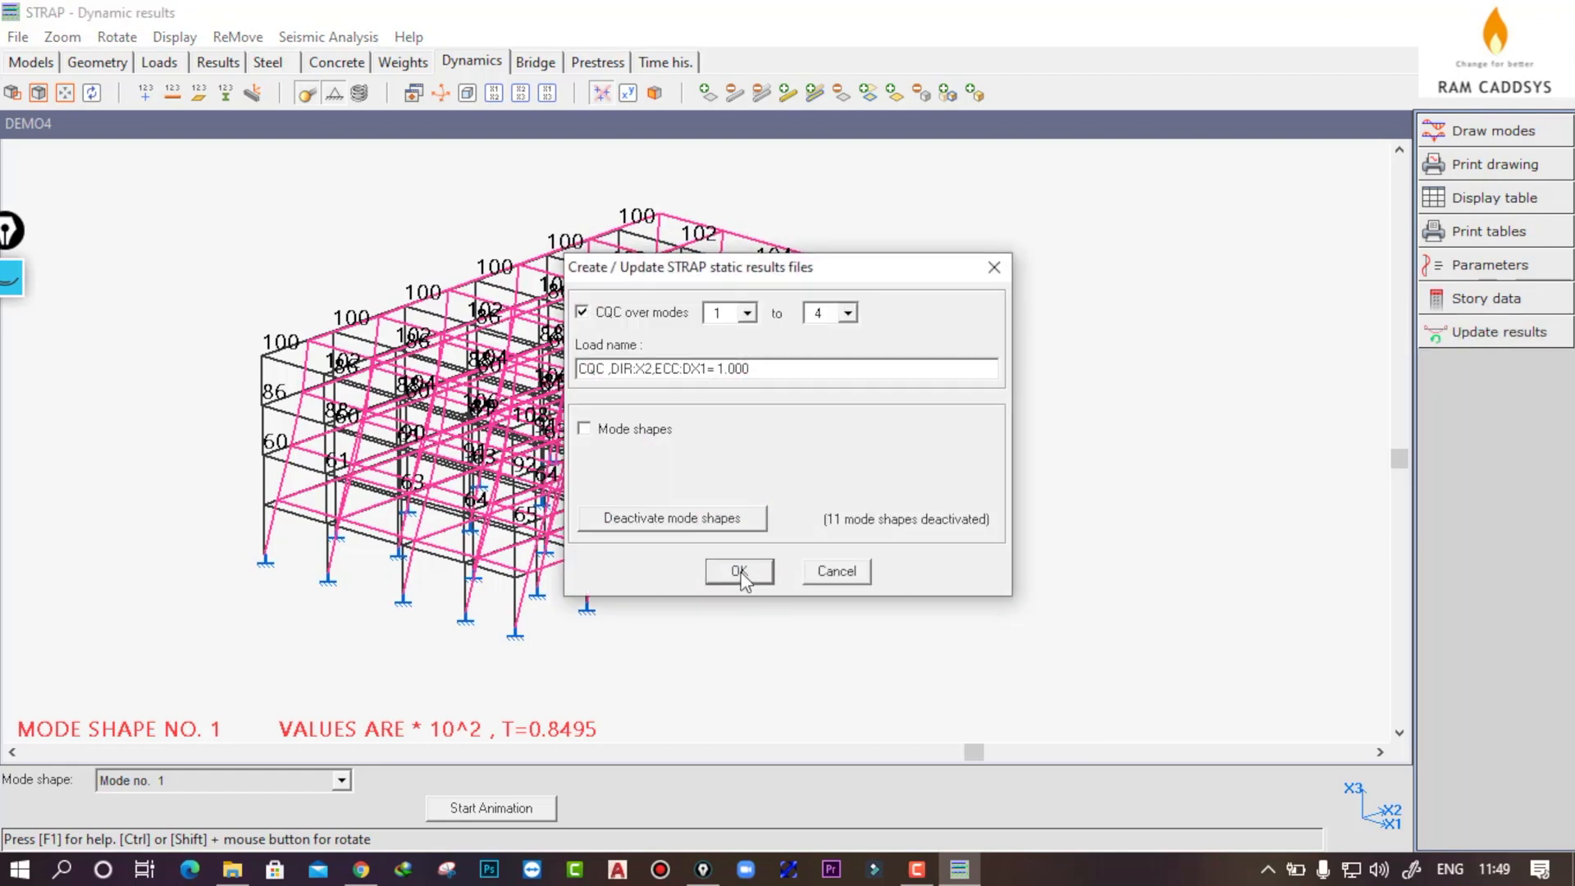
pyautogui.click(851, 318)
pyautogui.moveTo(851, 364); pyautogui.dragTo(853, 458)
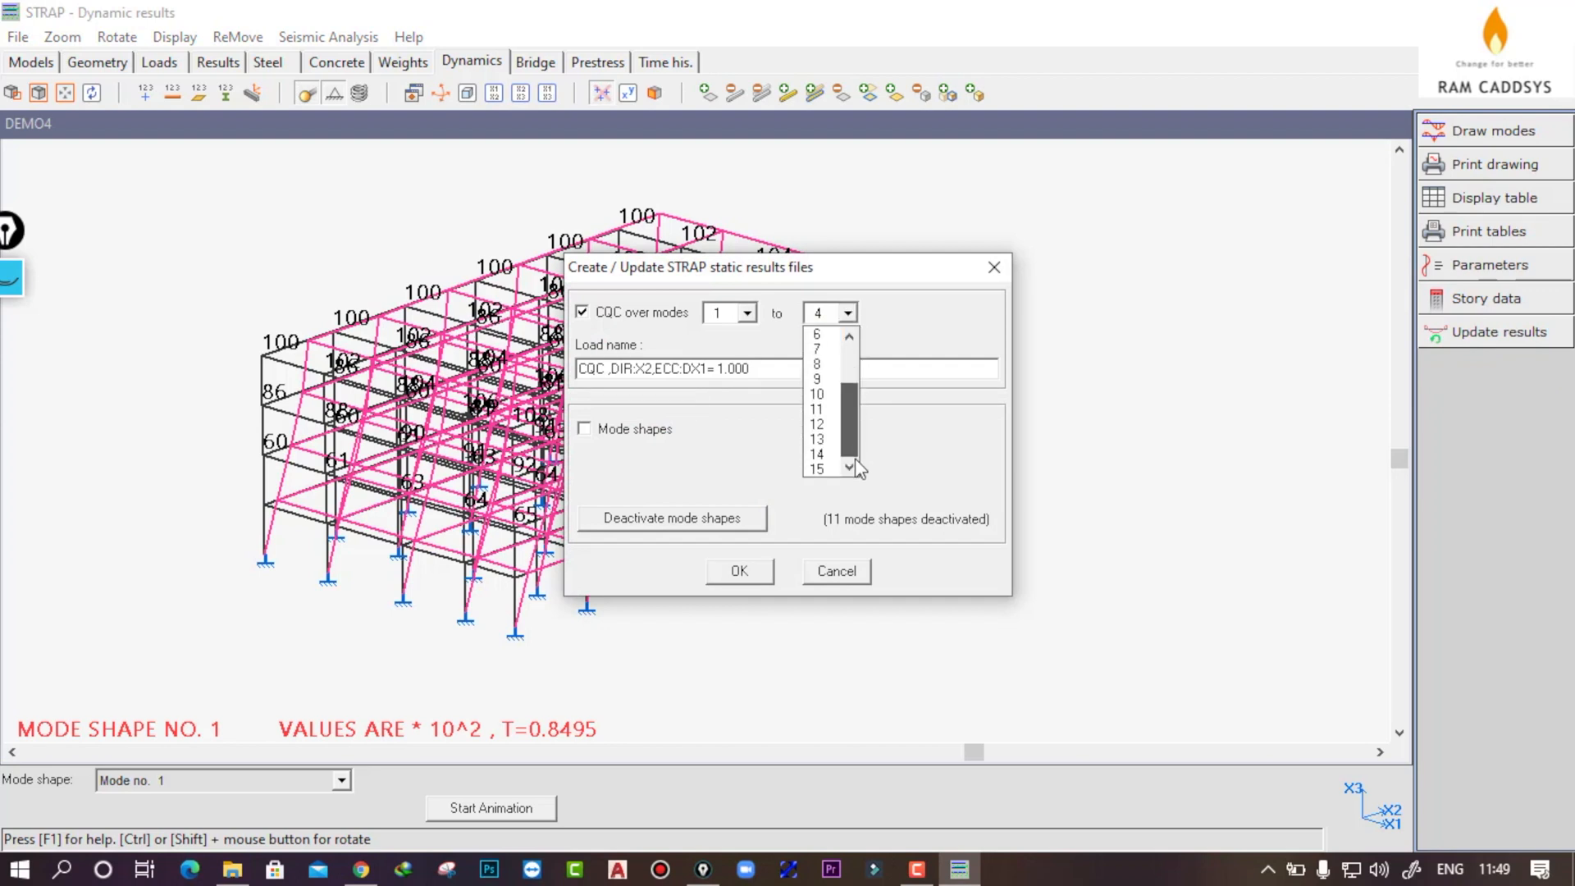
pyautogui.click(825, 471)
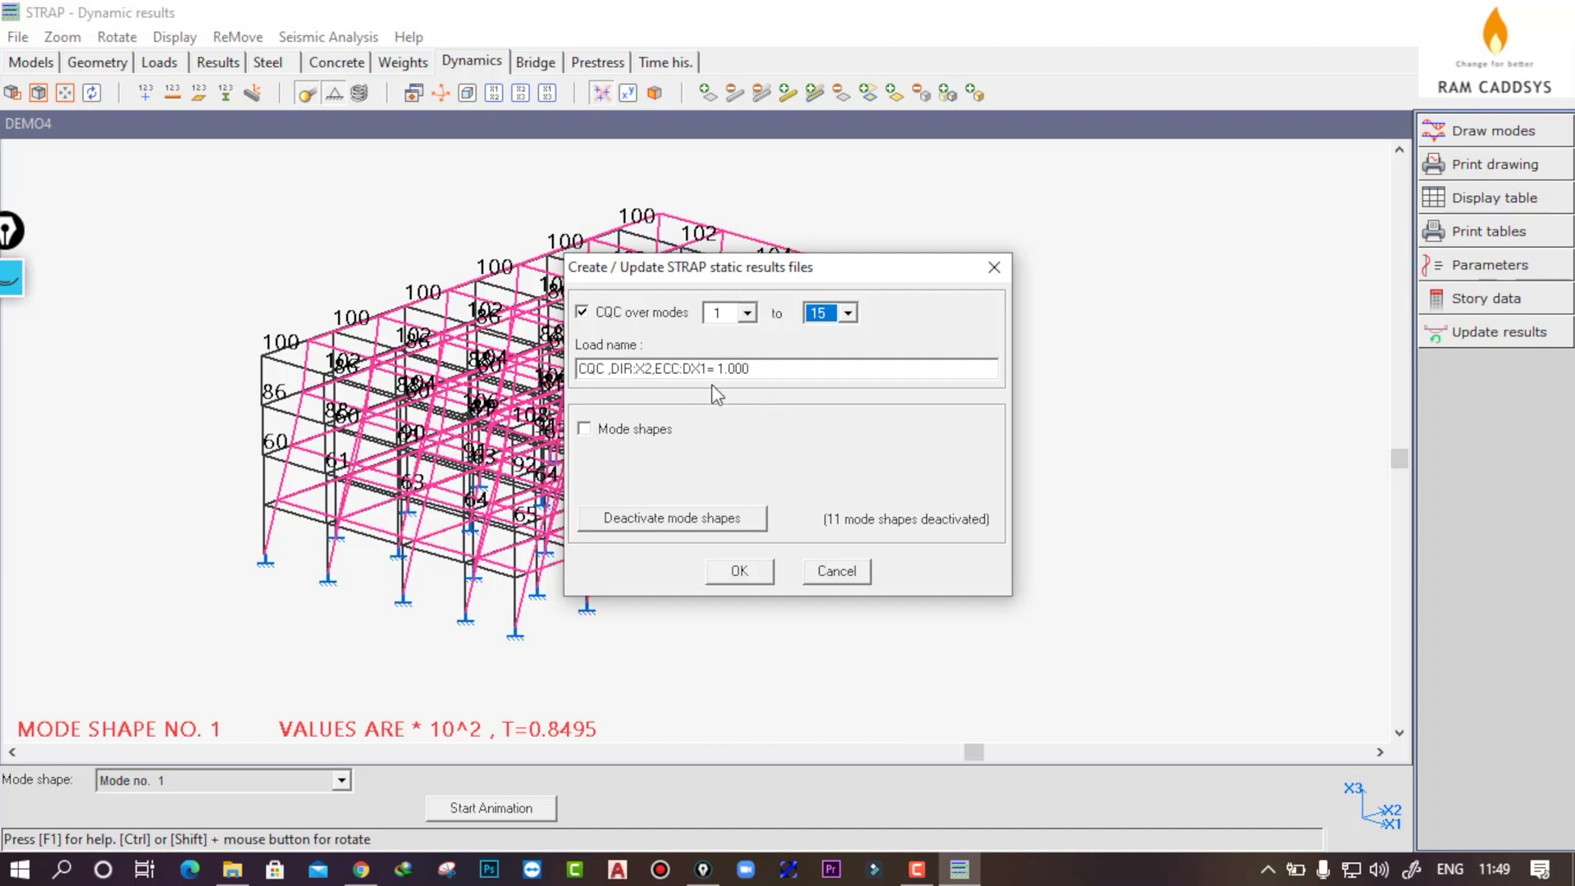
pyautogui.click(752, 574)
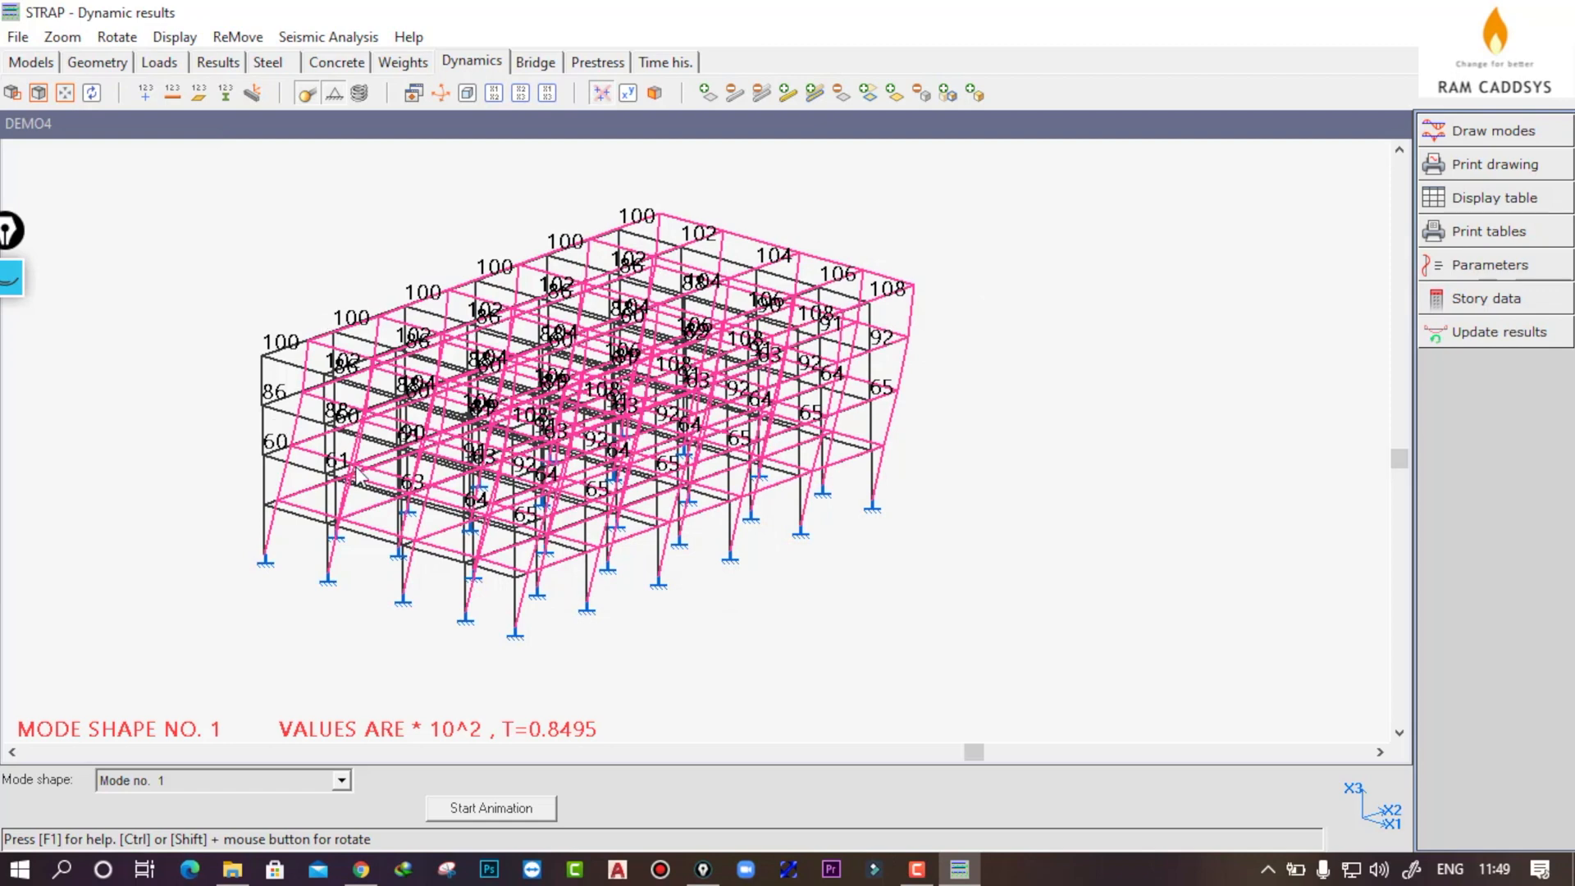
# Set the default eccentricities to dx1 = -1 and dx2 = 0 in the mode shape parameters and solve the model
pyautogui.click(403, 63)
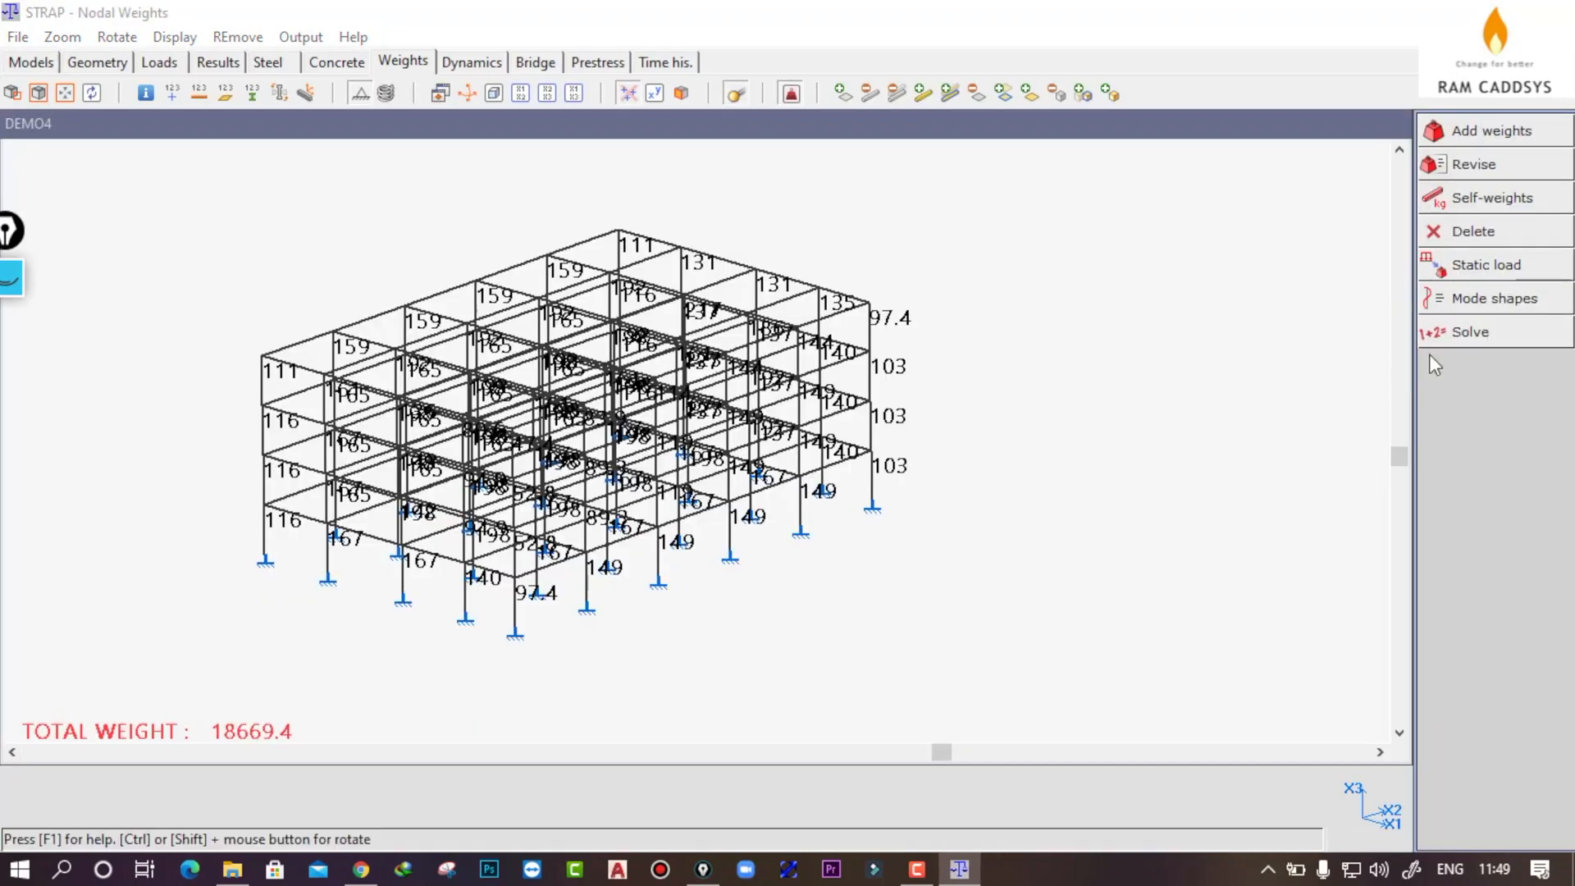
pyautogui.click(1485, 300)
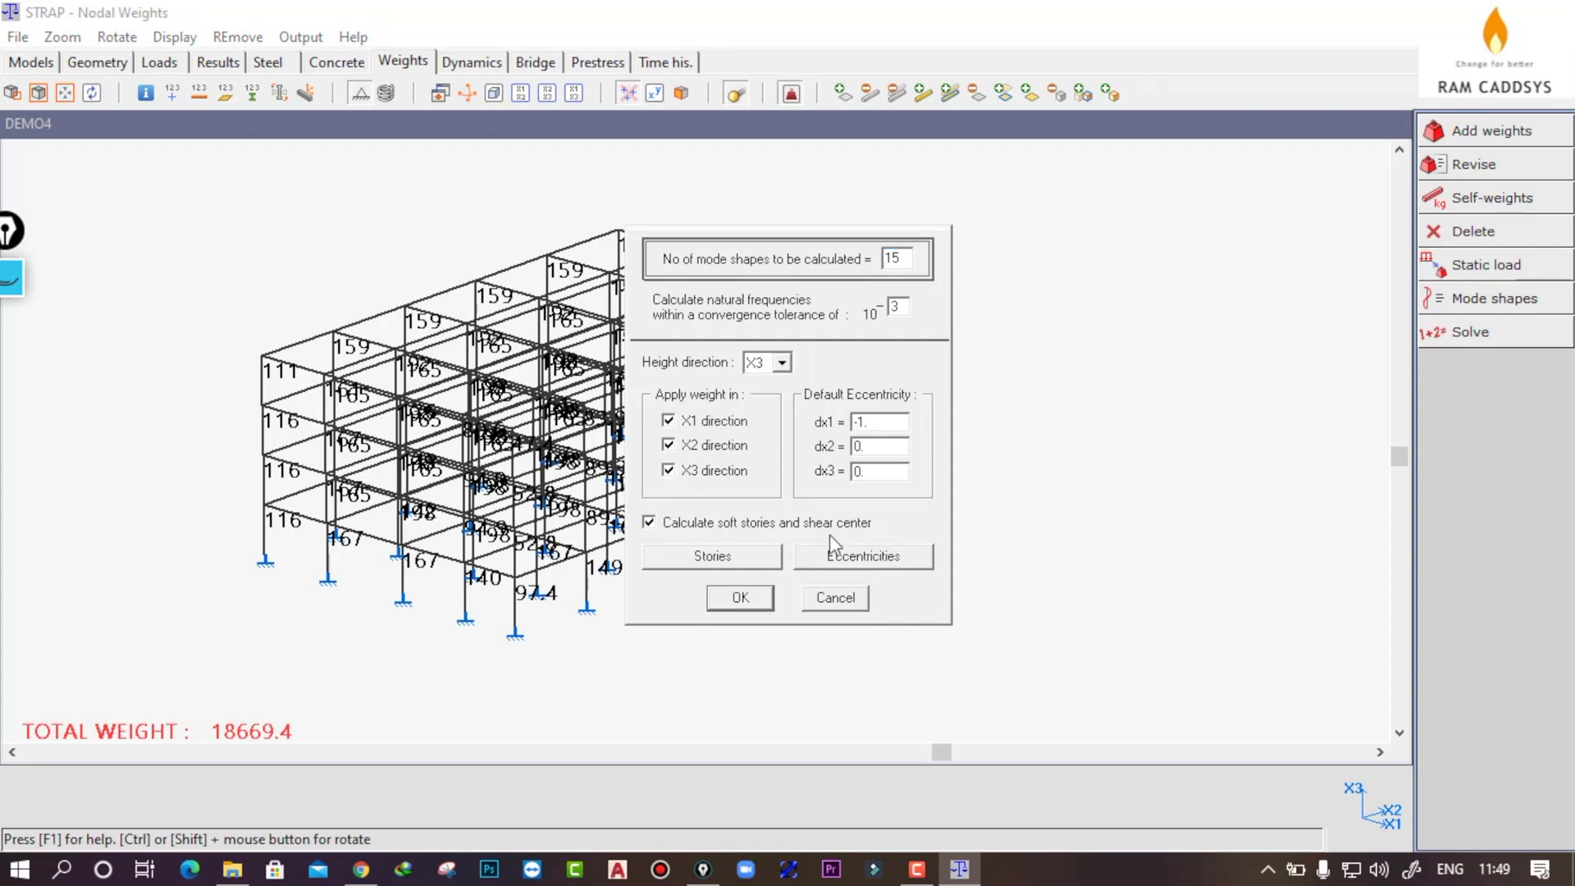
pyautogui.click(740, 598)
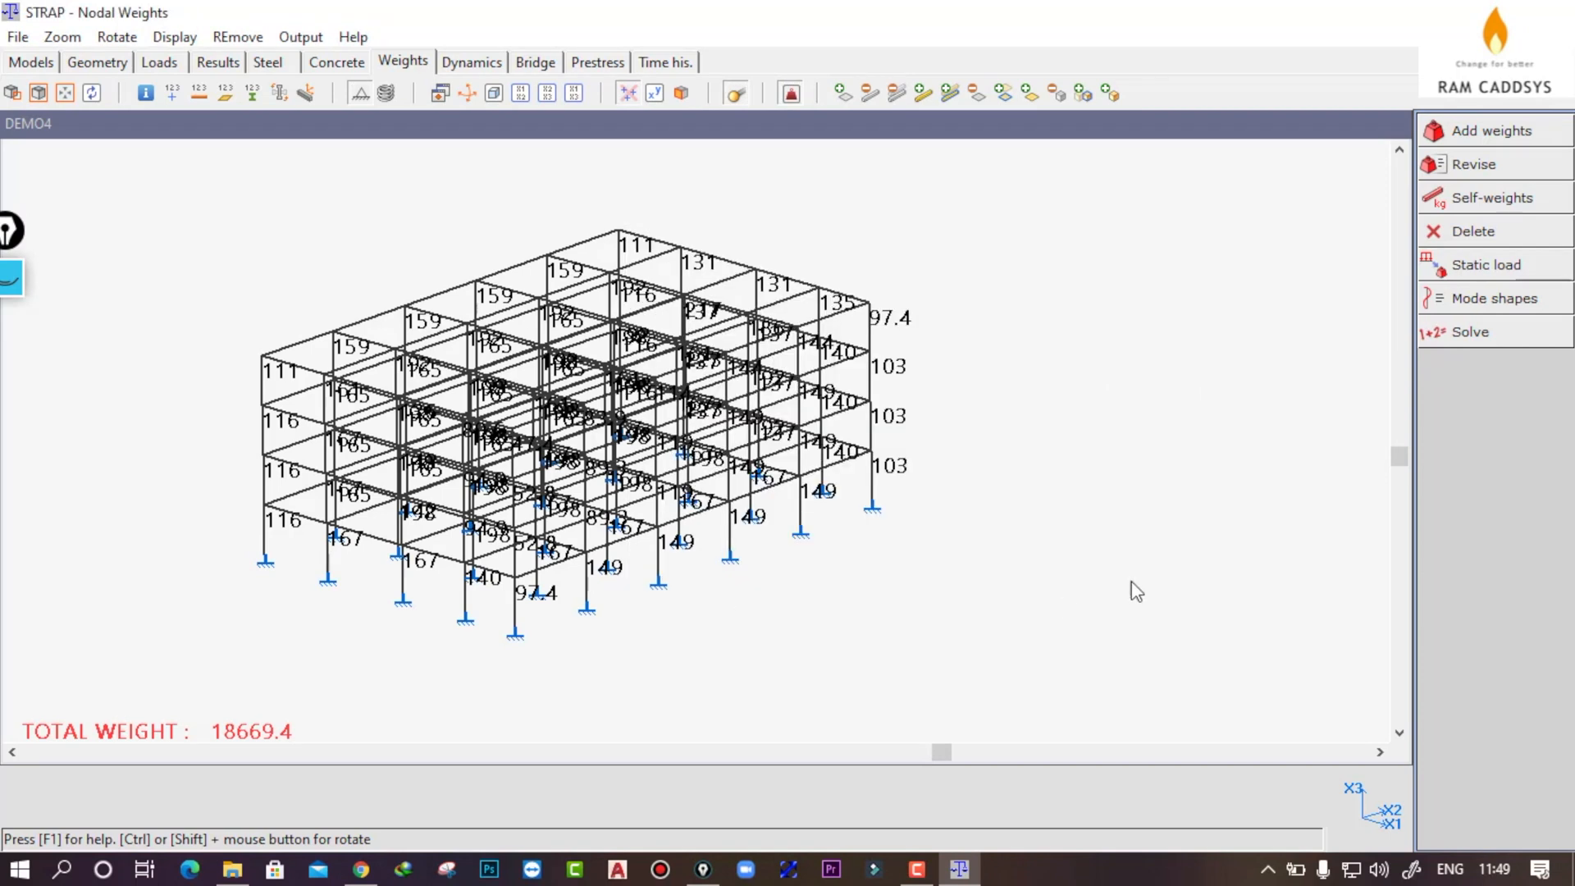
pyautogui.click(1458, 333)
pyautogui.click(738, 629)
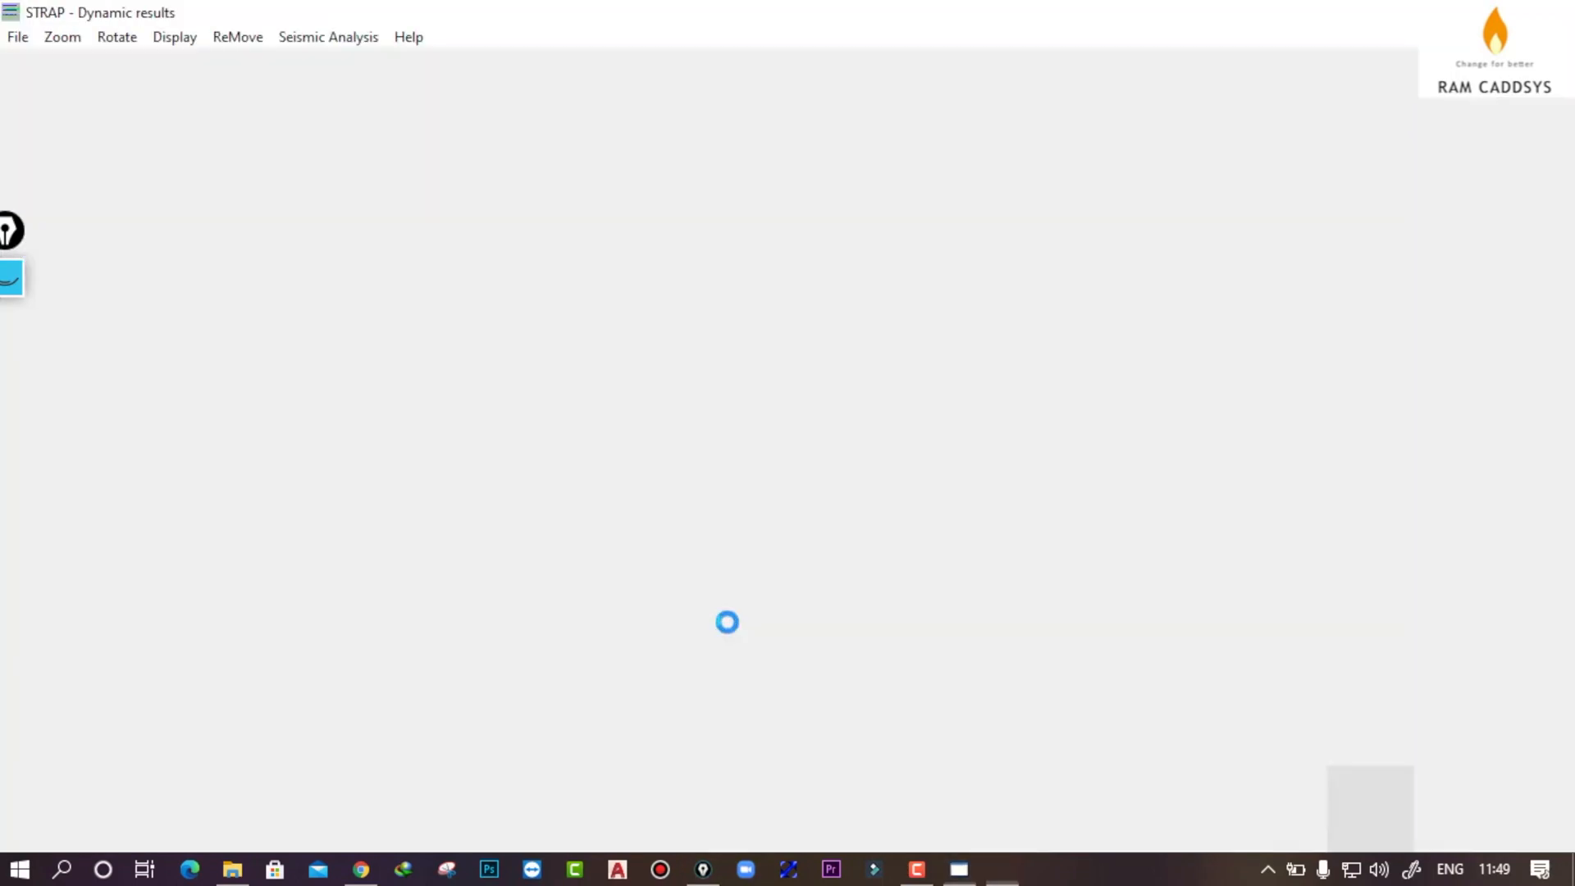
# Accept the IS 1893 parameters and update the static results with a CQC combination over modes 1 to 15 for direction X2, eccentricity DX1 = -1.000
pyautogui.click(1488, 270)
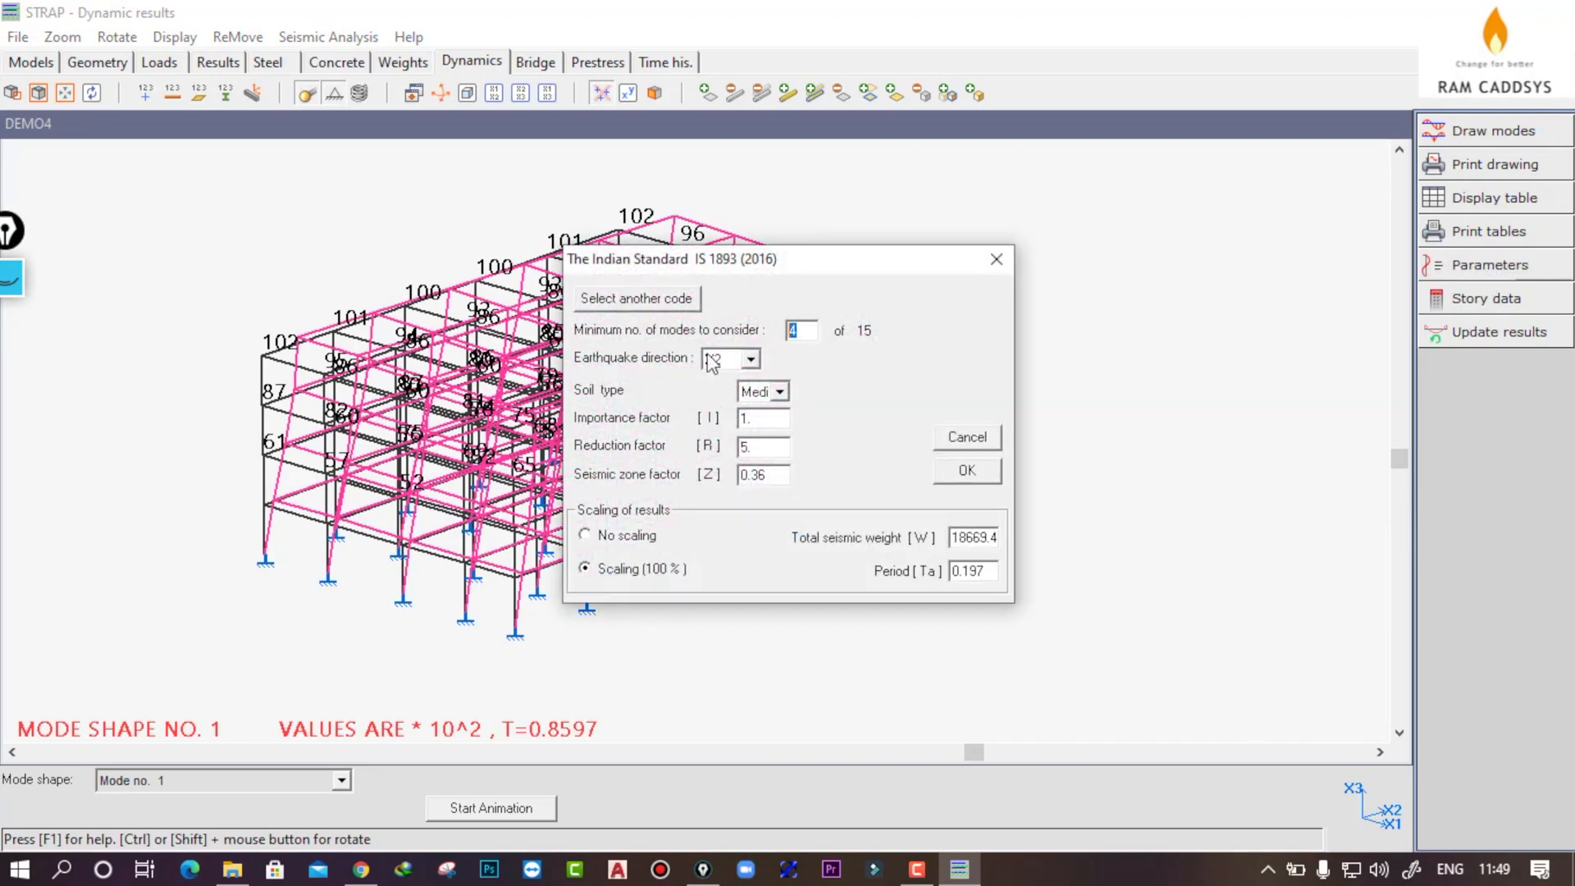
pyautogui.click(952, 472)
pyautogui.click(1493, 332)
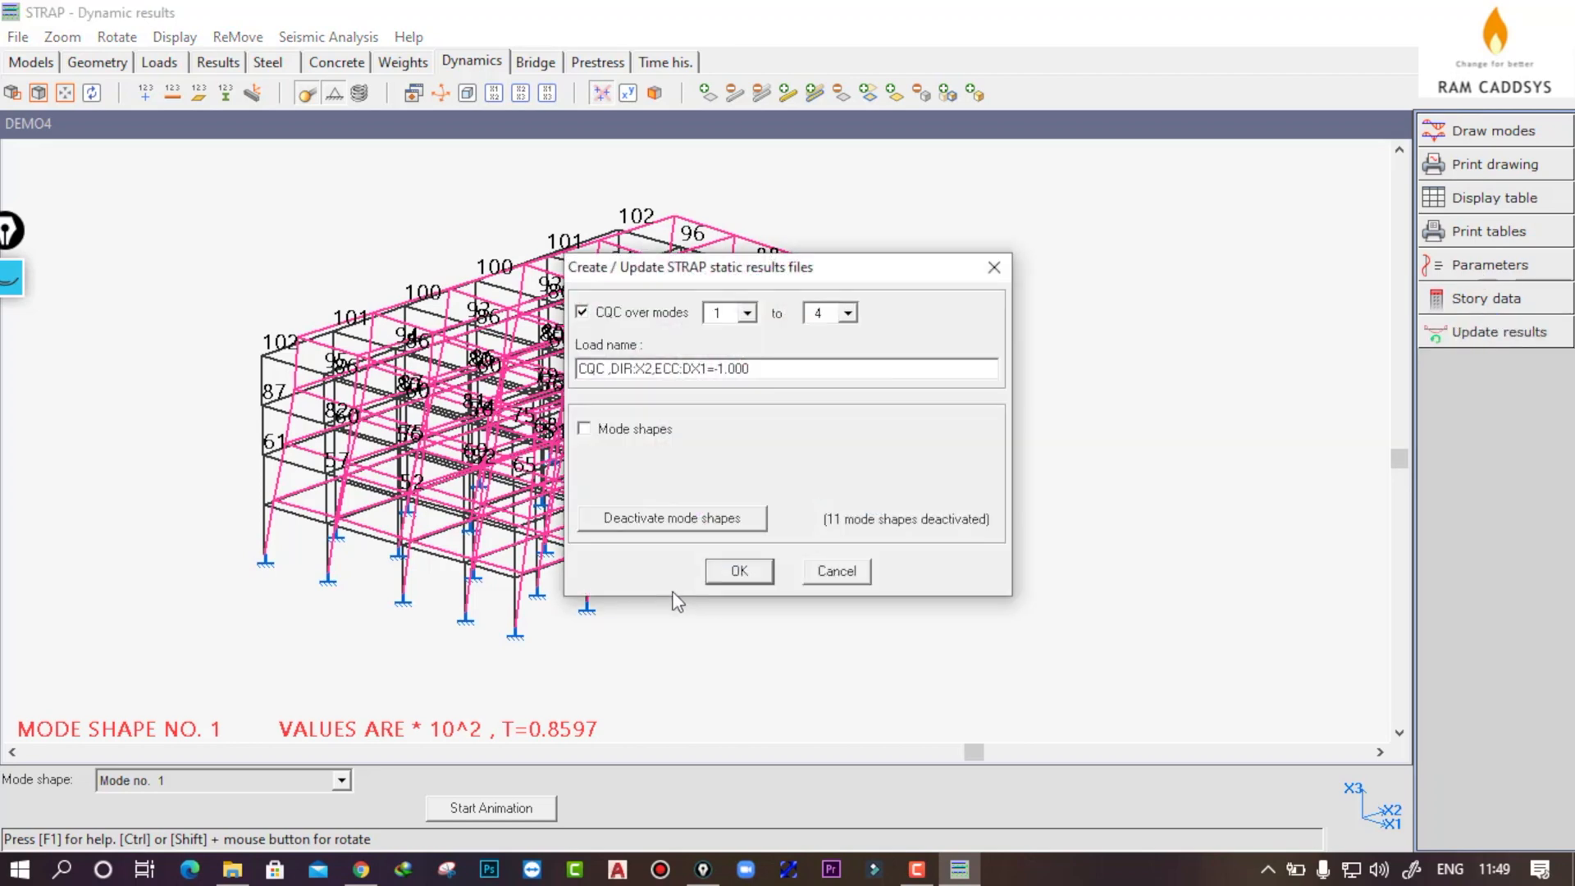
pyautogui.click(847, 313)
pyautogui.moveTo(849, 341); pyautogui.dragTo(853, 454)
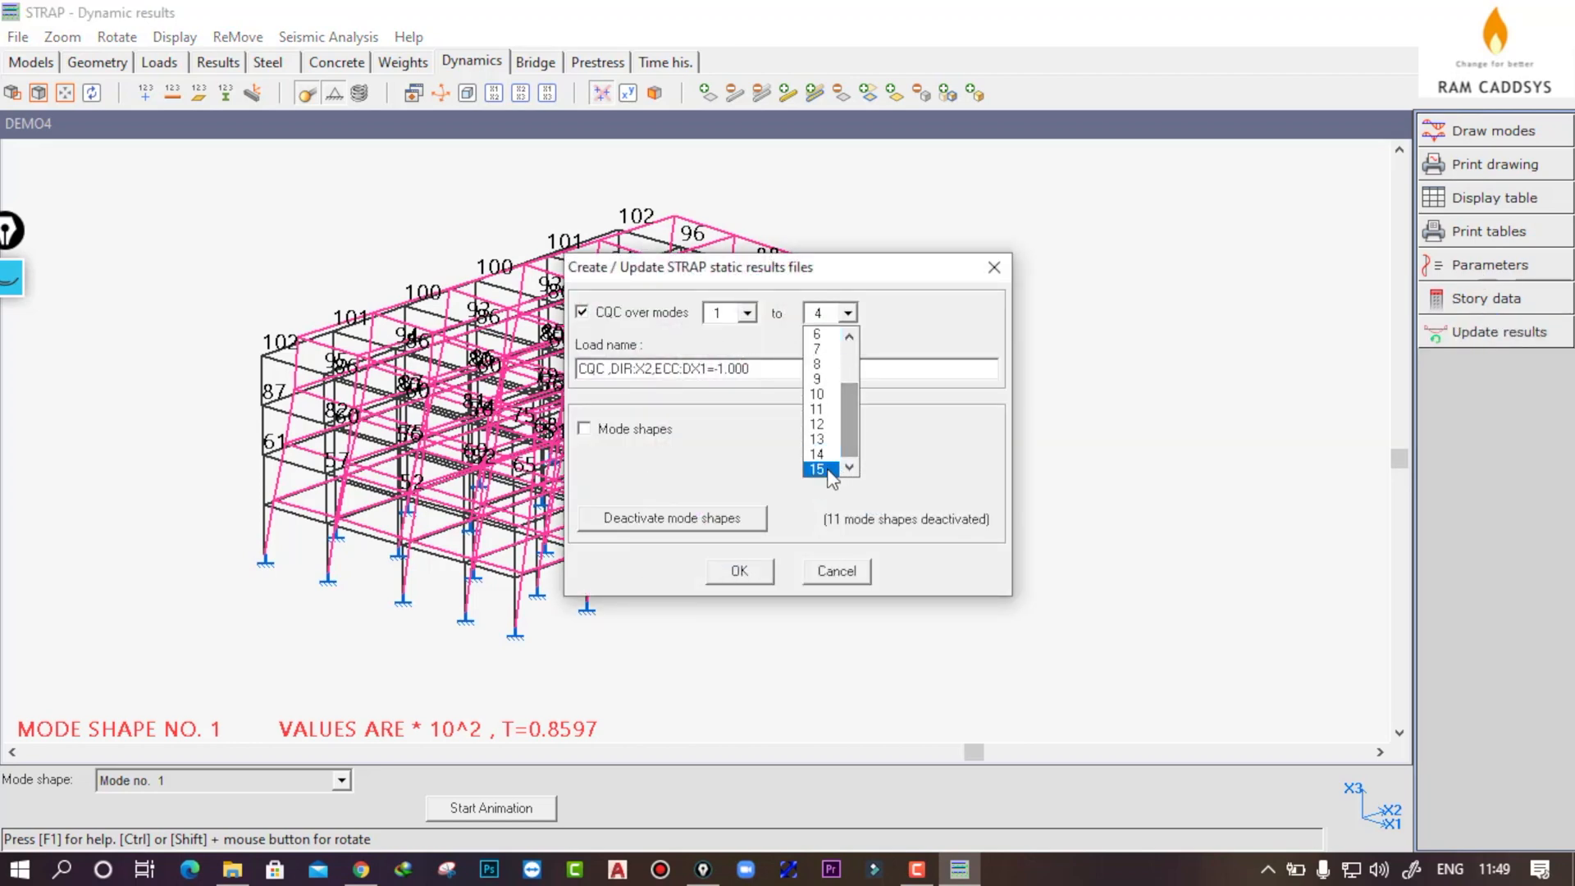
pyautogui.click(824, 469)
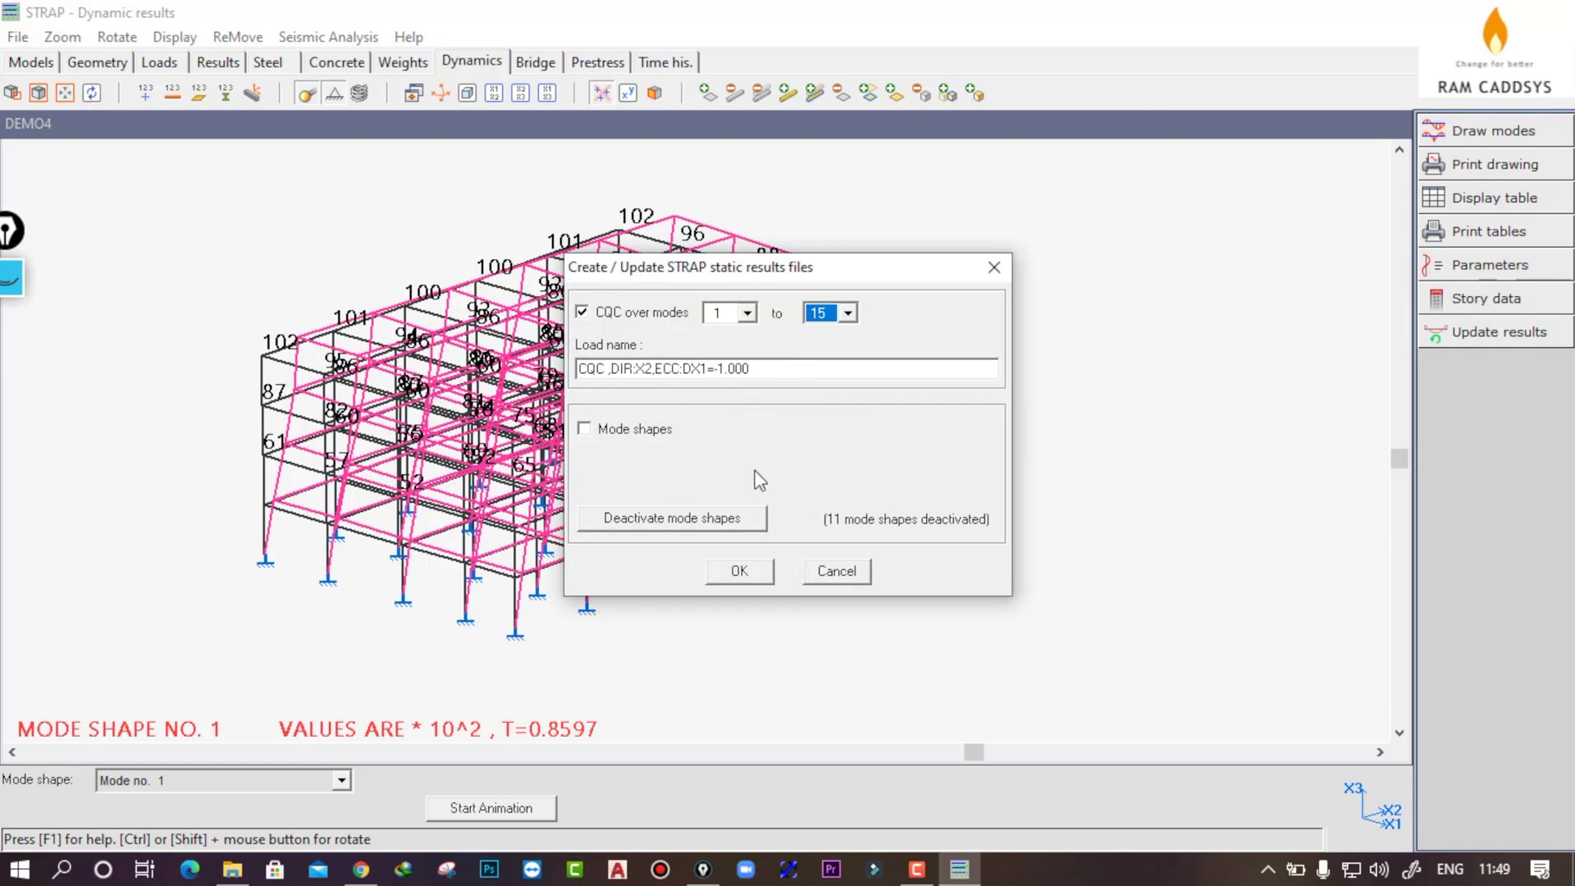
pyautogui.click(742, 571)
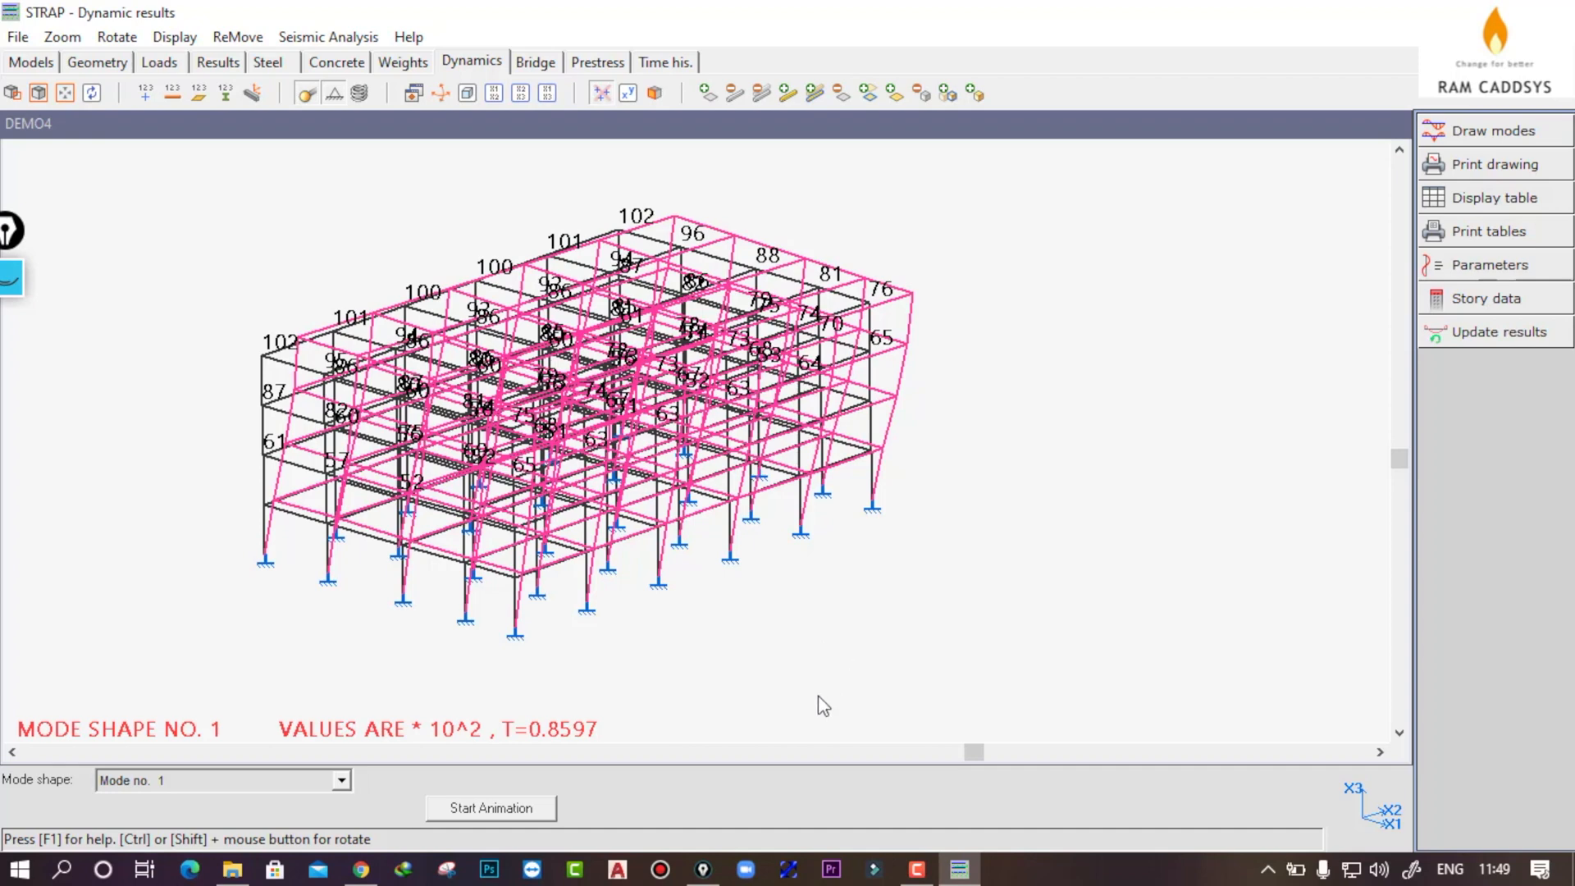
# Draw the model's displacements for load case 1 - SW with dashed result lines
pyautogui.click(219, 62)
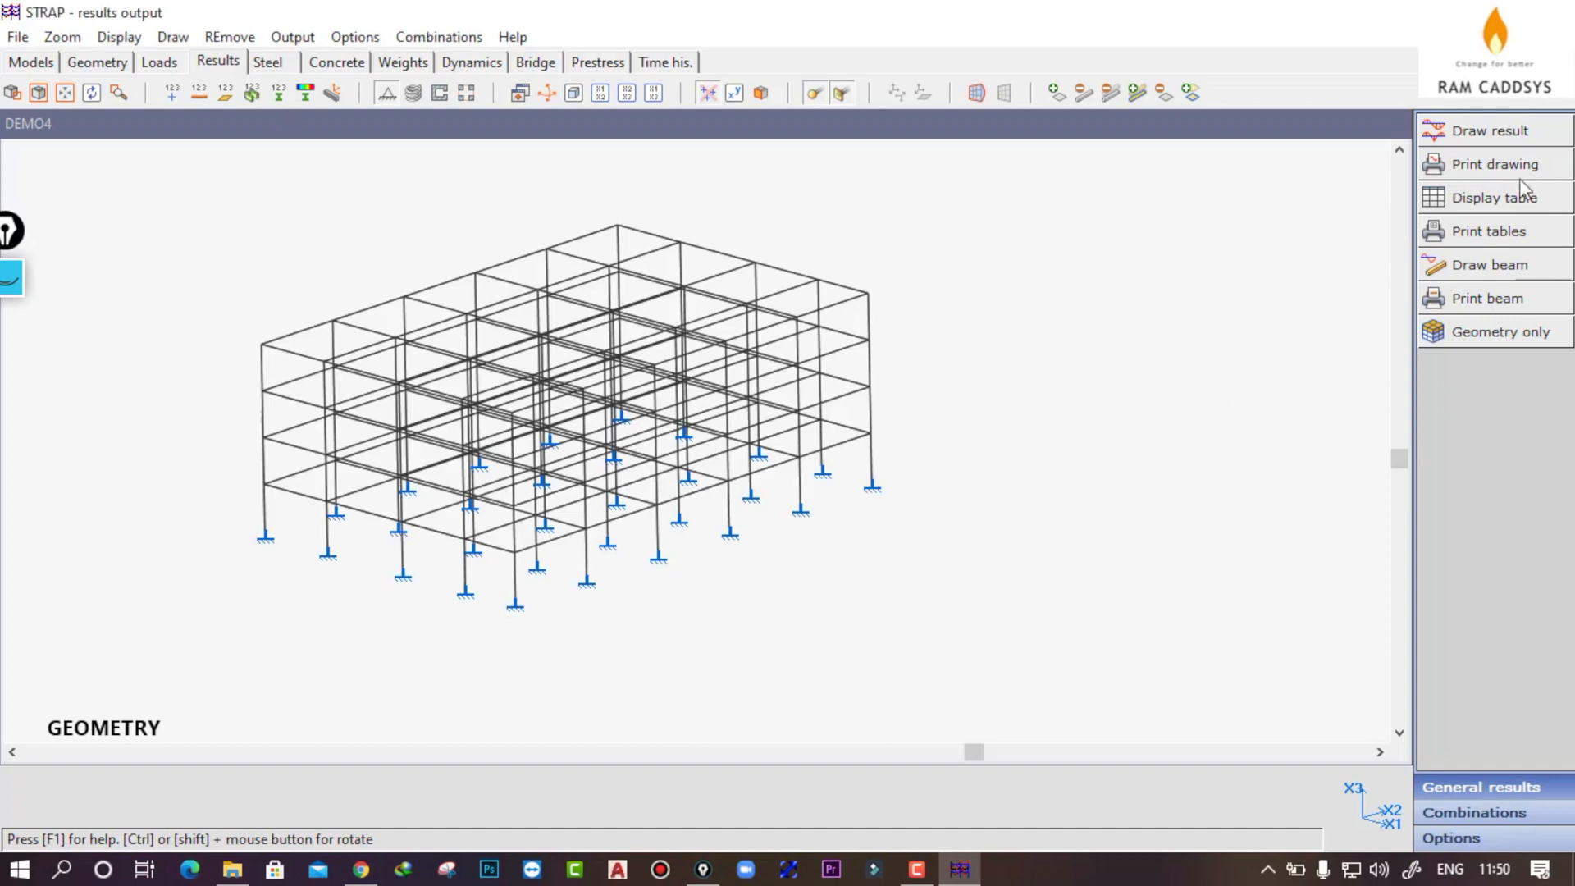
pyautogui.click(1495, 131)
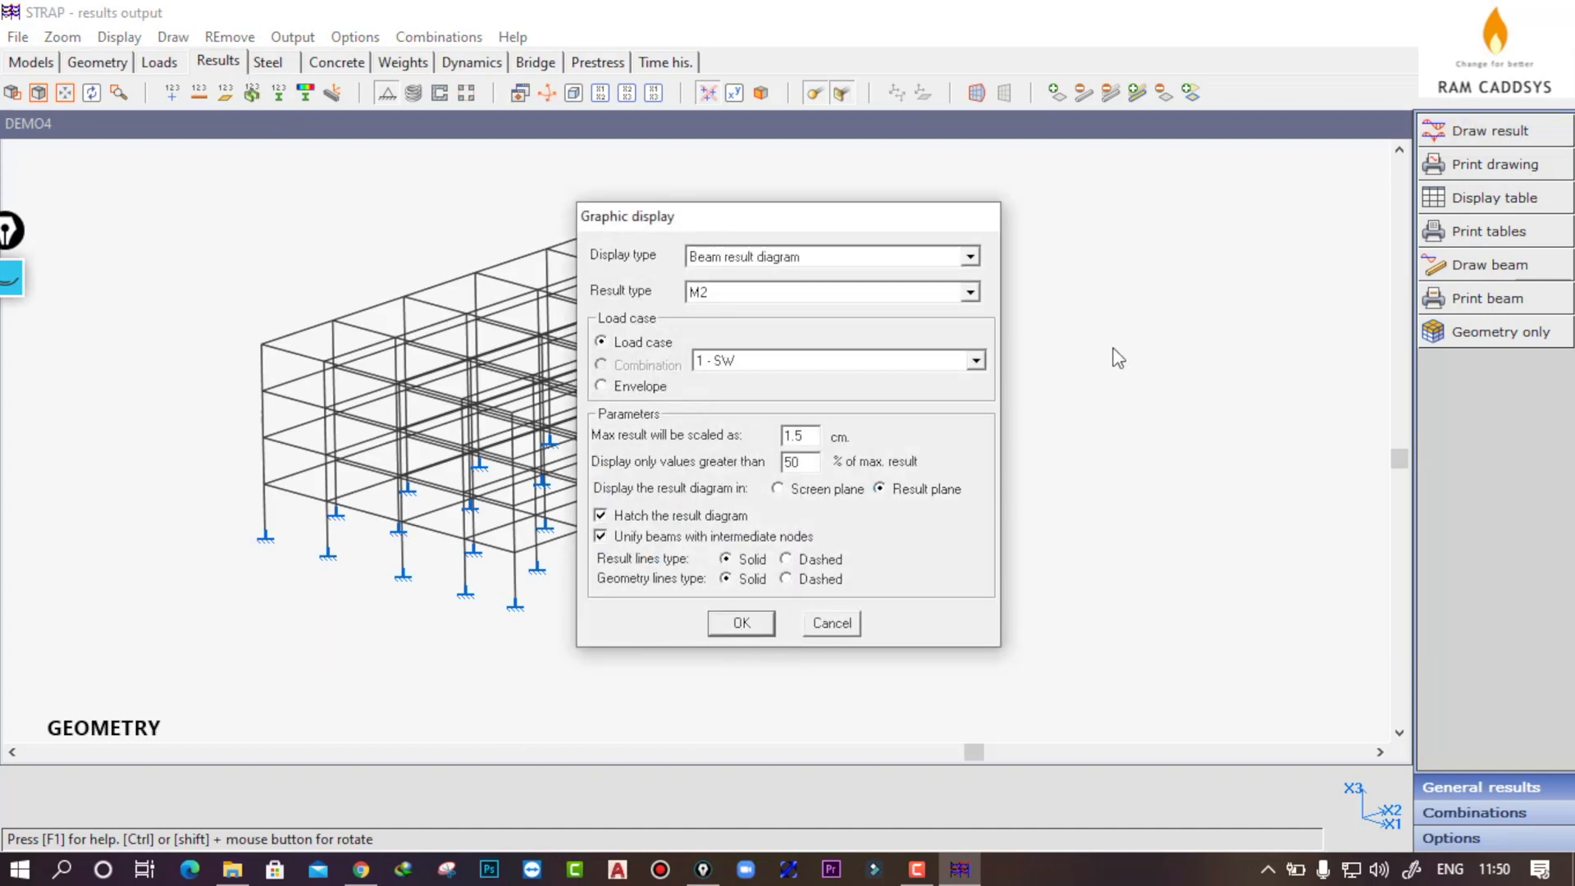
pyautogui.click(972, 256)
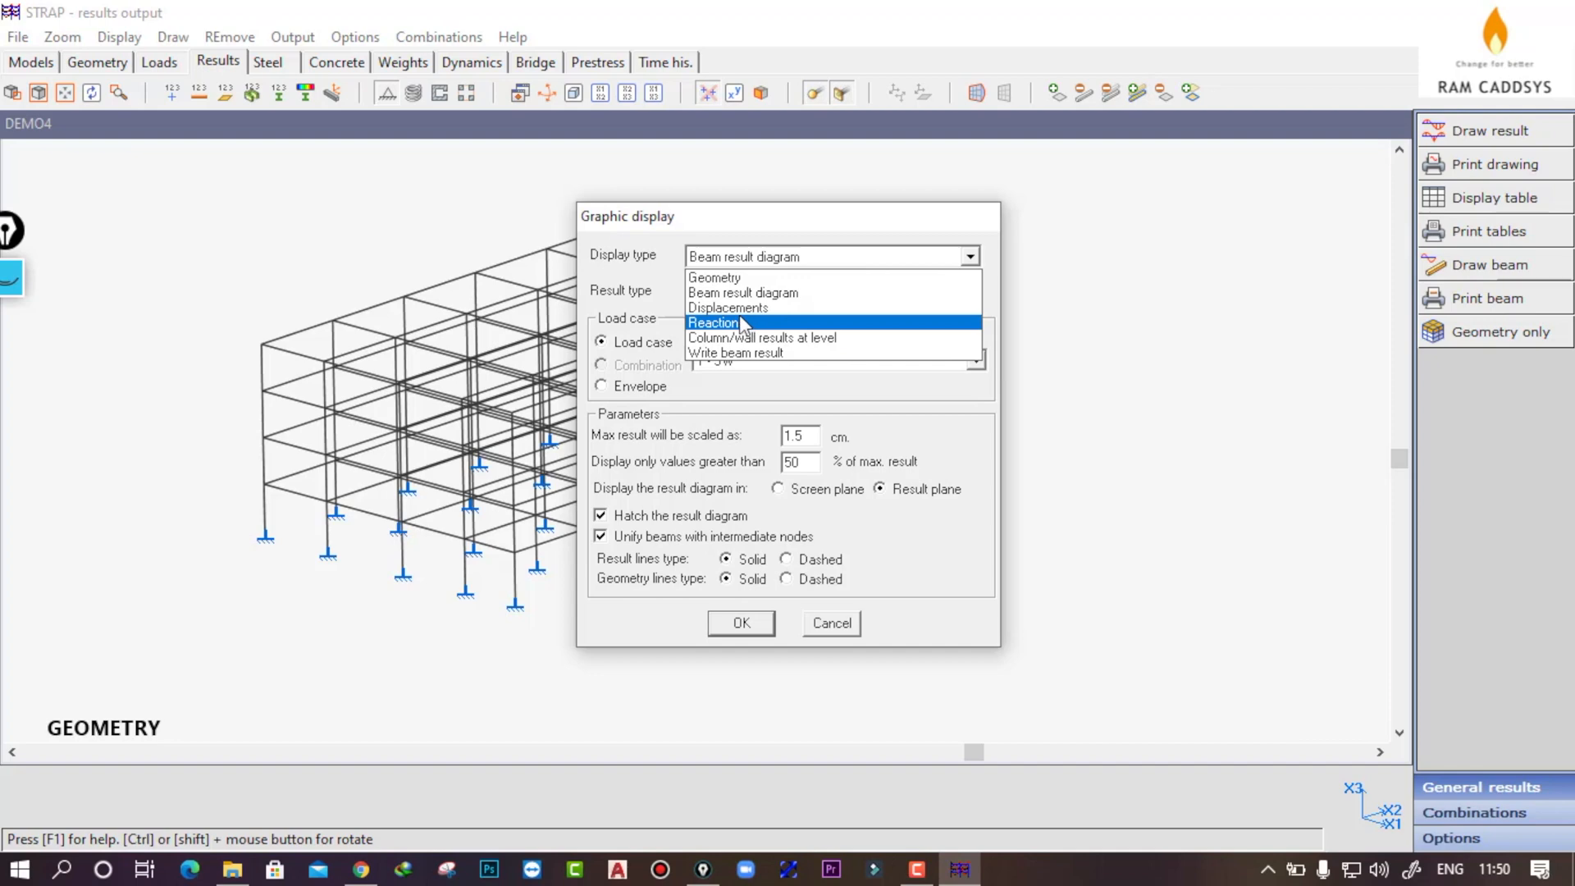
pyautogui.click(735, 299)
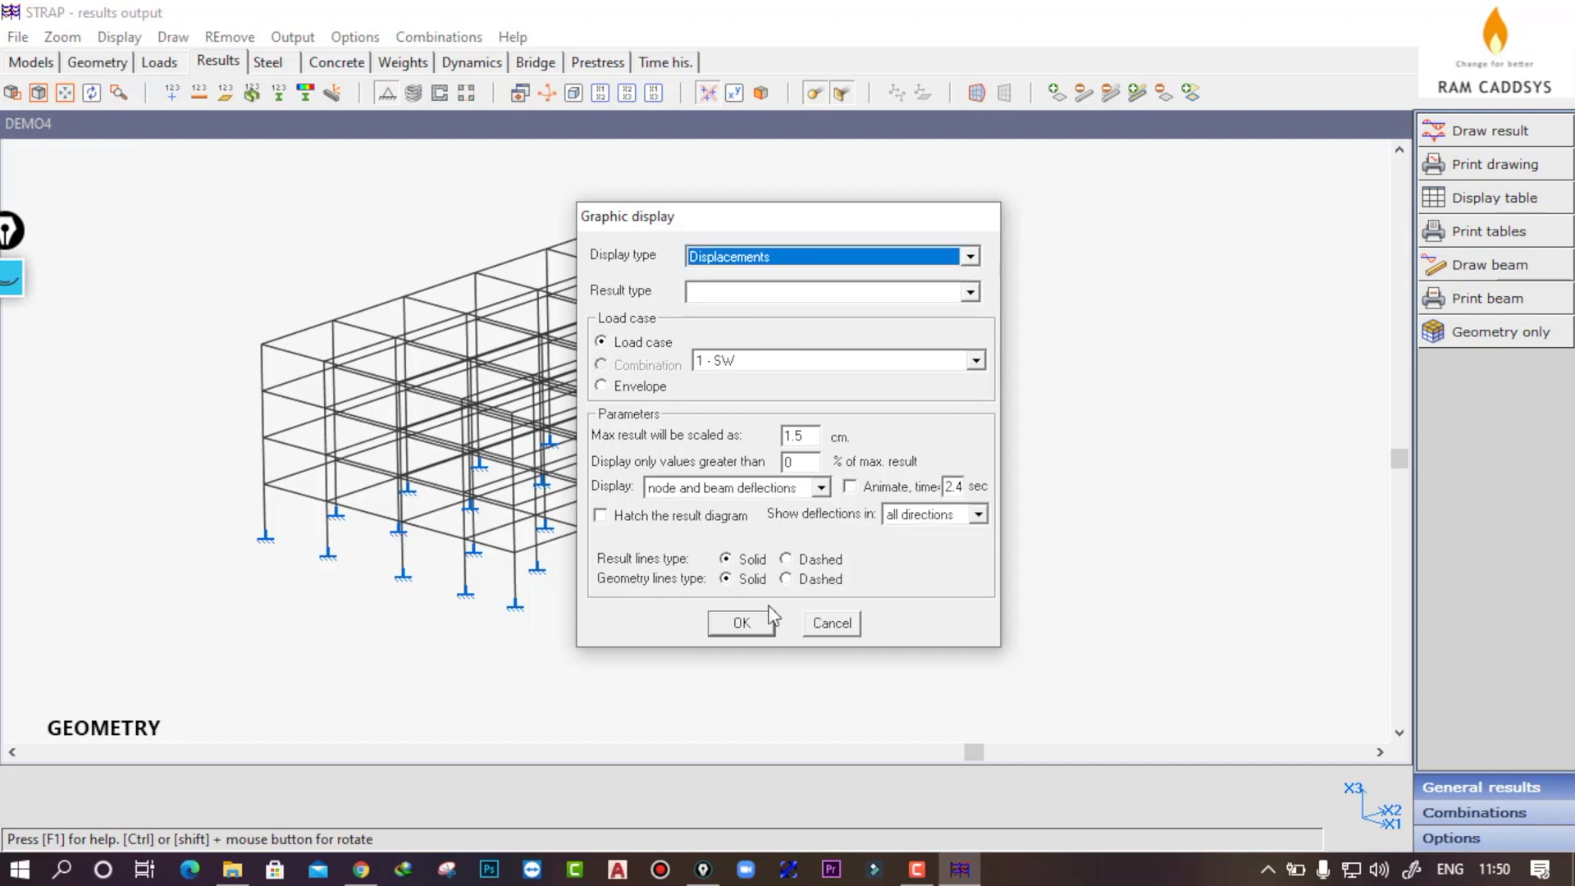
pyautogui.click(794, 562)
pyautogui.click(741, 622)
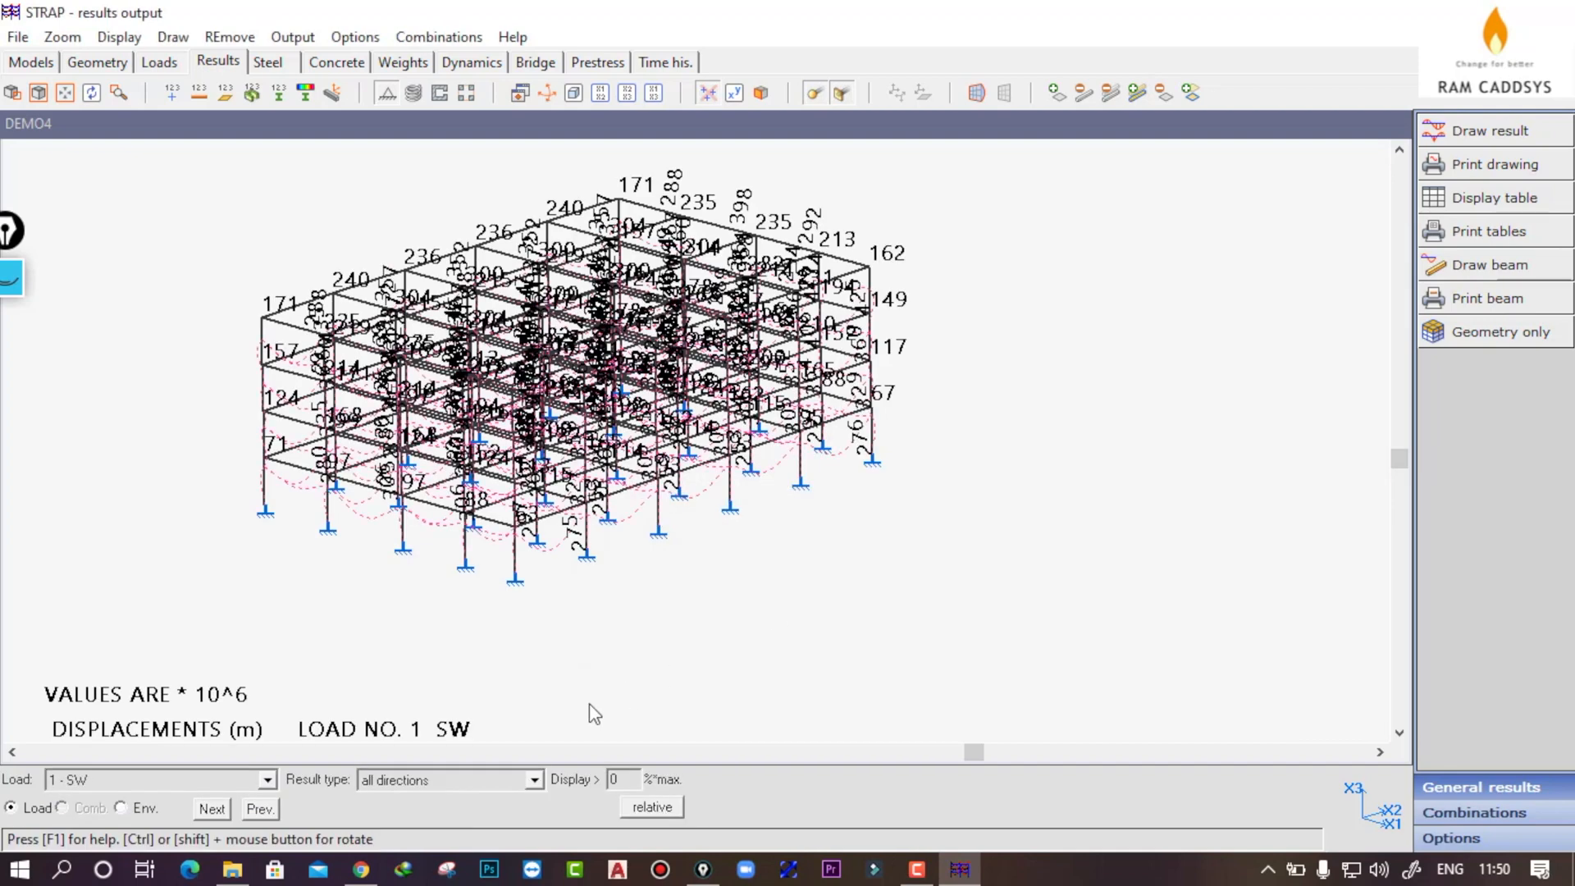
# Compare the plan displacements of CQC load cases DIRECTION:X2 and DIR:X2,ECC:DX1=-1.000, and show the latter case in isometric view
pyautogui.click(599, 93)
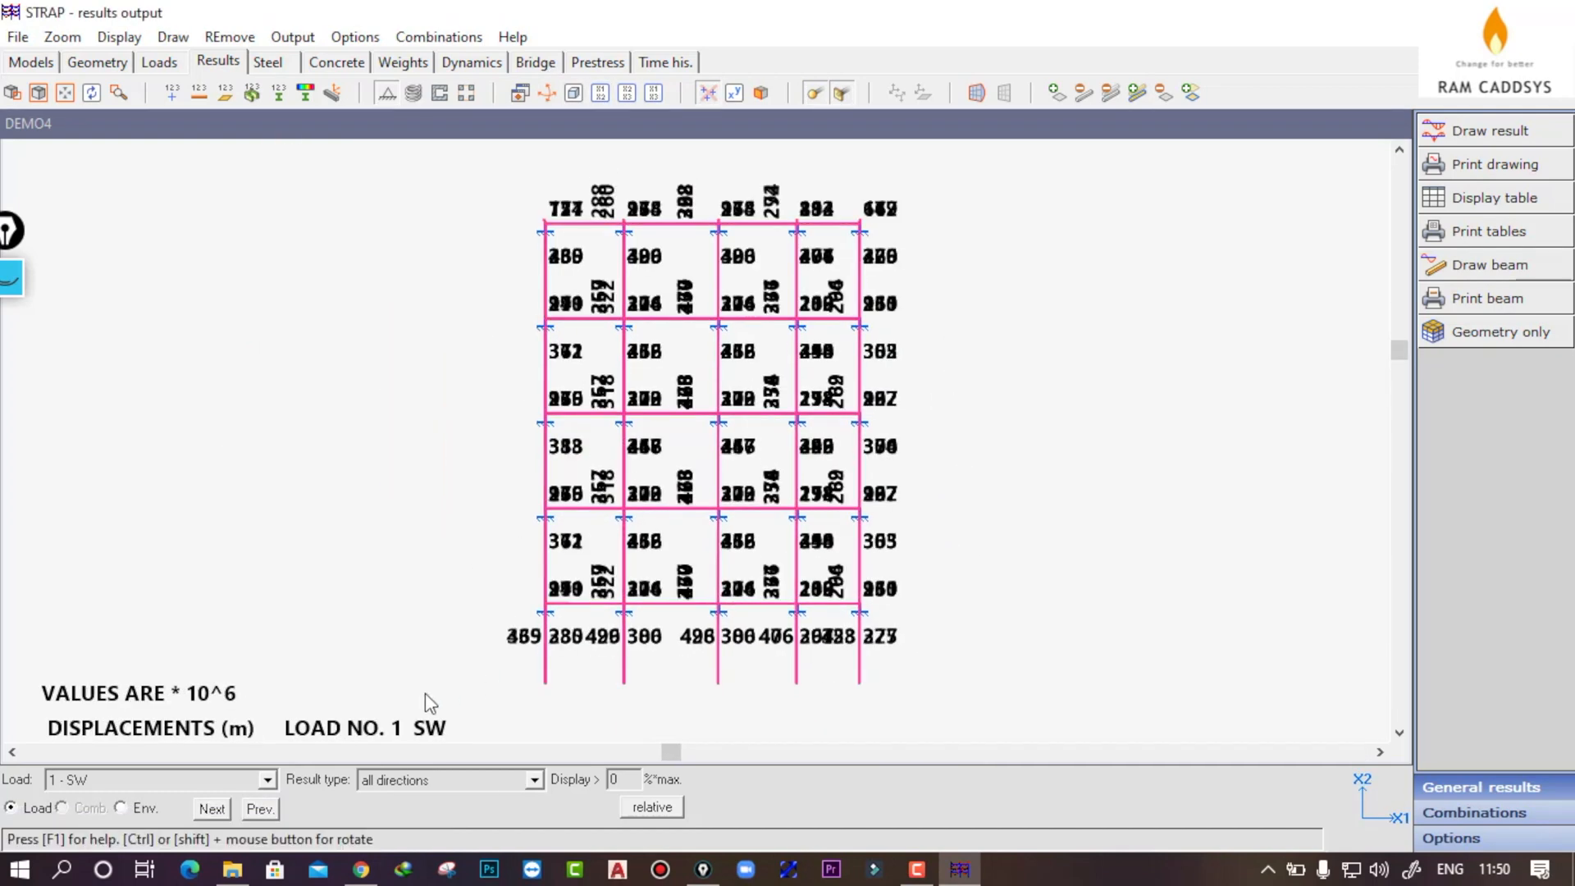
pyautogui.click(267, 780)
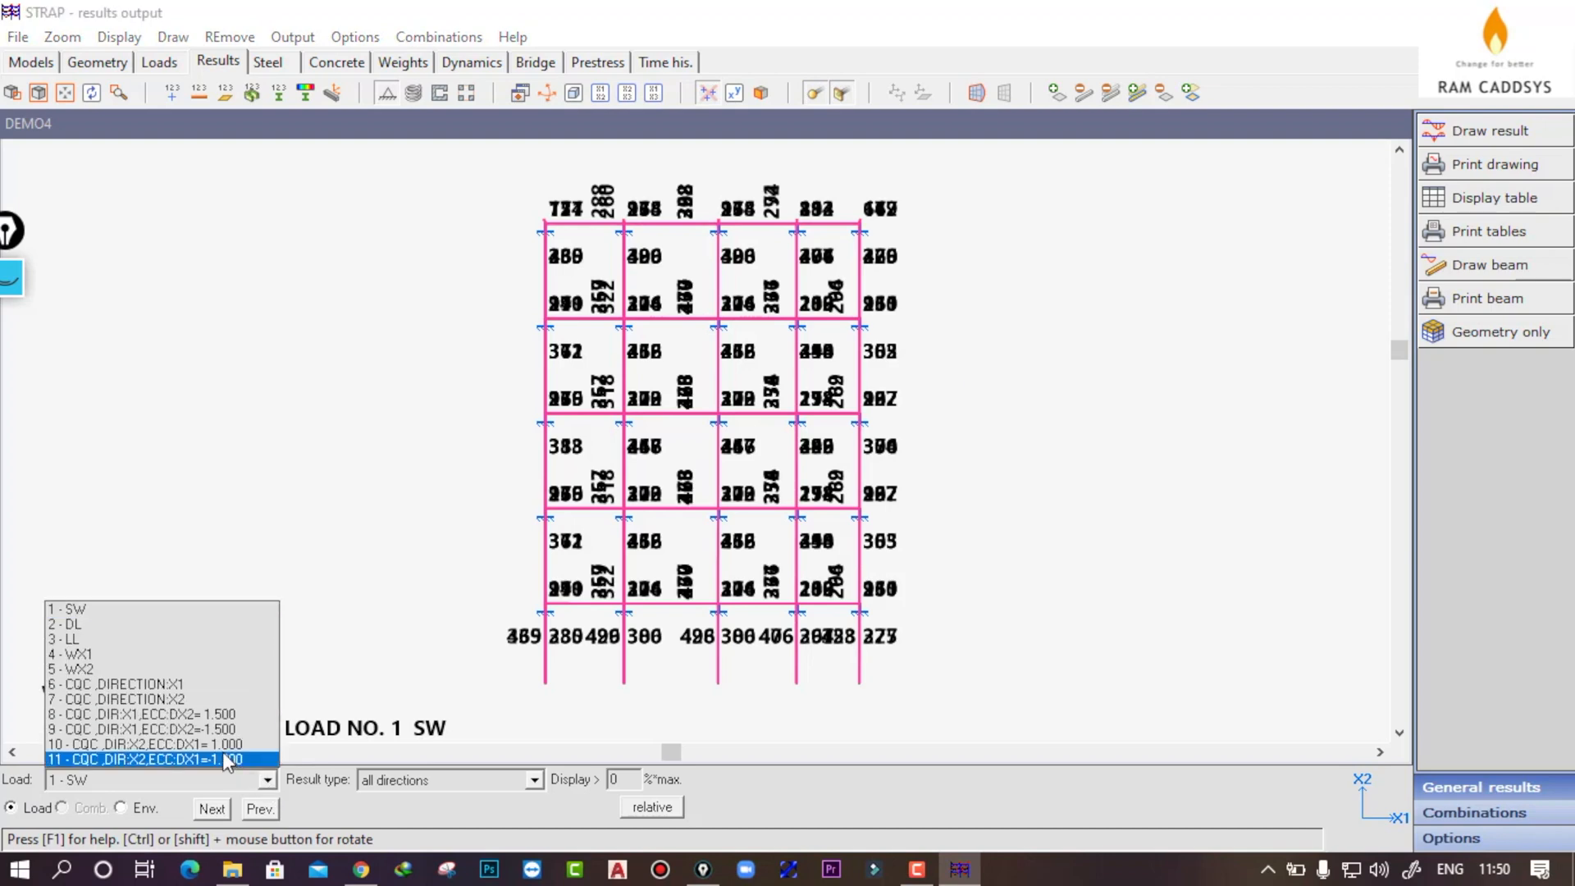
pyautogui.click(187, 700)
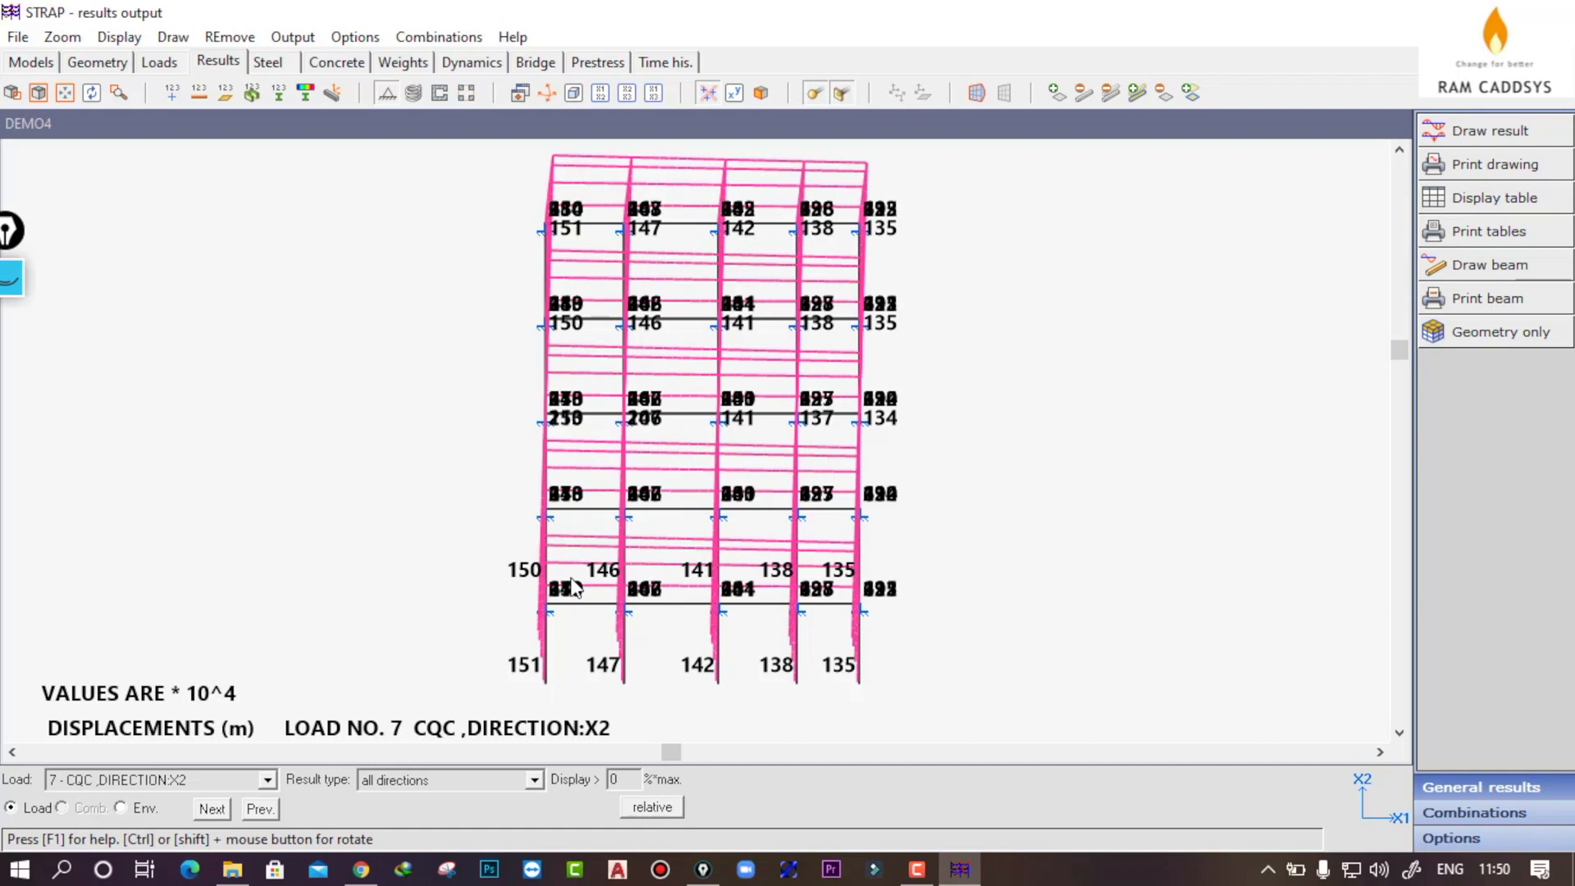
pyautogui.click(268, 780)
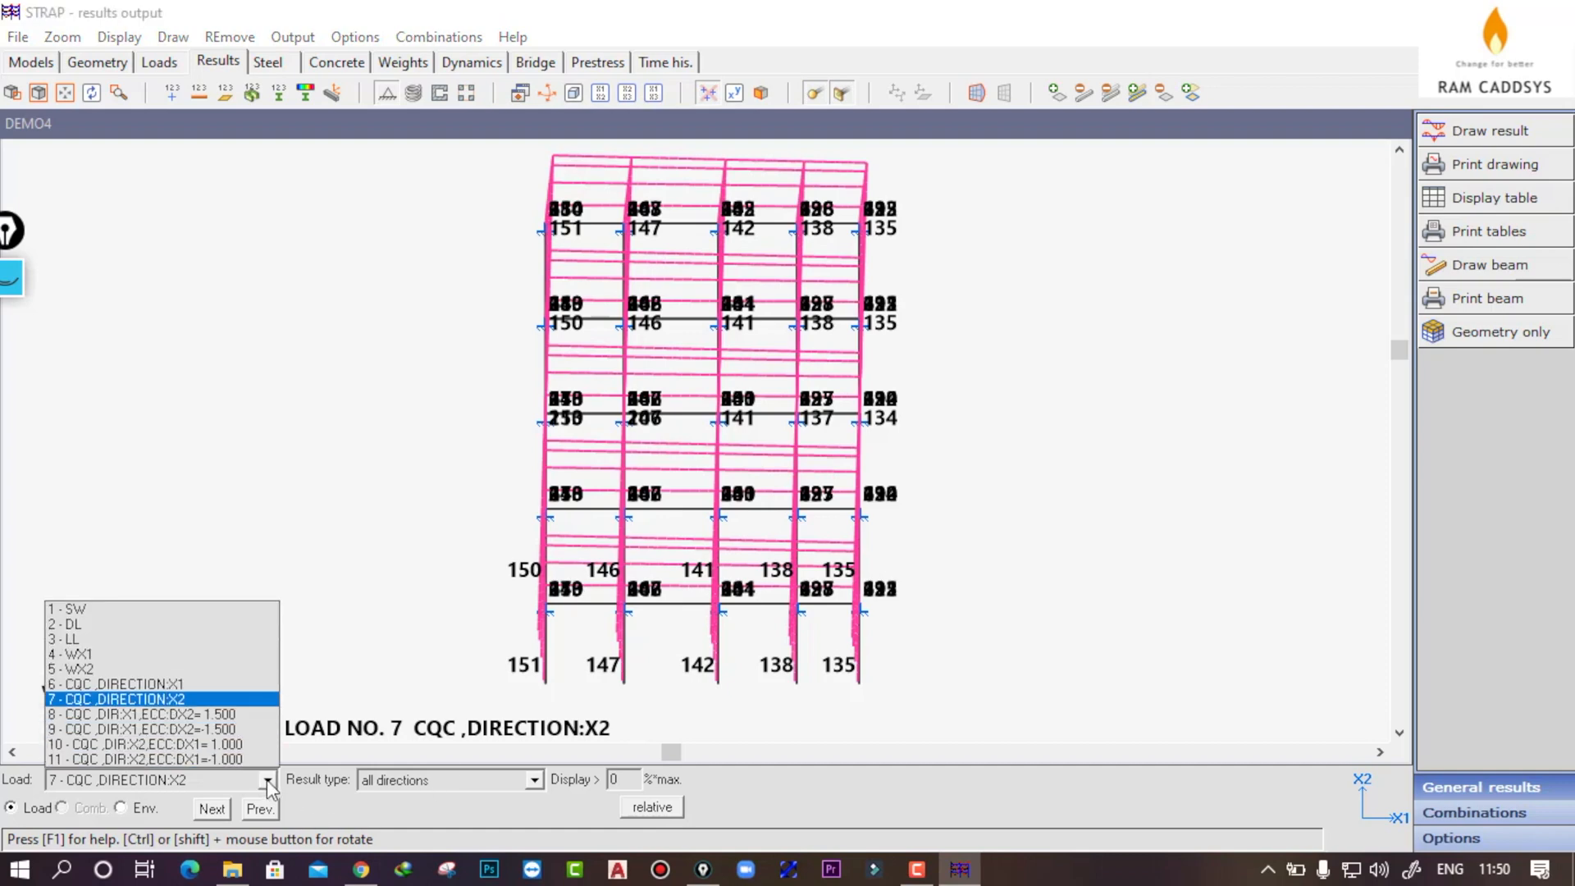
pyautogui.click(231, 761)
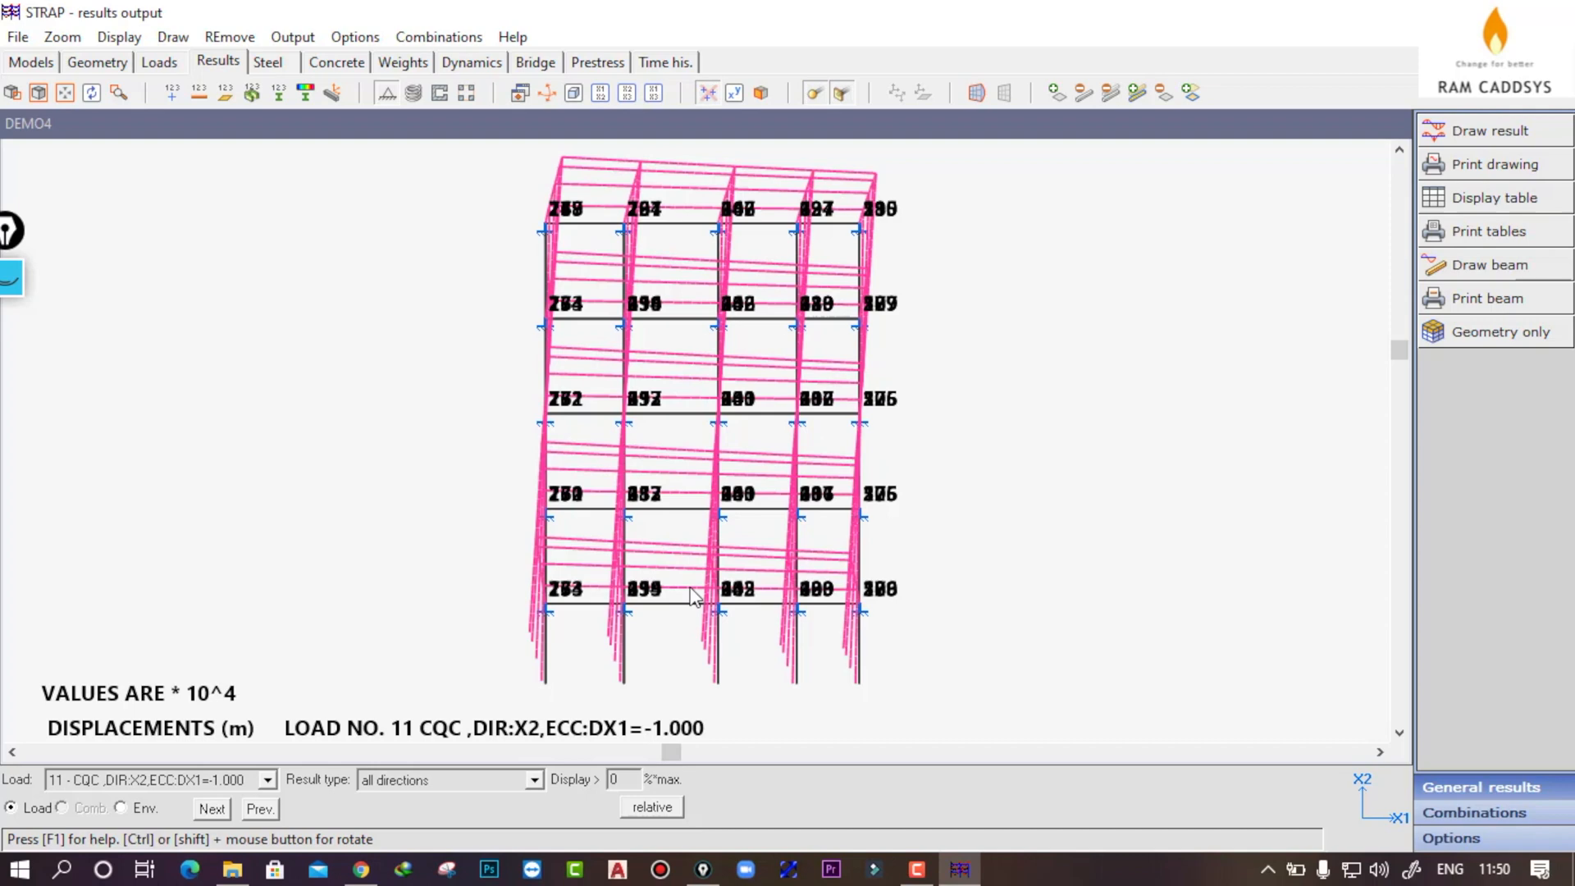
pyautogui.click(573, 98)
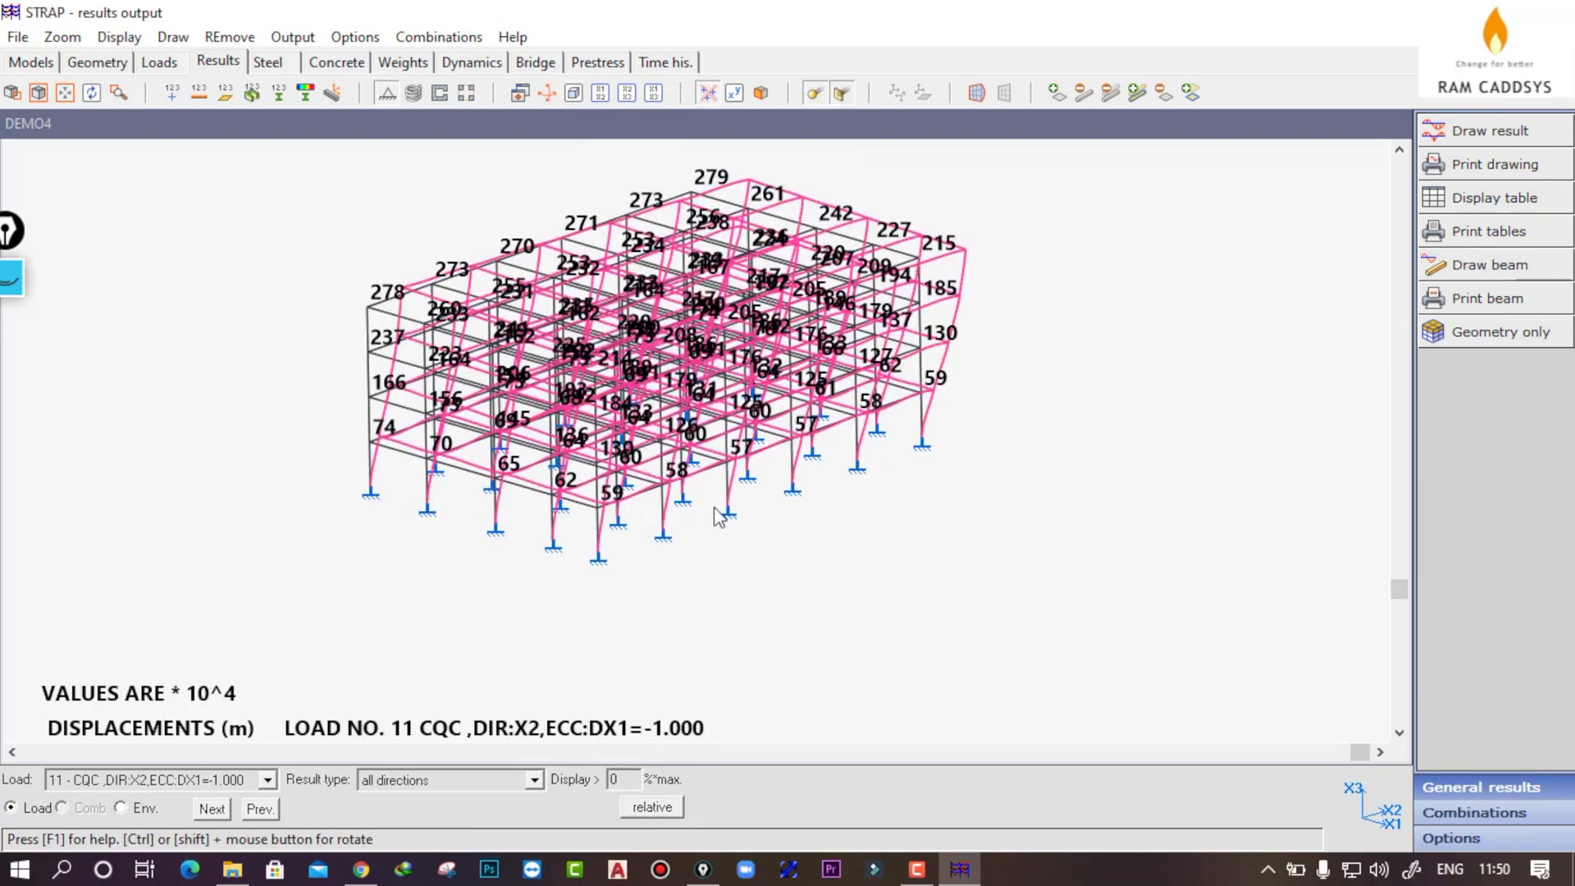
pyautogui.moveTo(758, 521); pyautogui.dragTo(561, 584, button='middle')
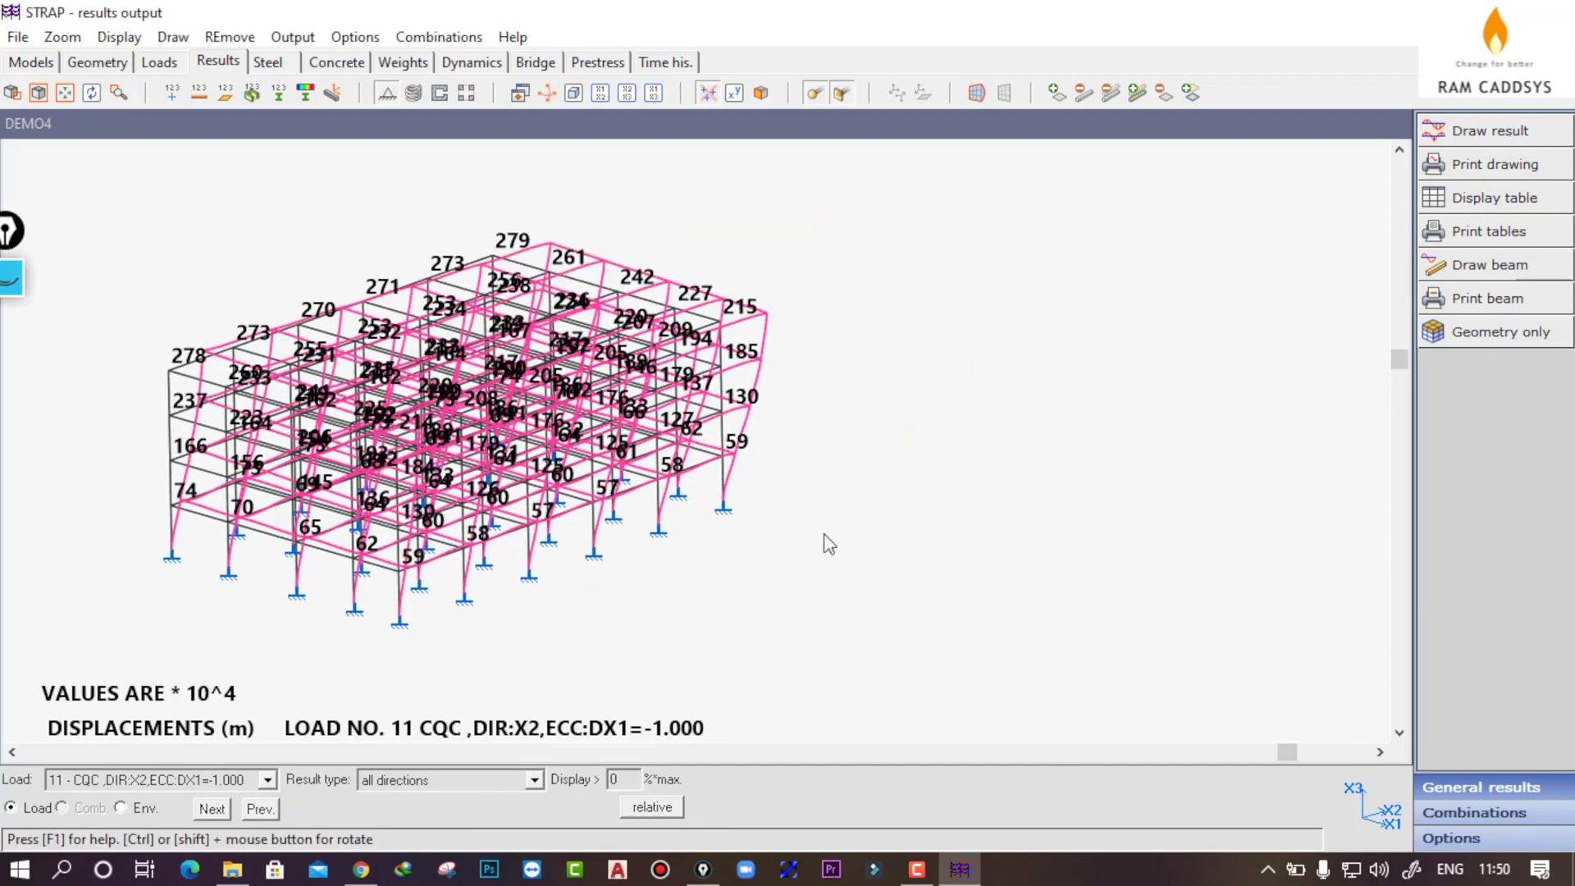
# With the screen annotation pen, sketch an oval floor outline beside the model and mark a point labelled CM inside it
pyautogui.moveTo(4, 230); pyautogui.dragTo(72, 171)
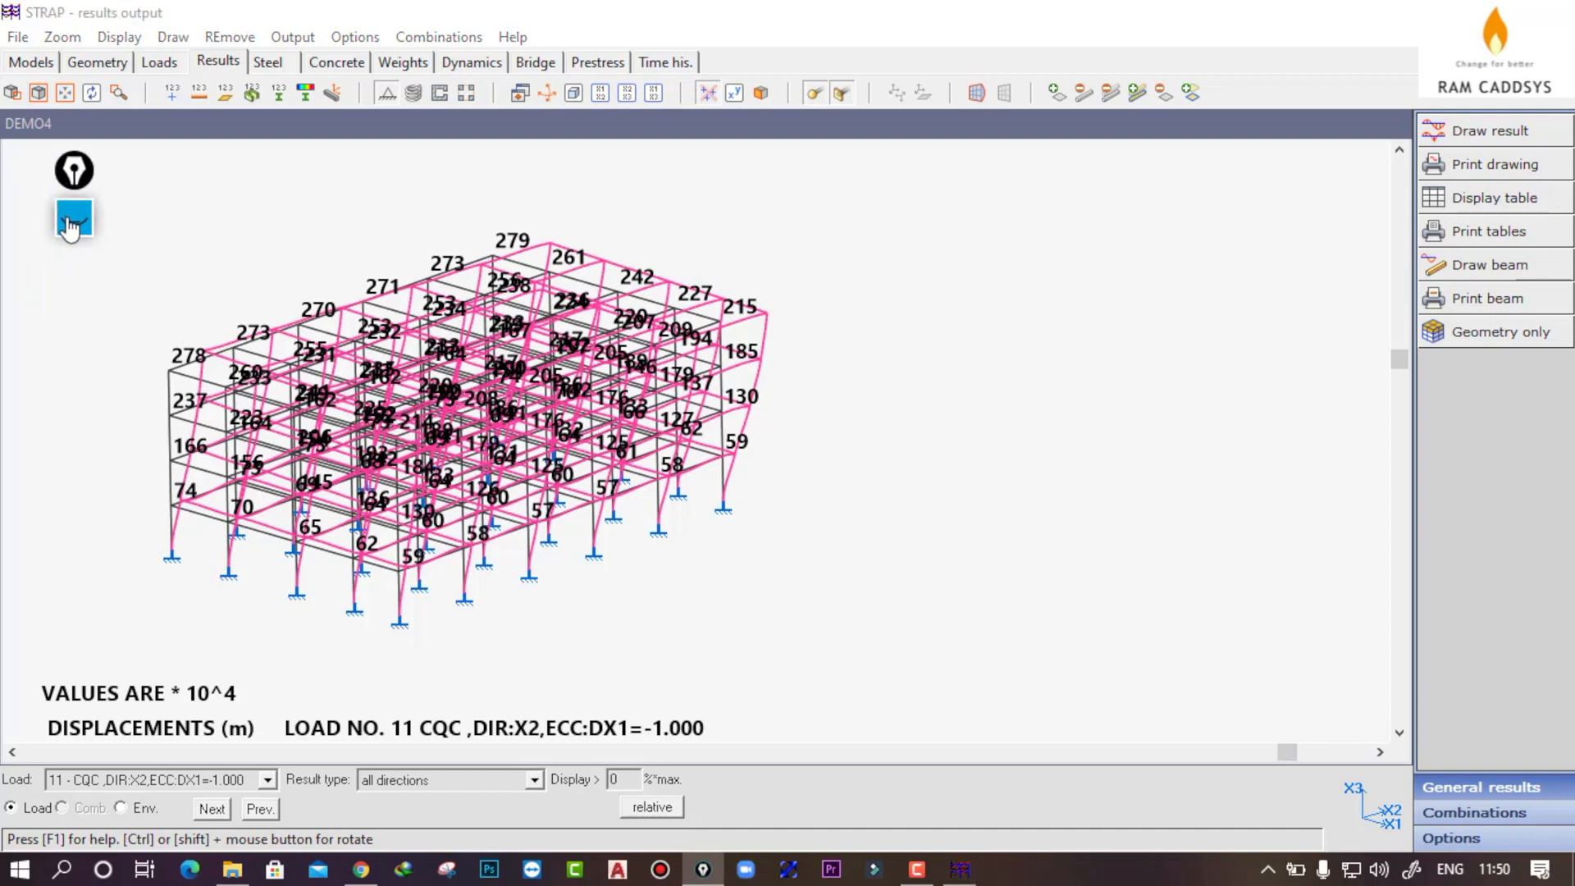
pyautogui.click(69, 220)
pyautogui.click(74, 287)
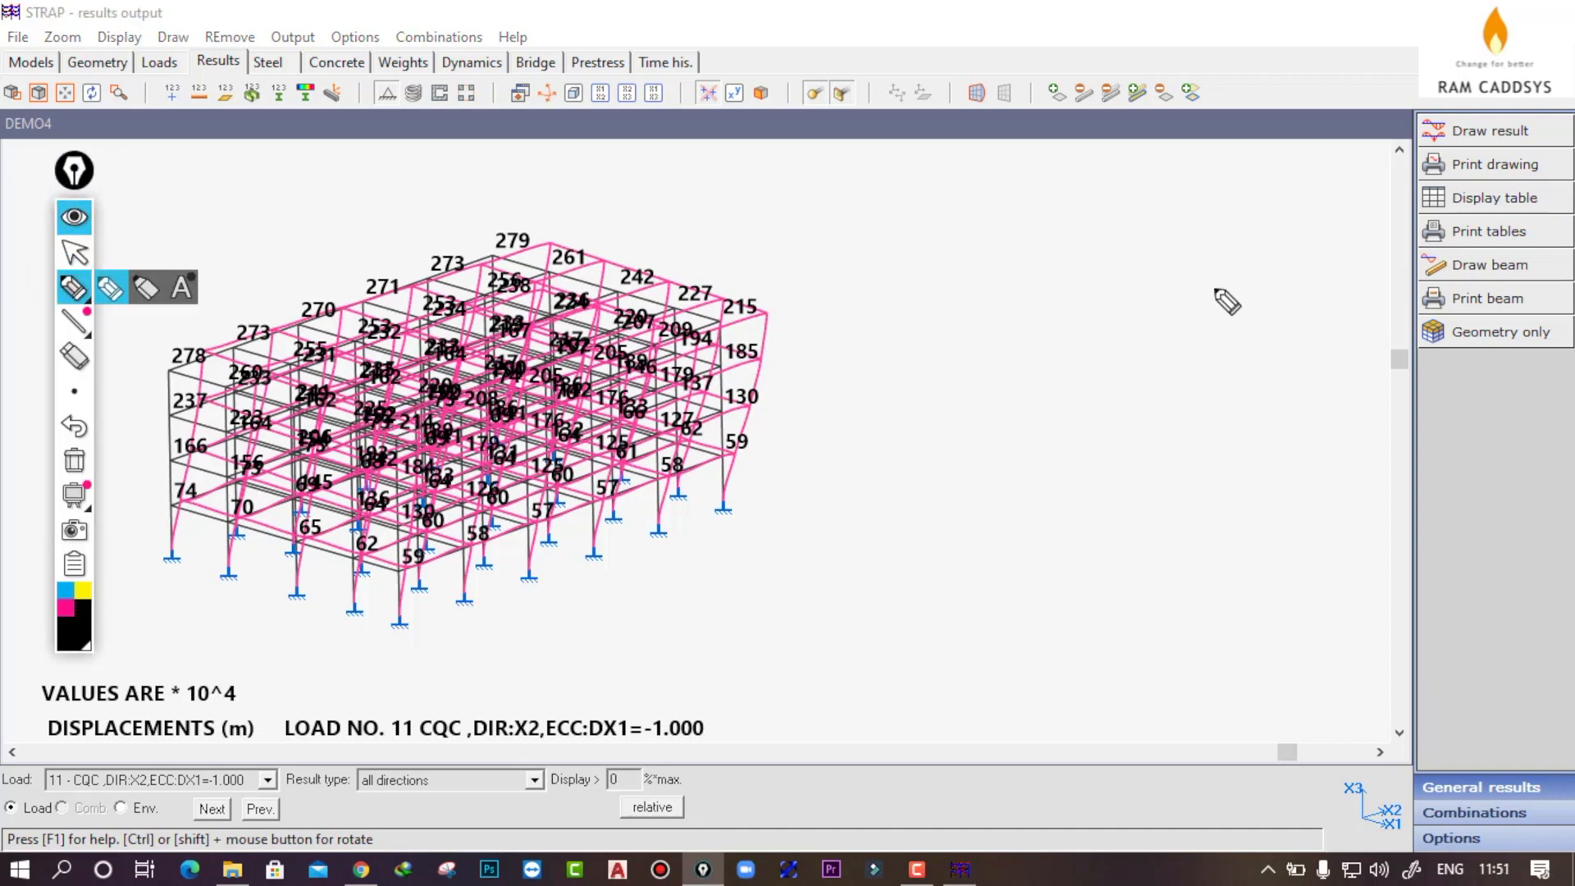
pyautogui.moveTo(1118, 206)
pyautogui.mouseDown()
pyautogui.moveTo(976, 225)
pyautogui.moveTo(989, 431)
pyautogui.moveTo(1294, 345)
pyautogui.moveTo(1181, 207)
pyautogui.moveTo(1120, 206)
pyautogui.mouseUp()
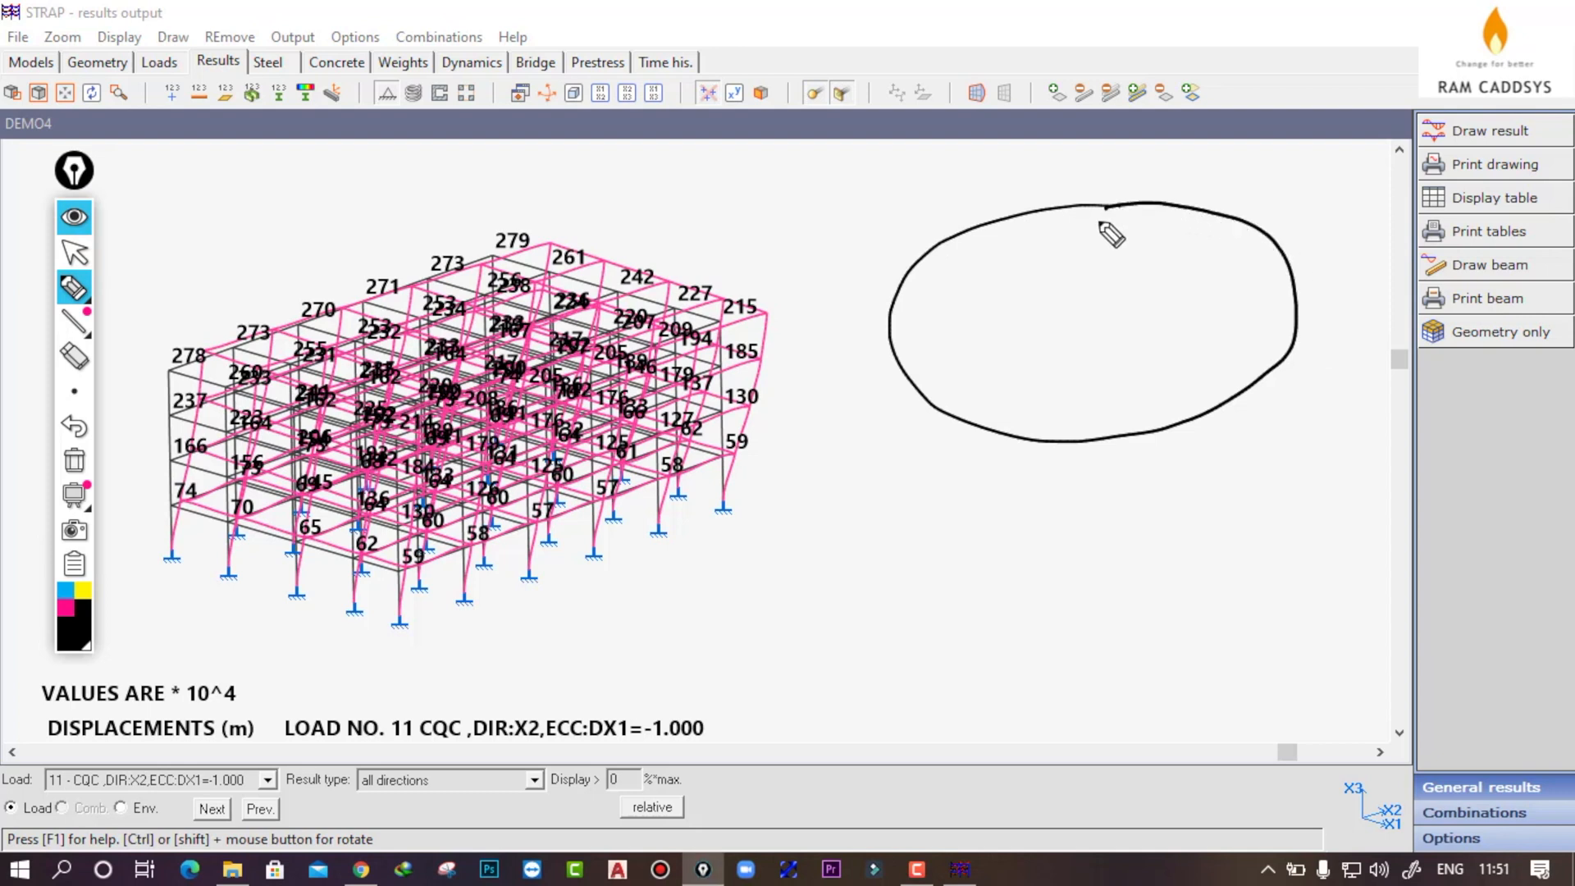
pyautogui.click(1038, 317)
pyautogui.moveTo(1042, 282)
pyautogui.mouseDown()
pyautogui.moveTo(1039, 296)
pyautogui.moveTo(1070, 289)
pyautogui.mouseUp()
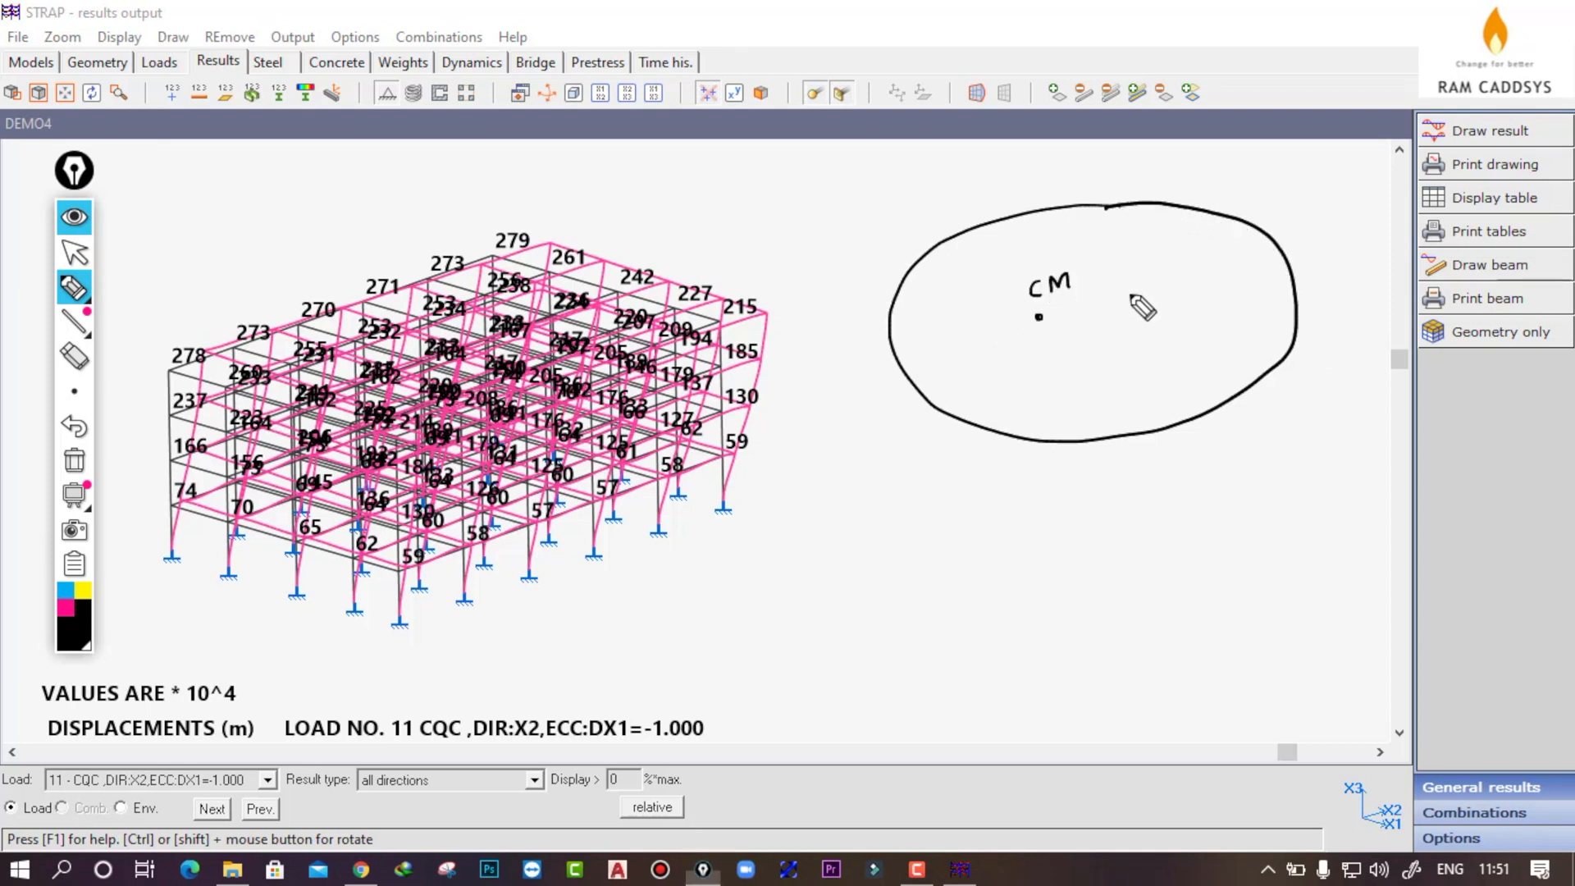
# Mark a second point labelled CR inside the oval and draw the eccentricity line between CM and CR
pyautogui.click(1175, 299)
pyautogui.moveTo(1180, 265); pyautogui.dragTo(1185, 285)
pyautogui.moveTo(1183, 264); pyautogui.dragTo(1200, 280)
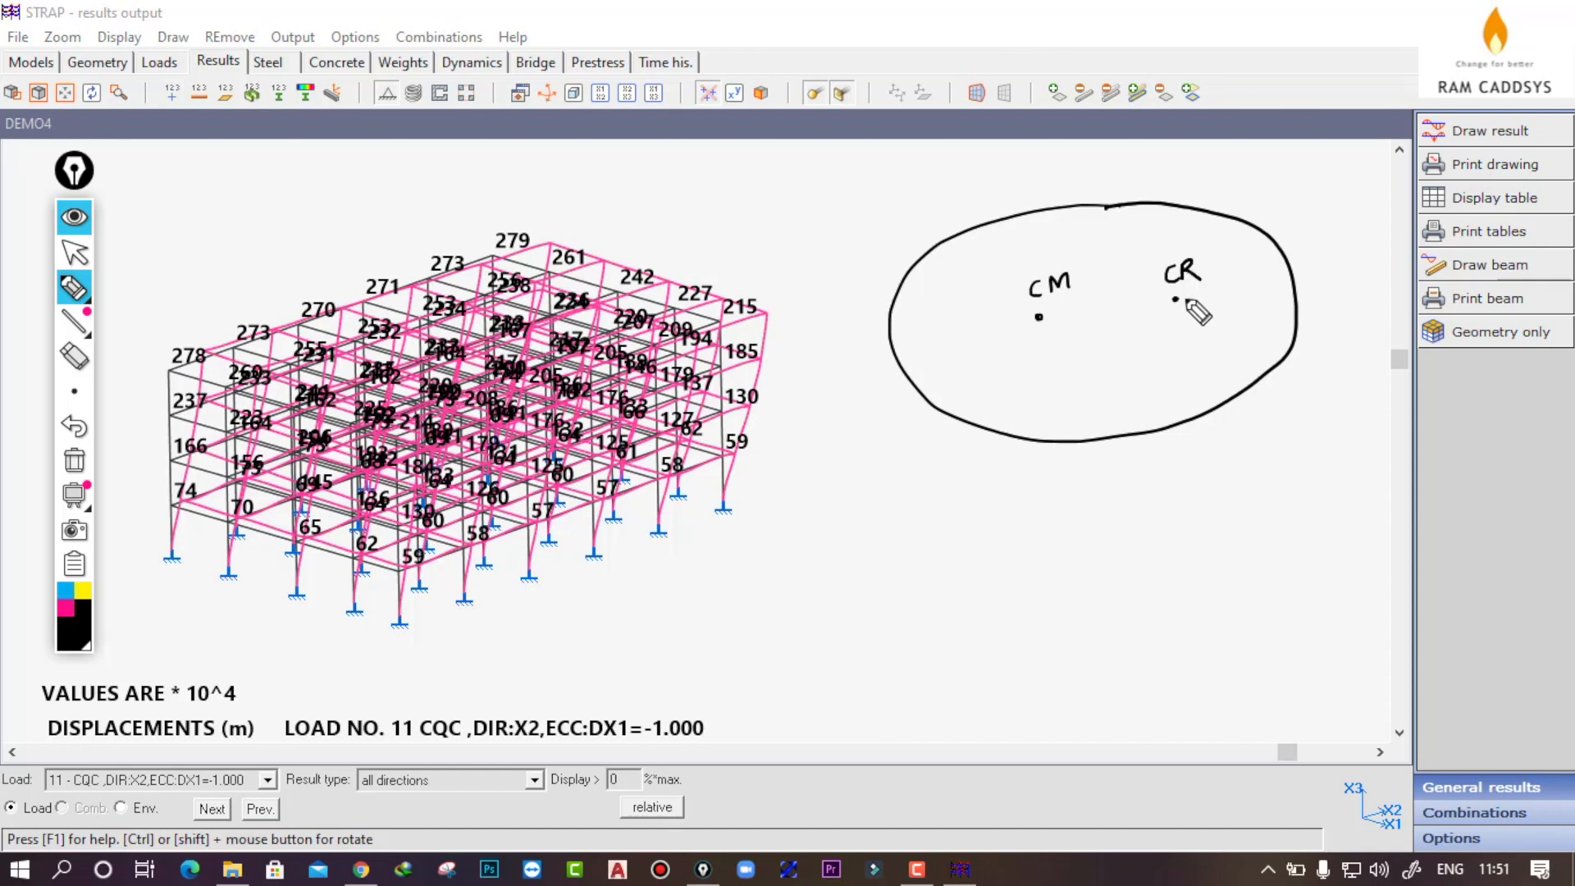
pyautogui.moveTo(1049, 330); pyautogui.dragTo(1048, 348)
pyautogui.moveTo(1049, 338); pyautogui.dragTo(1178, 325)
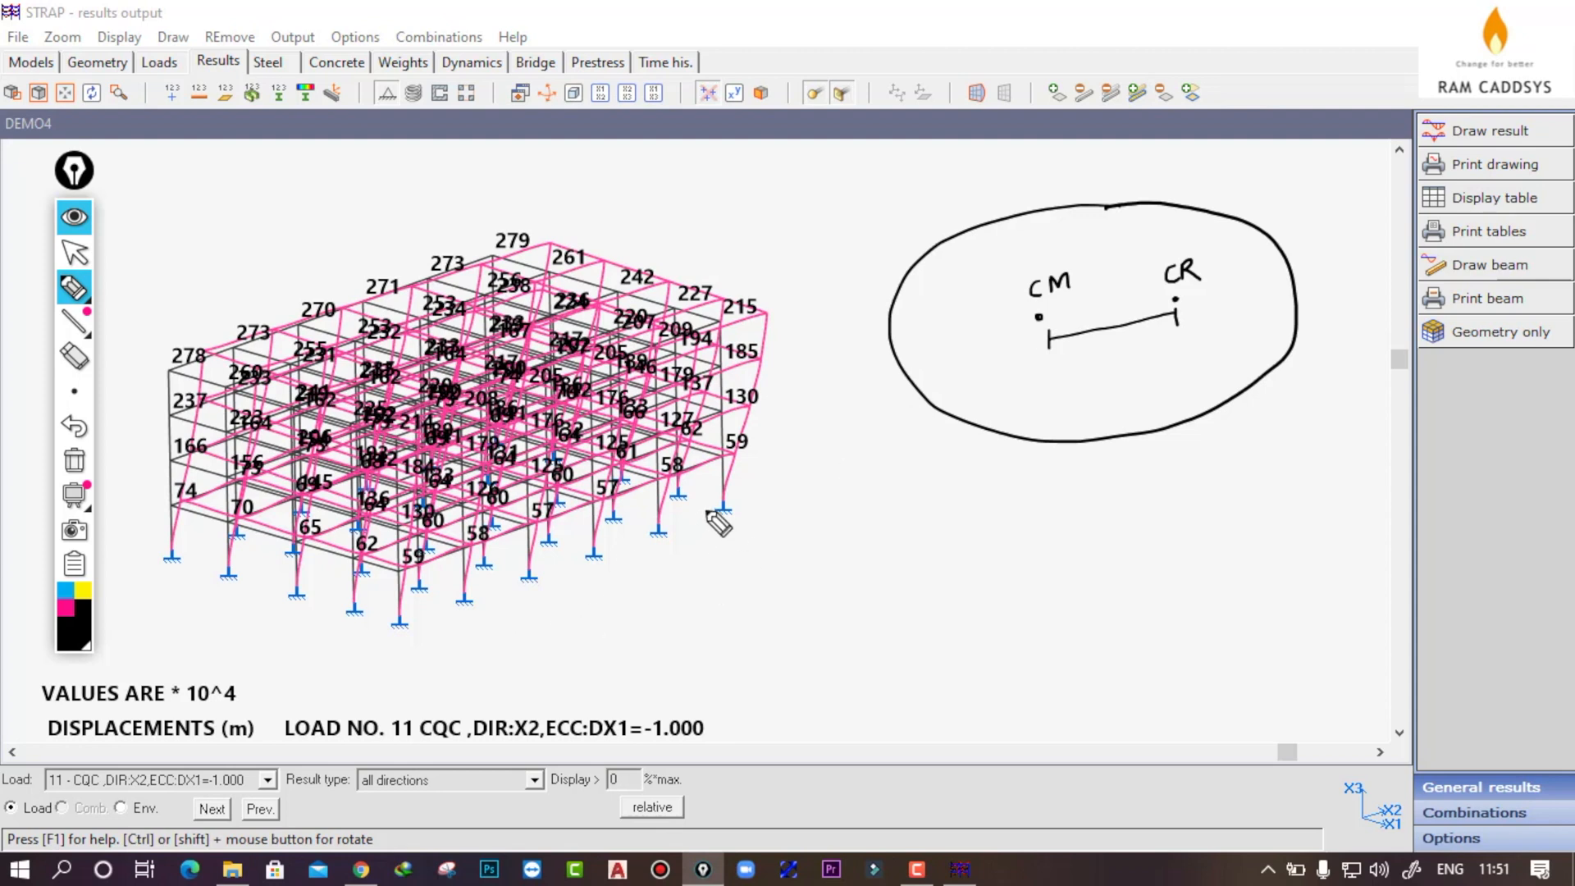
# Mark the shifted mass centres CM1, away from CR, and CM2, towards CR, with offset lines from CM
pyautogui.moveTo(1047, 339); pyautogui.dragTo(982, 353)
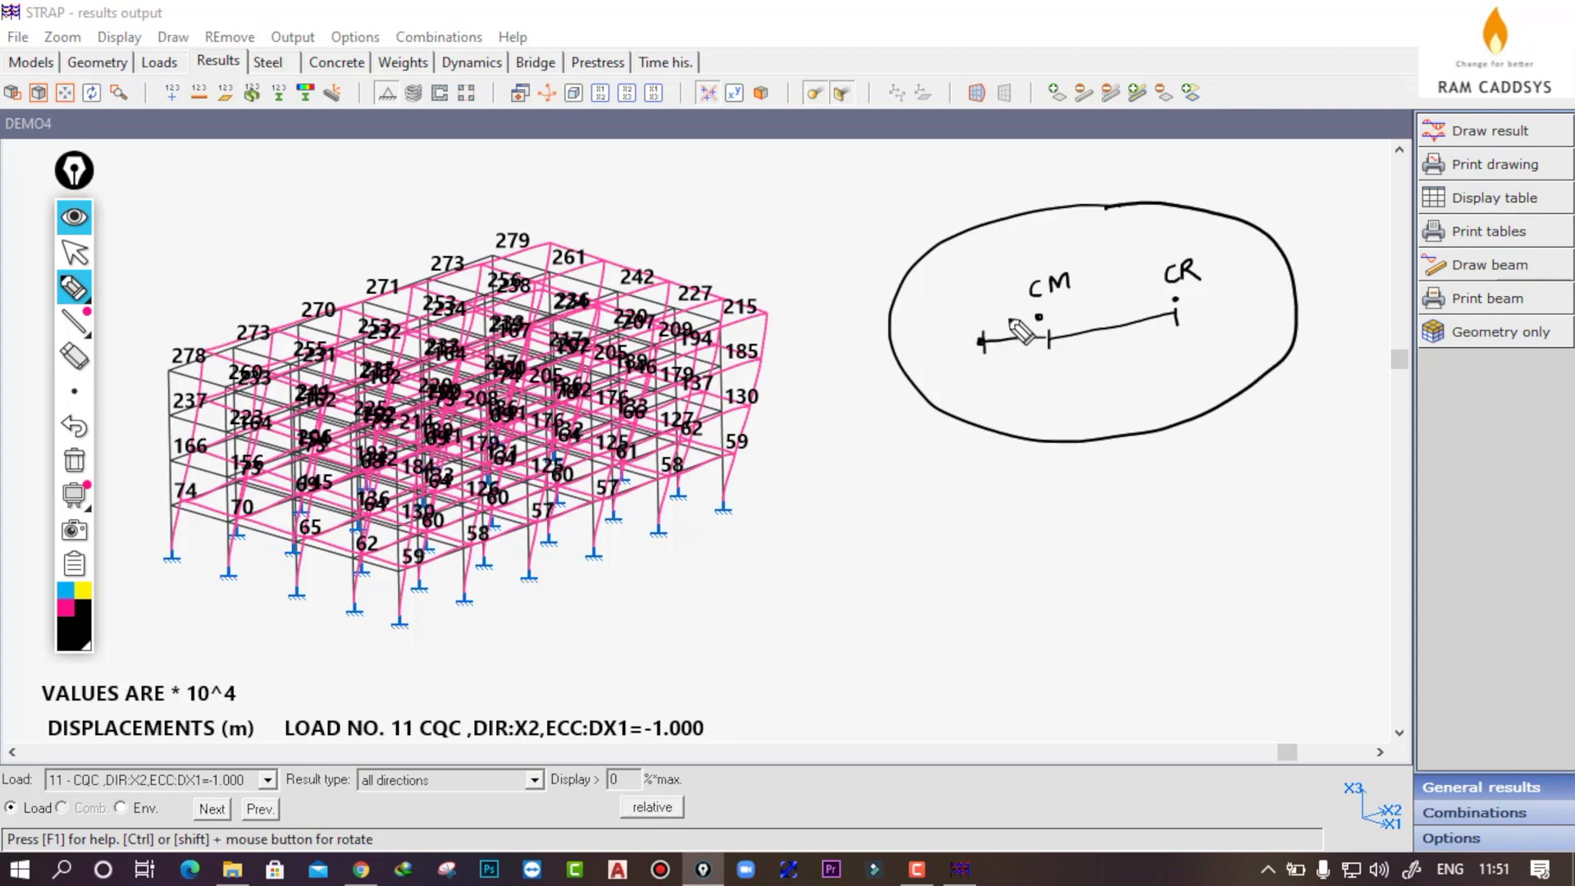
pyautogui.moveTo(970, 294)
pyautogui.mouseDown()
pyautogui.moveTo(966, 309)
pyautogui.moveTo(981, 287)
pyautogui.moveTo(1000, 302)
pyautogui.mouseUp()
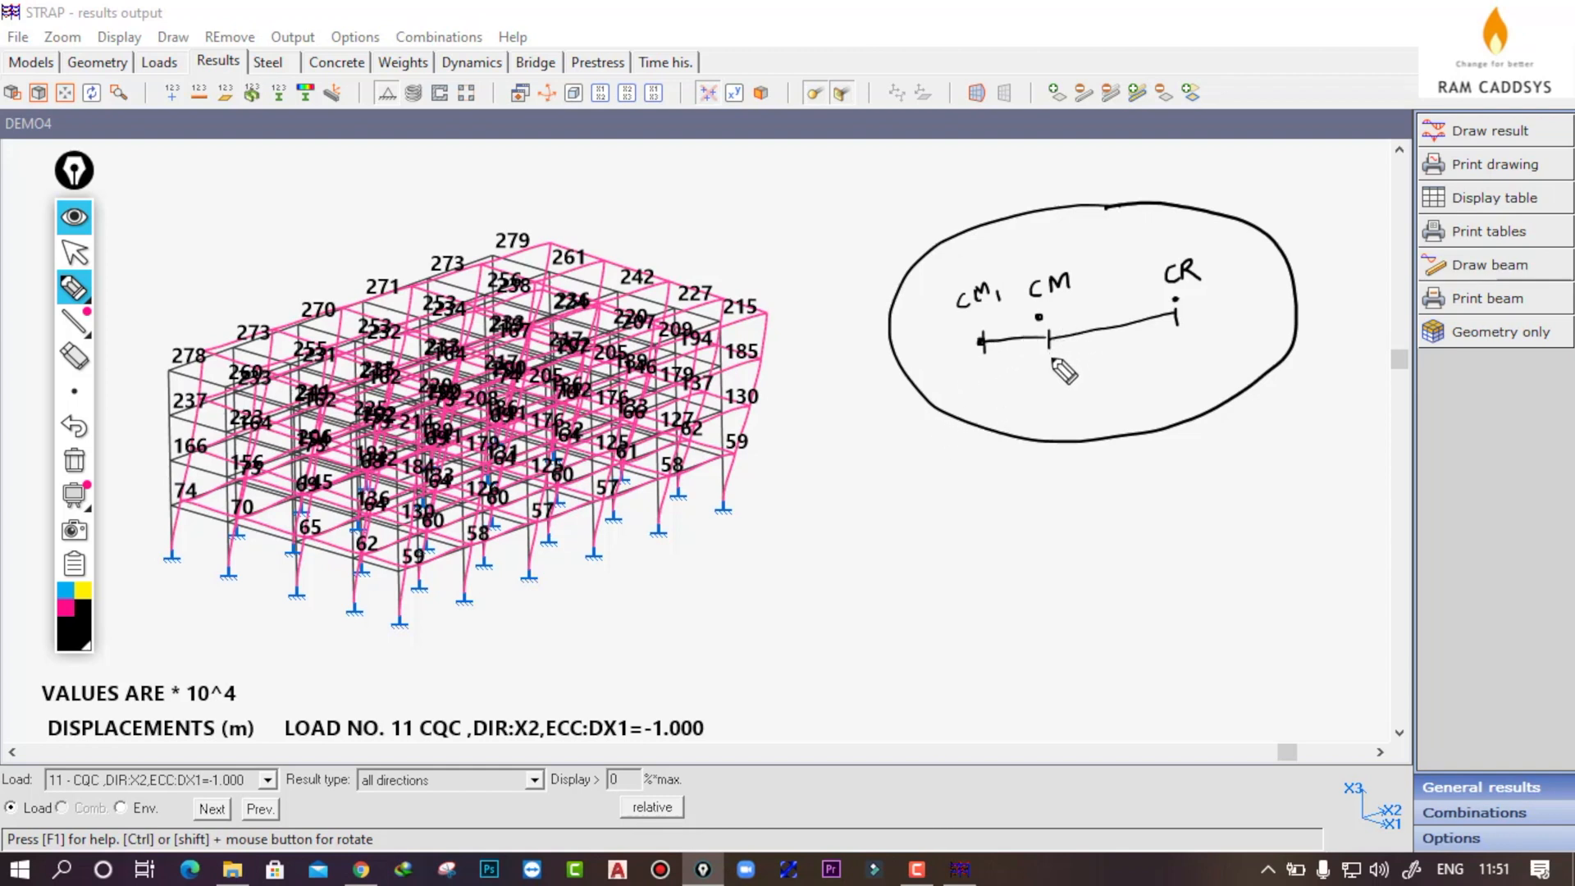
pyautogui.moveTo(1051, 361); pyautogui.dragTo(1092, 364)
pyautogui.click(1093, 330)
pyautogui.moveTo(1099, 295); pyautogui.dragTo(1153, 302)
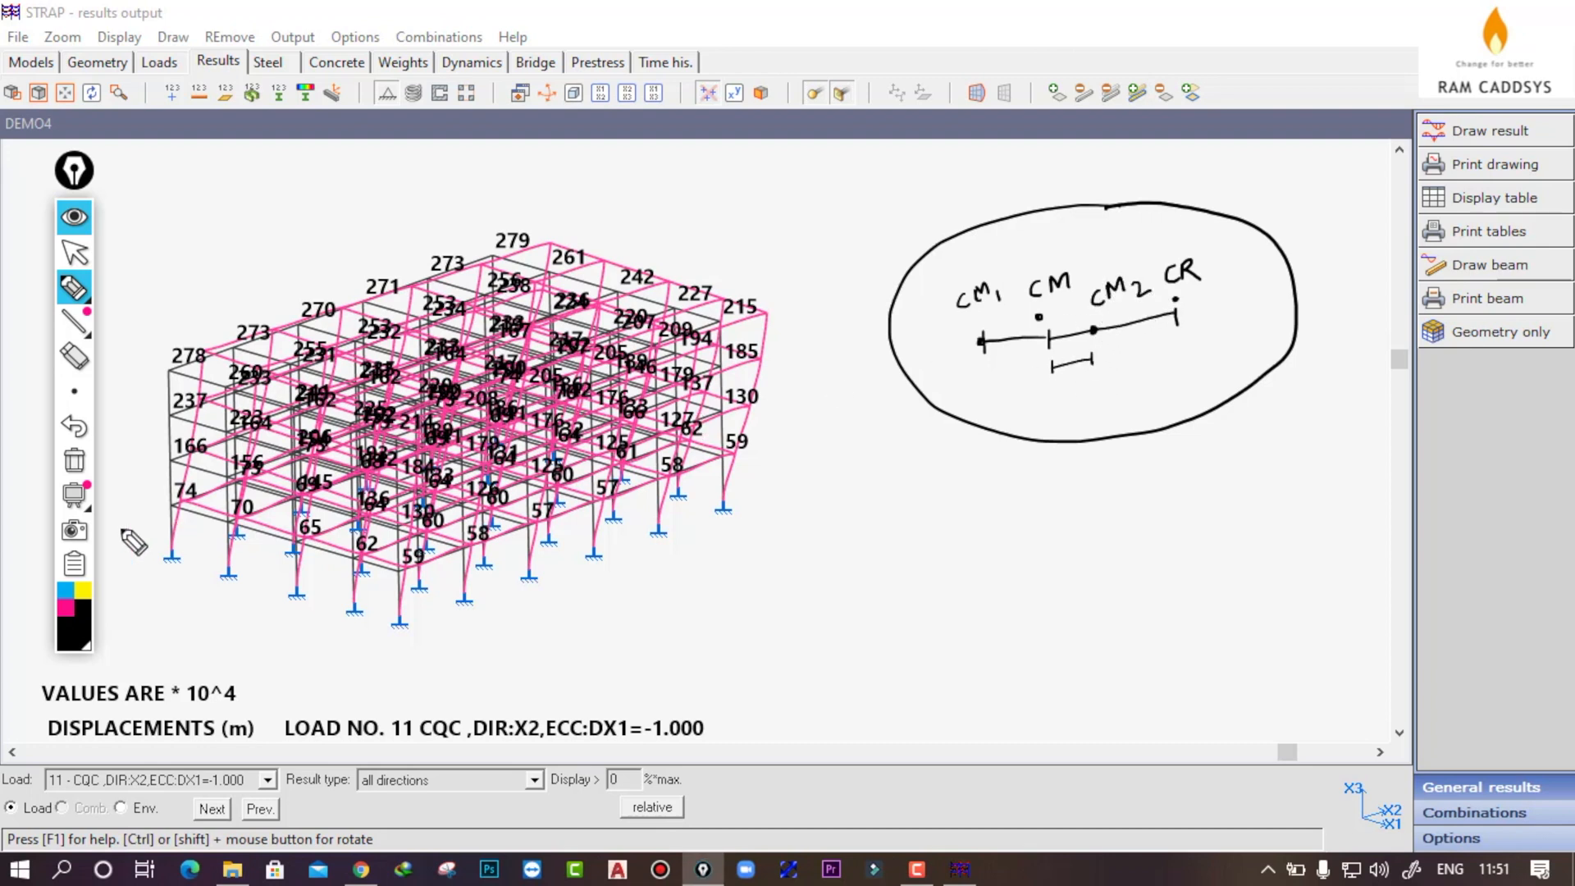
# Switch the pen colour to pink and draw a vertical force arrow pointing up towards CM1
pyautogui.click(69, 607)
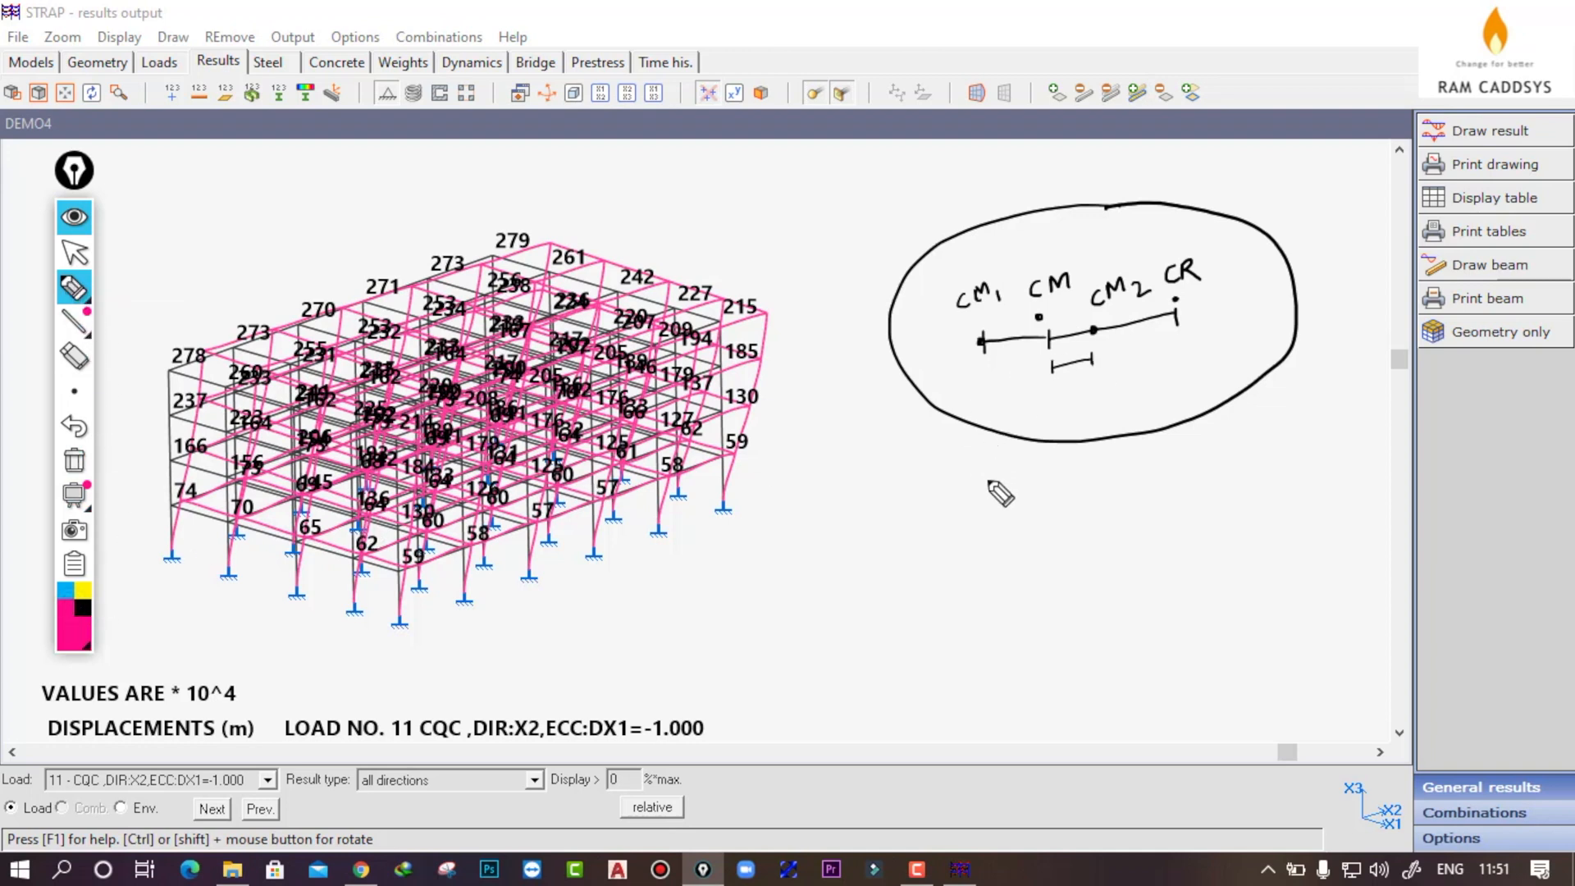
pyautogui.moveTo(986, 504)
pyautogui.mouseDown()
pyautogui.moveTo(981, 430)
pyautogui.moveTo(1001, 427)
pyautogui.mouseUp()
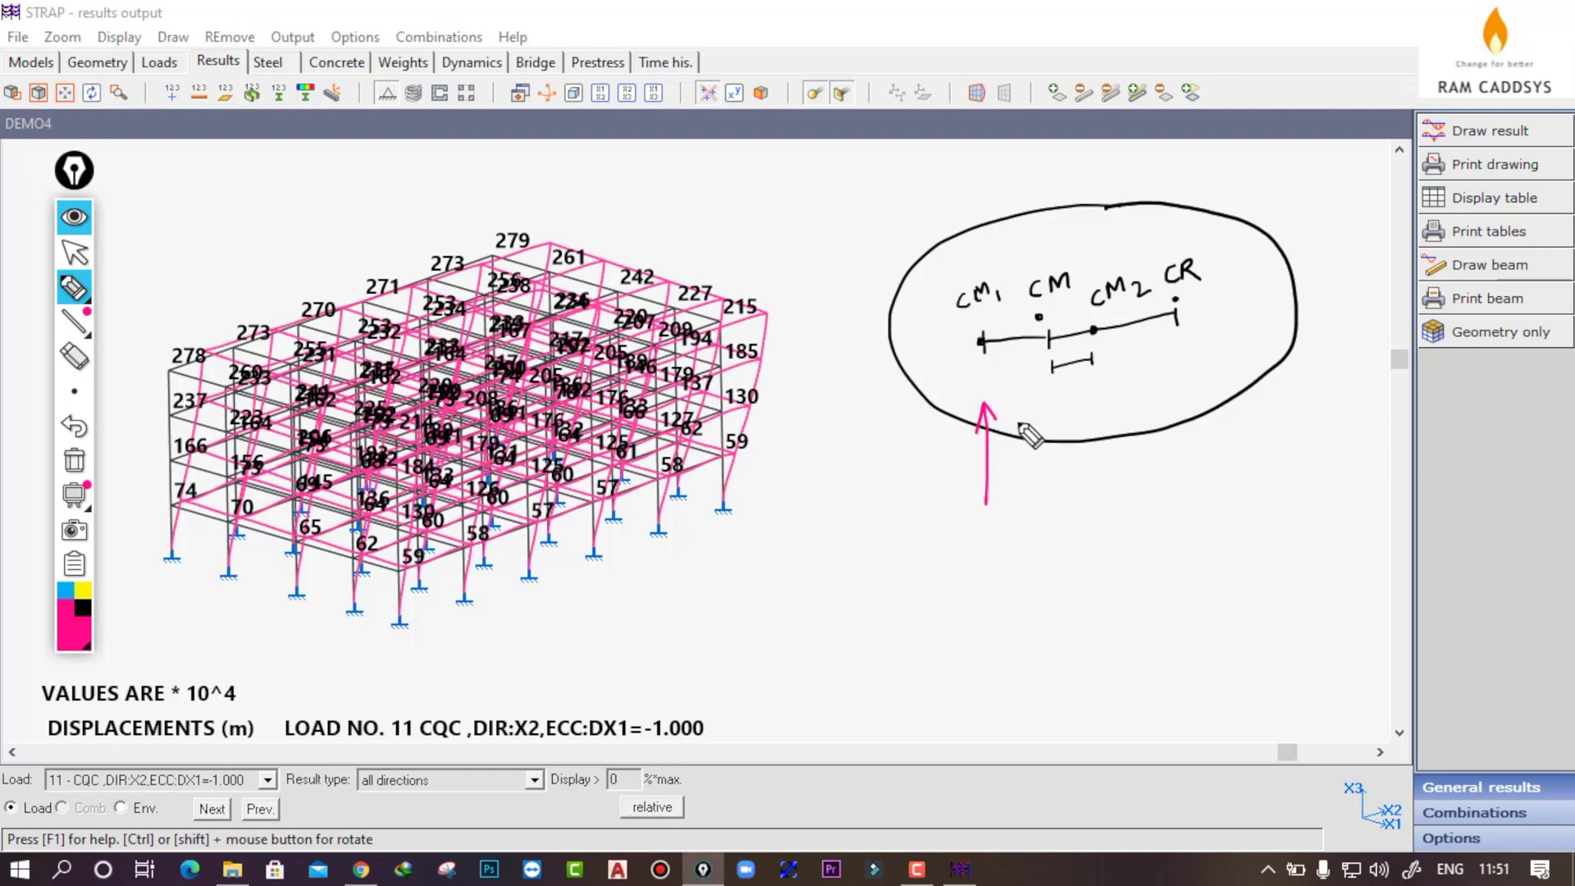
pyautogui.moveTo(1053, 360); pyautogui.dragTo(1053, 372)
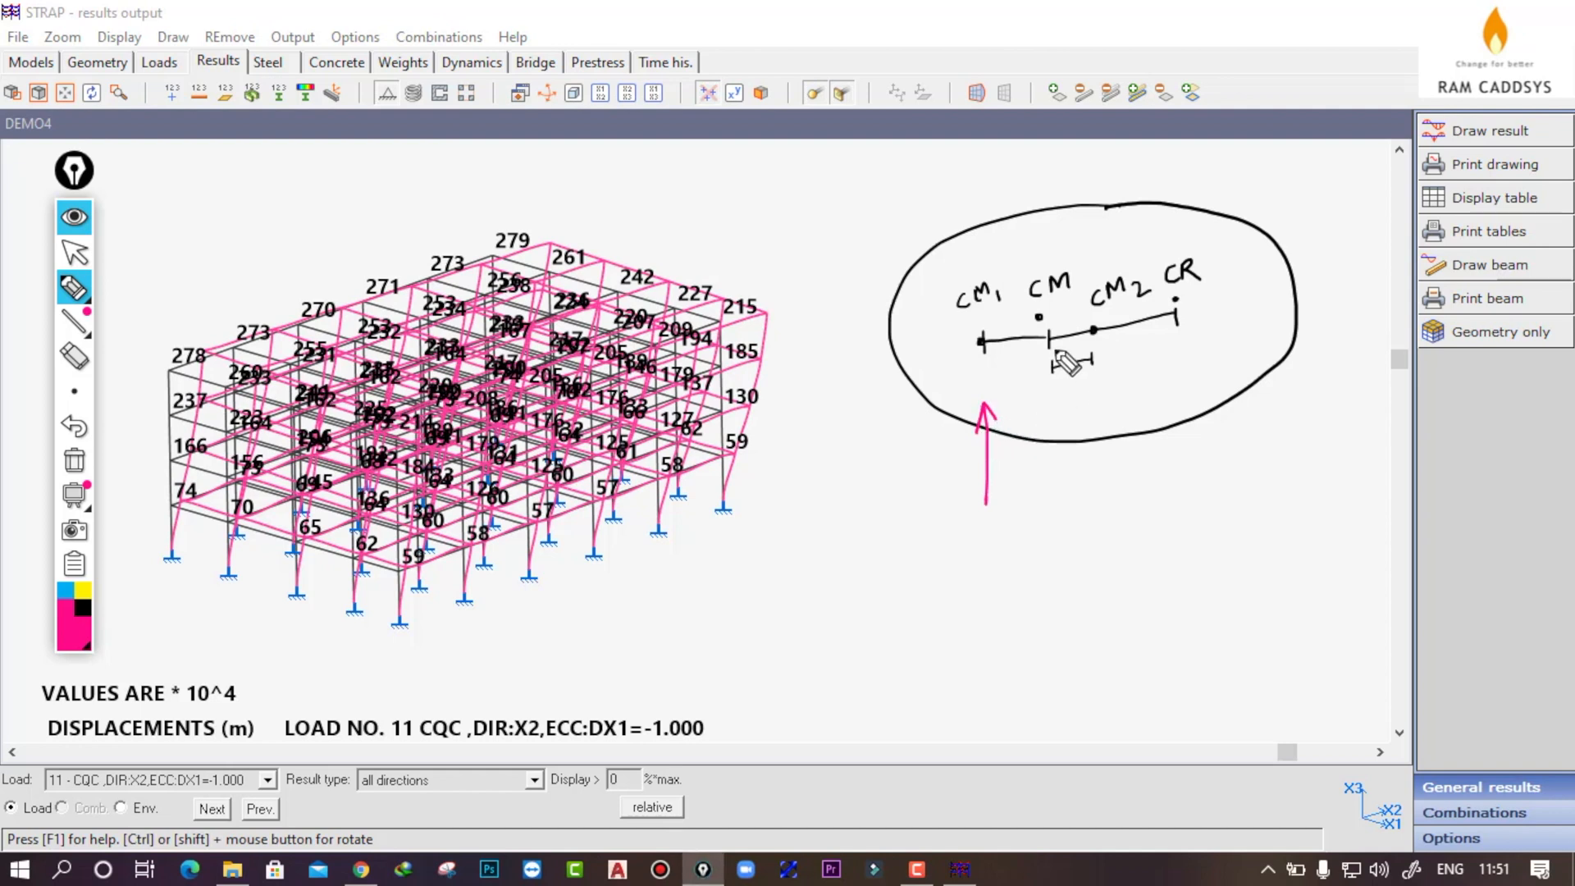